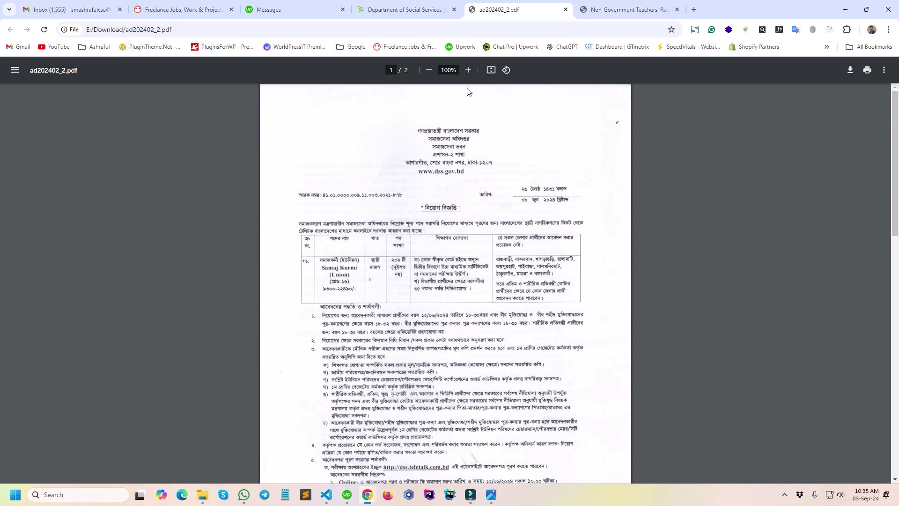
Zoom the ad202402_2.pdf circular to 150% and read through its pages 1 and 2.
{"action": "left_click", "coordinate": [468, 71]}
{"action": "left_click", "coordinate": [468, 71]}
{"action": "left_click", "coordinate": [468, 71]}
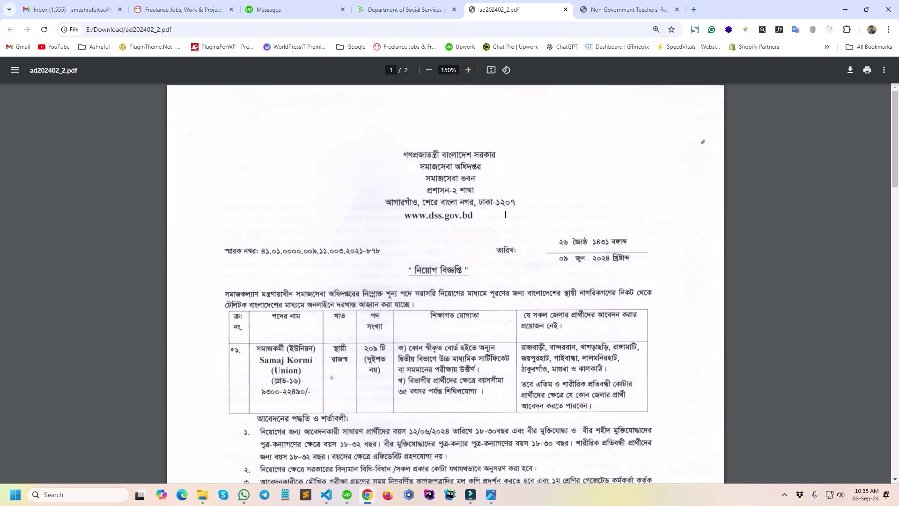
{"action": "scroll", "coordinate": [510, 226], "scroll_direction": "down", "scroll_amount": 2}
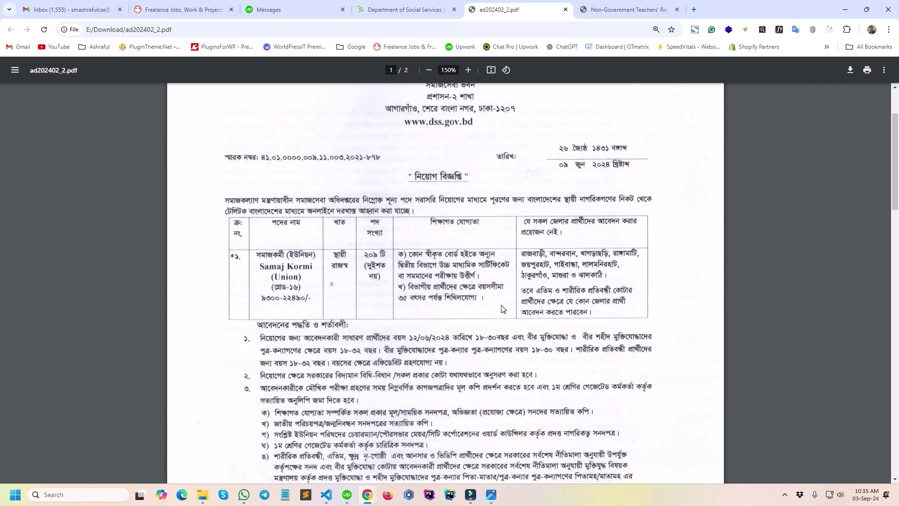
{"action": "scroll", "coordinate": [502, 309], "scroll_direction": "down", "scroll_amount": 20}
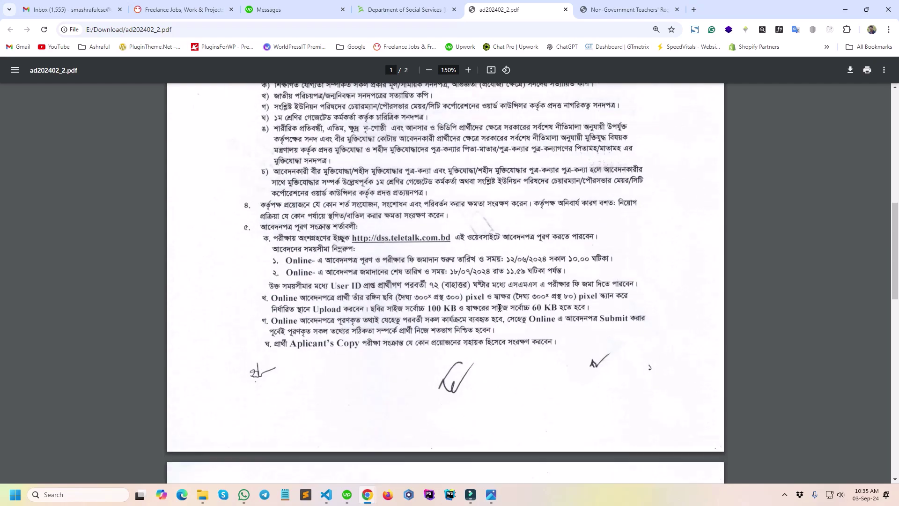
{"action": "scroll", "coordinate": [498, 307], "scroll_direction": "down", "scroll_amount": 7}
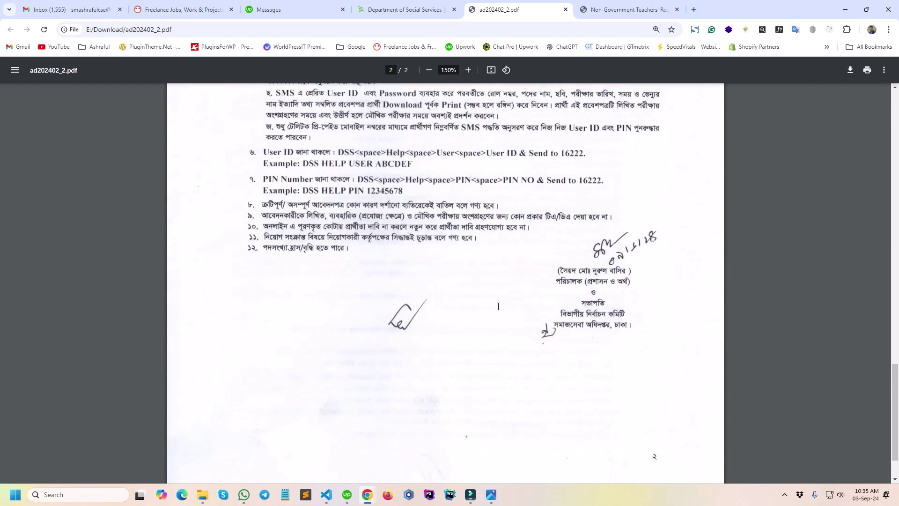
{"action": "scroll", "coordinate": [498, 307], "scroll_direction": "up", "scroll_amount": 5}
{"action": "scroll", "coordinate": [498, 307], "scroll_direction": "up", "scroll_amount": 3}
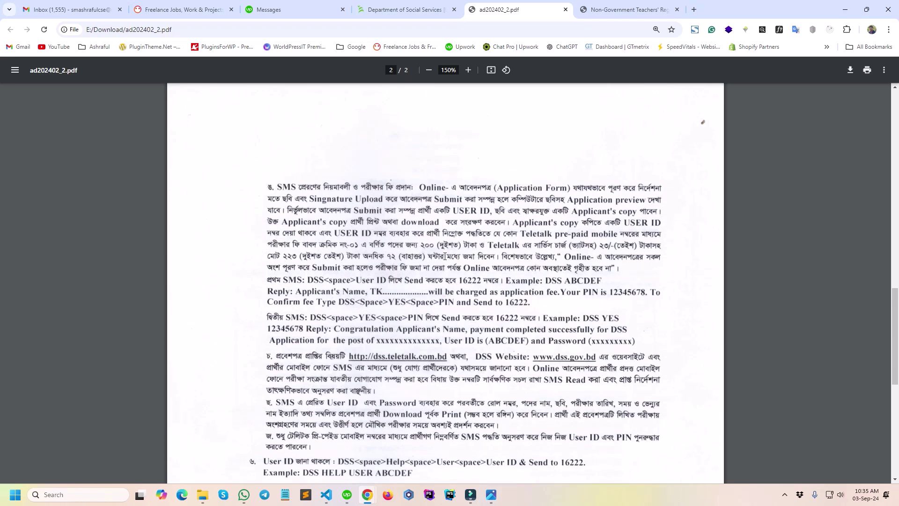
{"action": "scroll", "coordinate": [555, 282], "scroll_direction": "down", "scroll_amount": 7}
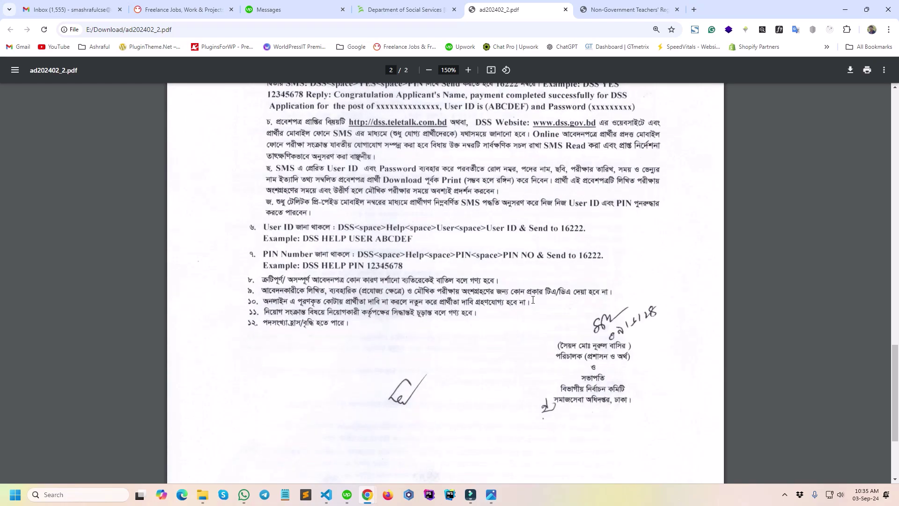
{"action": "scroll", "coordinate": [533, 300], "scroll_direction": "up", "scroll_amount": 15}
{"action": "scroll", "coordinate": [533, 299], "scroll_direction": "up", "scroll_amount": 8}
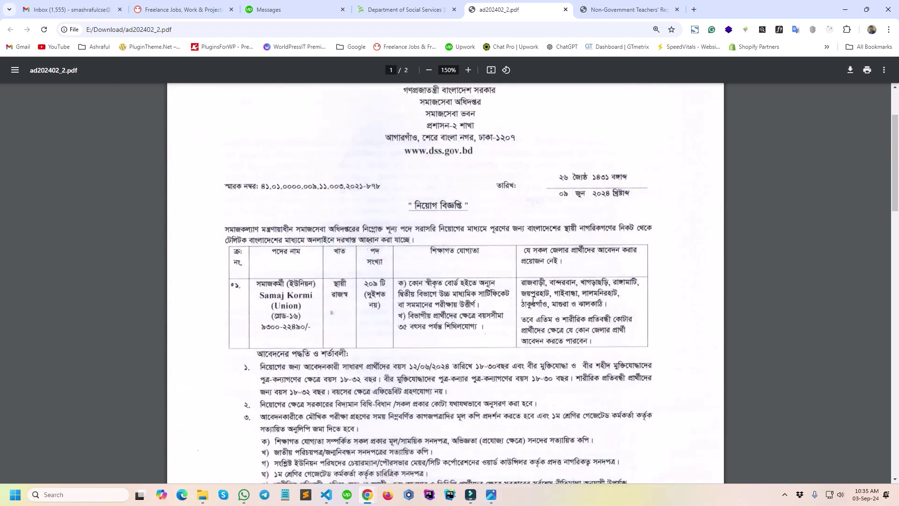
{"action": "scroll", "coordinate": [533, 300], "scroll_direction": "down", "scroll_amount": 12}
{"action": "scroll", "coordinate": [533, 300], "scroll_direction": "down", "scroll_amount": 5}
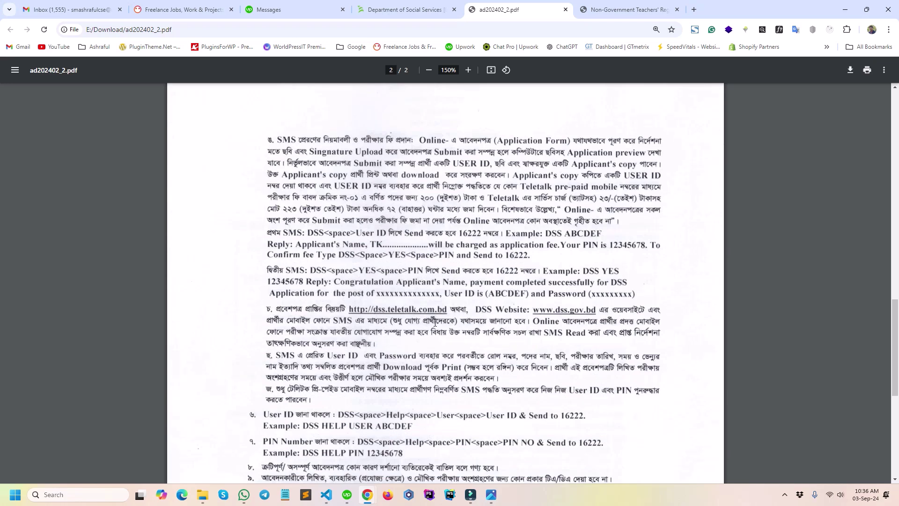
On the DSS site's Application Form, choose the 09 June 2024 circular and apply.
{"action": "left_click", "coordinate": [402, 10]}
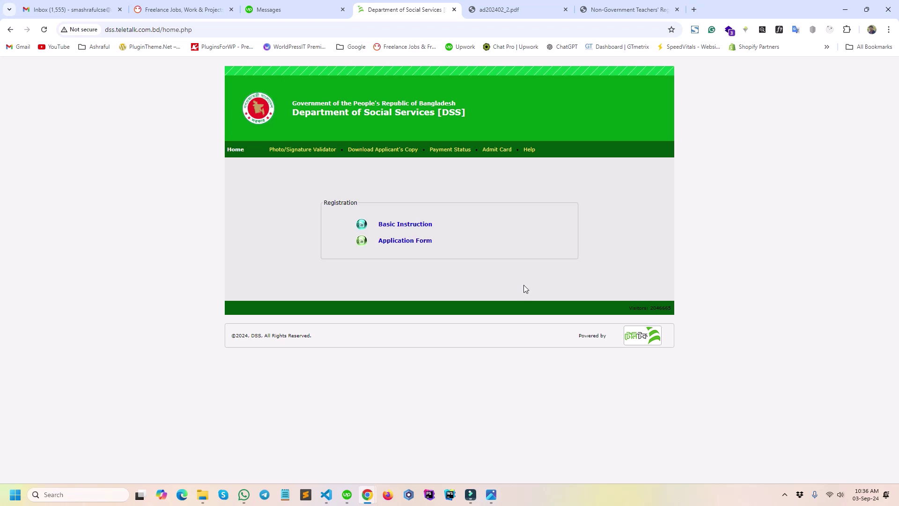
{"action": "left_click", "coordinate": [402, 242]}
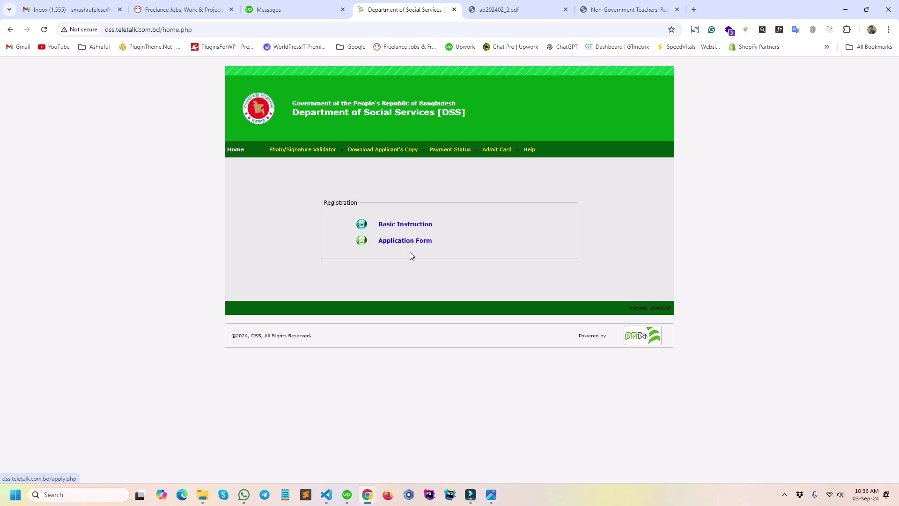
{"action": "left_click", "coordinate": [406, 248]}
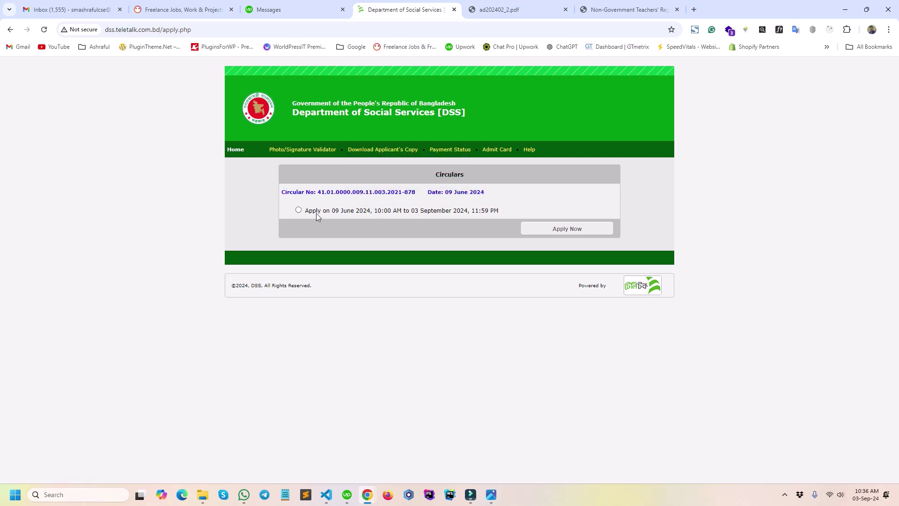
{"action": "left_click", "coordinate": [299, 211]}
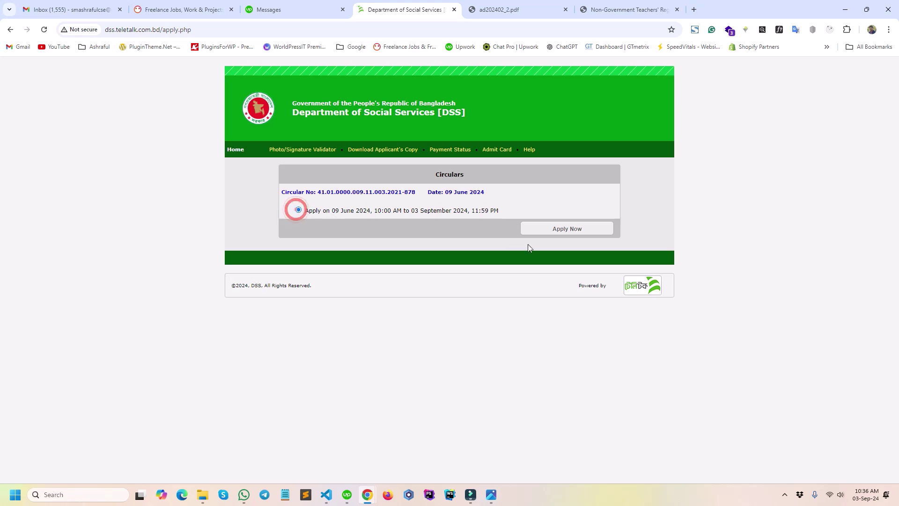
{"action": "left_click", "coordinate": [558, 230]}
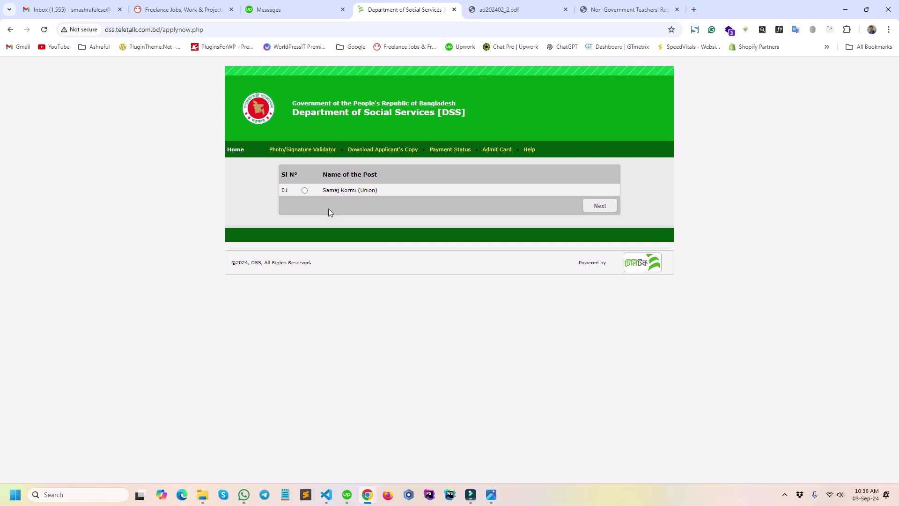
Select the Samaj Kormi (Union) post and continue to the full application form.
{"action": "left_click", "coordinate": [307, 191]}
{"action": "left_click", "coordinate": [601, 206]}
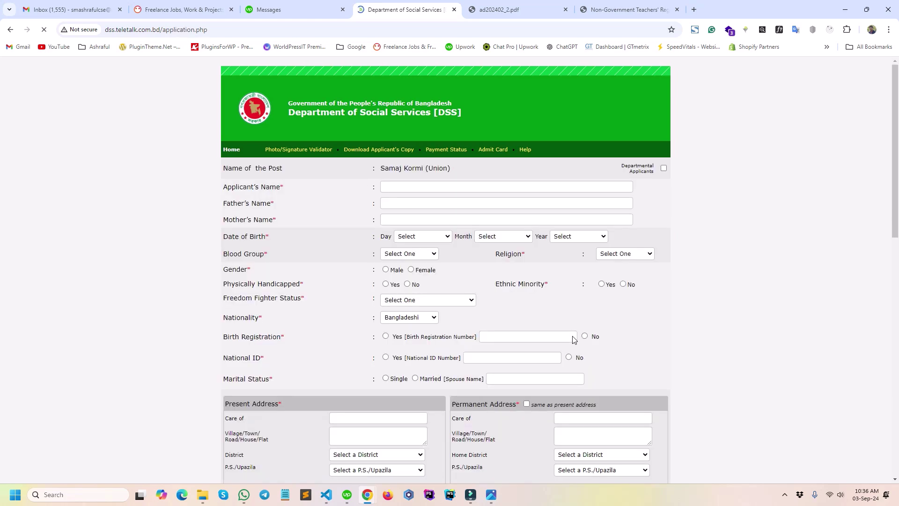
{"action": "scroll", "coordinate": [419, 169], "scroll_direction": "down", "scroll_amount": 12}
{"action": "scroll", "coordinate": [418, 169], "scroll_direction": "up", "scroll_amount": 10}
{"action": "scroll", "coordinate": [418, 169], "scroll_direction": "up", "scroll_amount": 3}
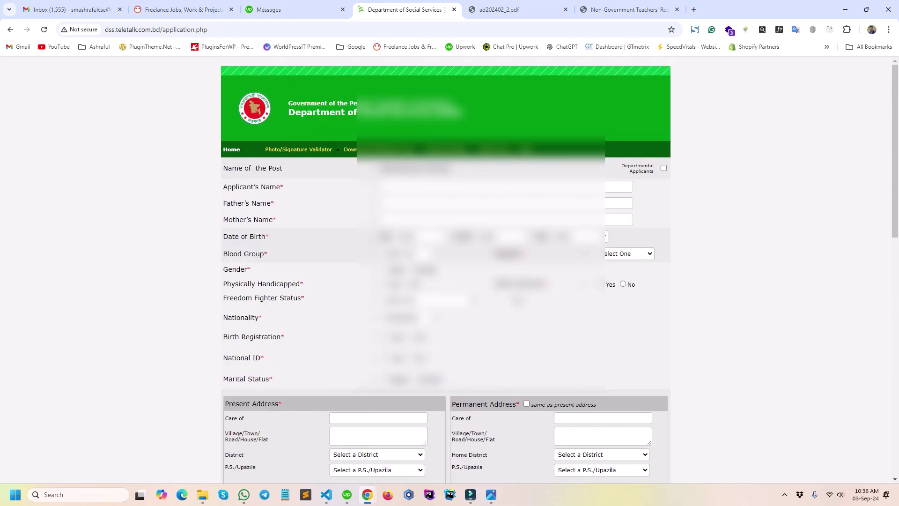
Copy the applicant's name from the NTRCA admit PDF into Applicant's Name.
{"action": "left_click", "coordinate": [499, 9]}
{"action": "left_click", "coordinate": [630, 10]}
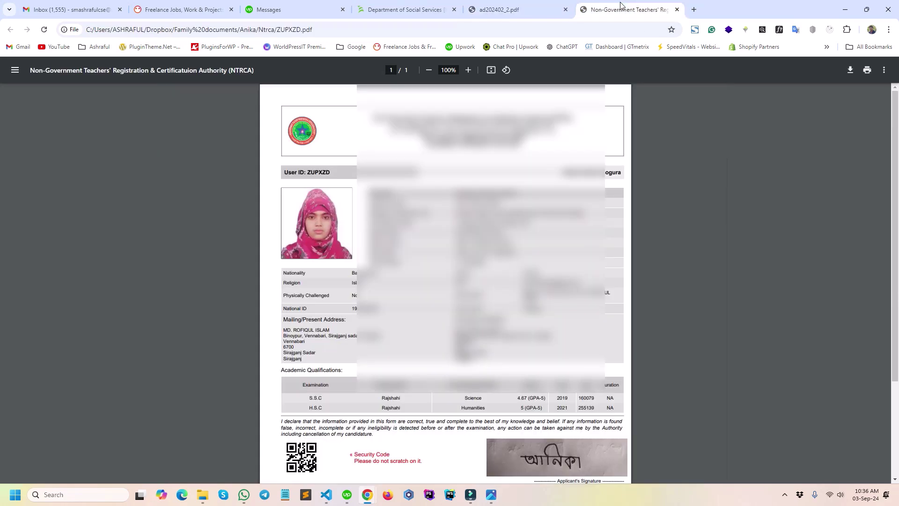
{"action": "left_click", "coordinate": [468, 70]}
{"action": "left_click", "coordinate": [468, 70]}
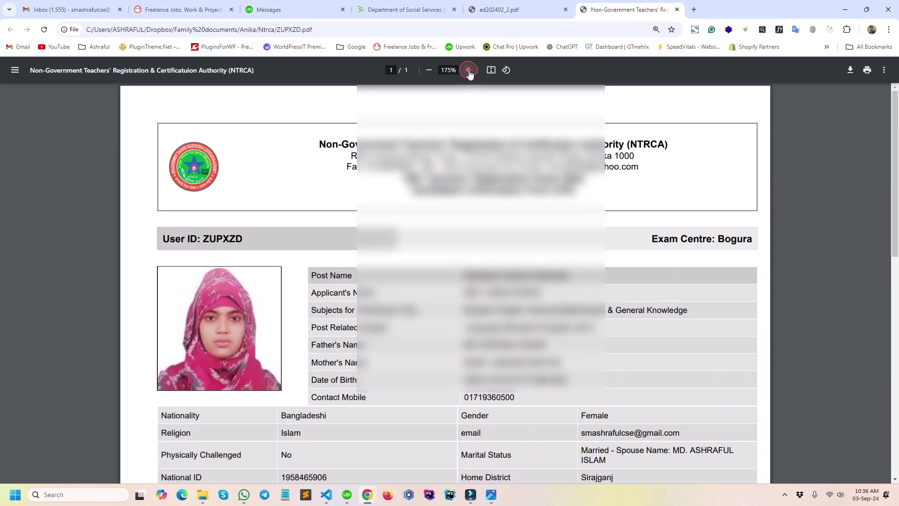
{"action": "scroll", "coordinate": [449, 281], "scroll_direction": "down", "scroll_amount": 1}
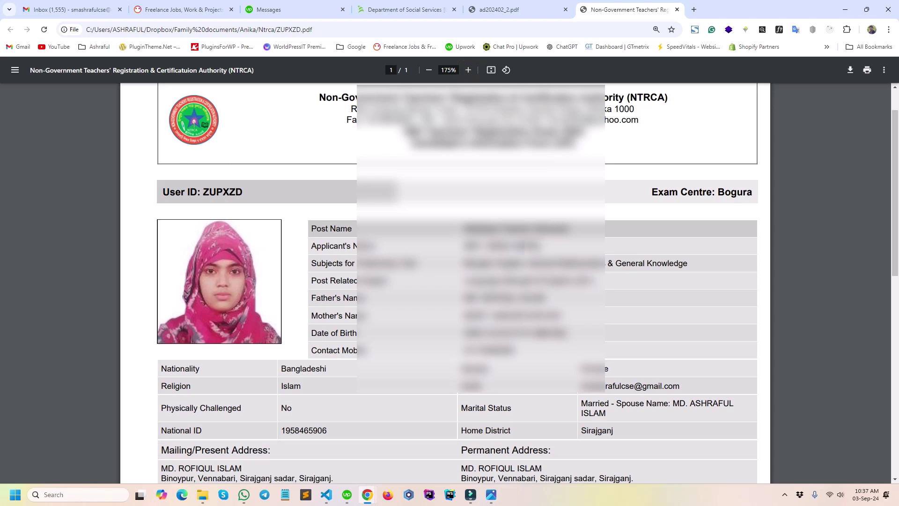
{"action": "left_click_drag", "start_coordinate": [464, 246], "coordinate": [543, 247]}
{"action": "right_click", "coordinate": [473, 244]}
{"action": "left_click", "coordinate": [505, 256]}
{"action": "left_click_drag", "start_coordinate": [430, 3], "coordinate": [516, 9]}
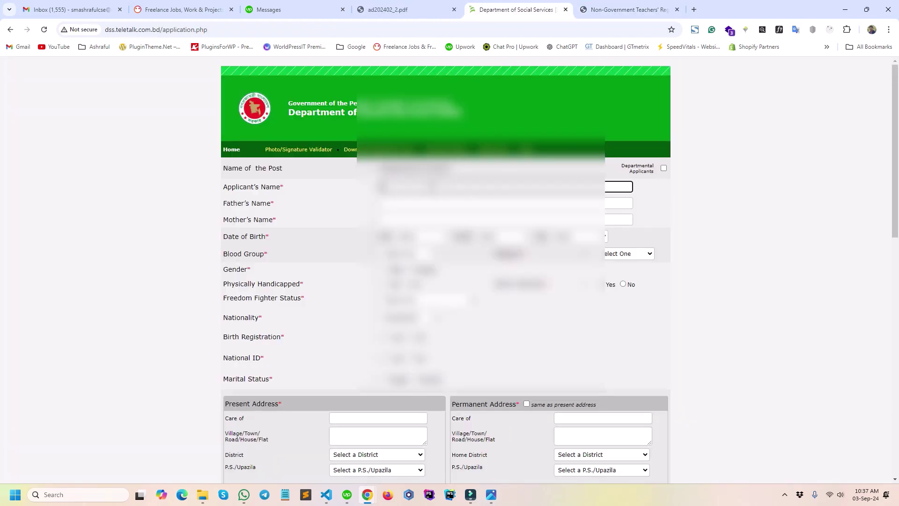
{"action": "right_click", "coordinate": [431, 186]}
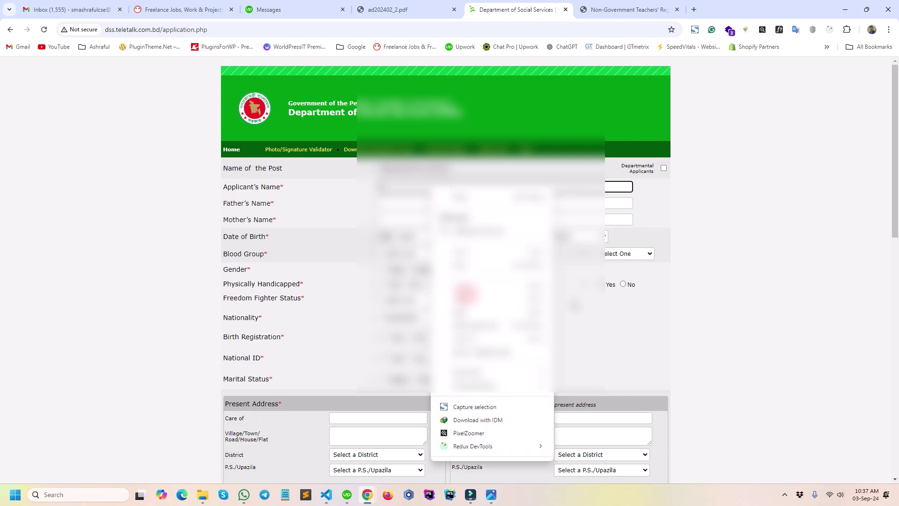
{"action": "key", "text": "Escape"}
{"action": "left_click", "coordinate": [768, 223]}
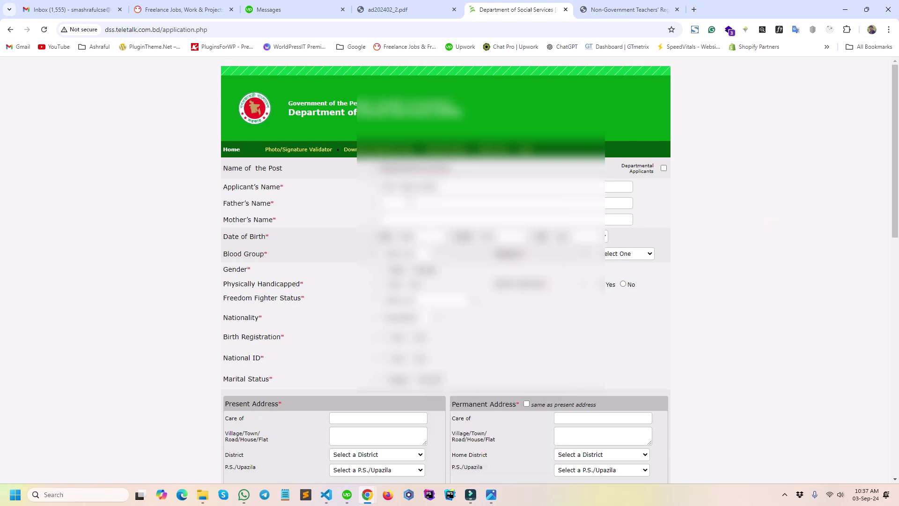
Copy the father's name from the NTRCA PDF into the Father's Name field.
{"action": "left_click", "coordinate": [625, 9]}
{"action": "left_click", "coordinate": [620, 303]}
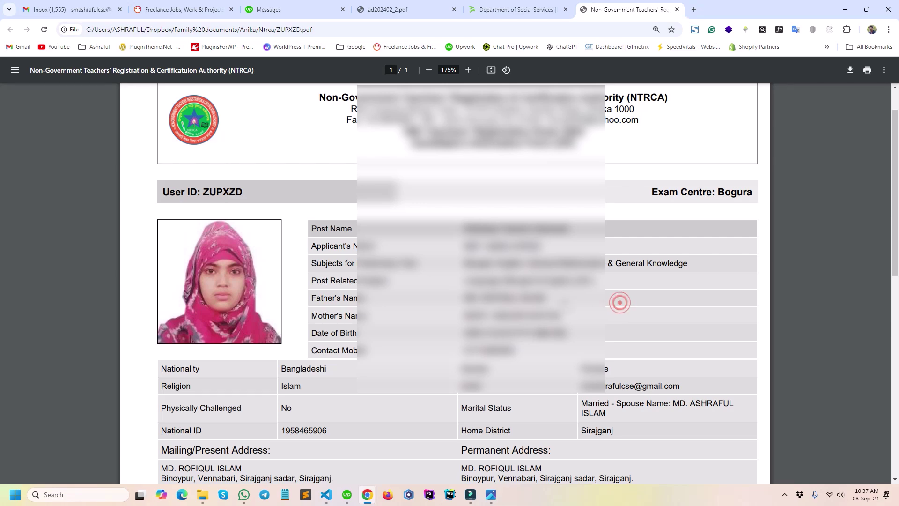
{"action": "left_click_drag", "start_coordinate": [547, 298], "coordinate": [464, 299]}
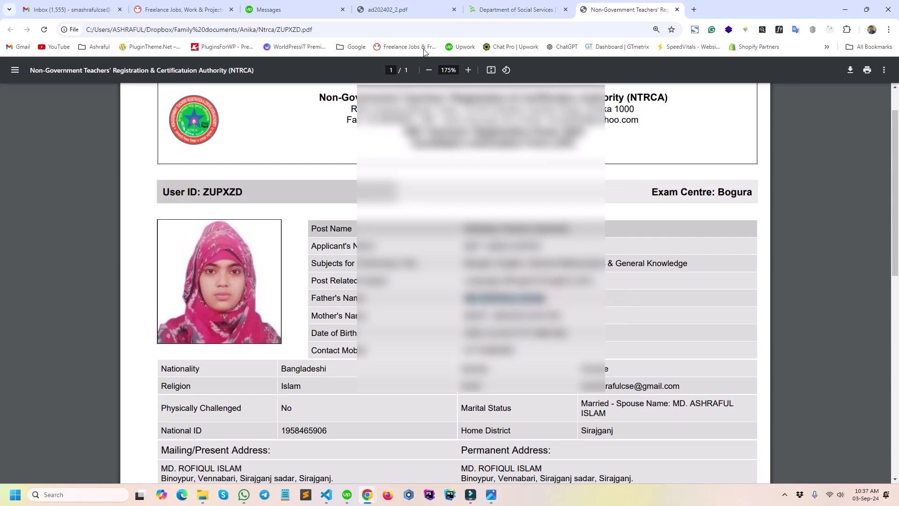
{"action": "left_click", "coordinate": [511, 9]}
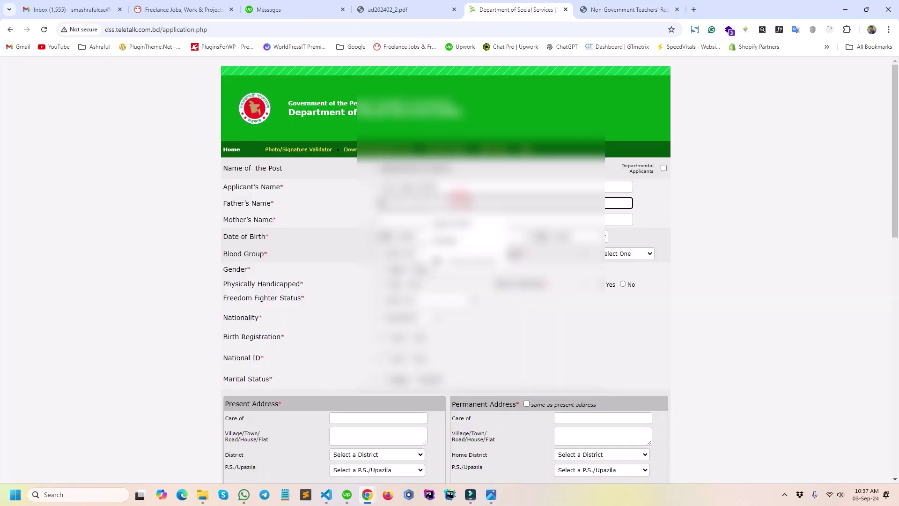
{"action": "left_click", "coordinate": [746, 252]}
{"action": "key", "text": "ctrl+Tab"}
Copy the mother's name from the NTRCA PDF into the Mother's Name field.
{"action": "left_click_drag", "start_coordinate": [575, 318], "coordinate": [464, 316]}
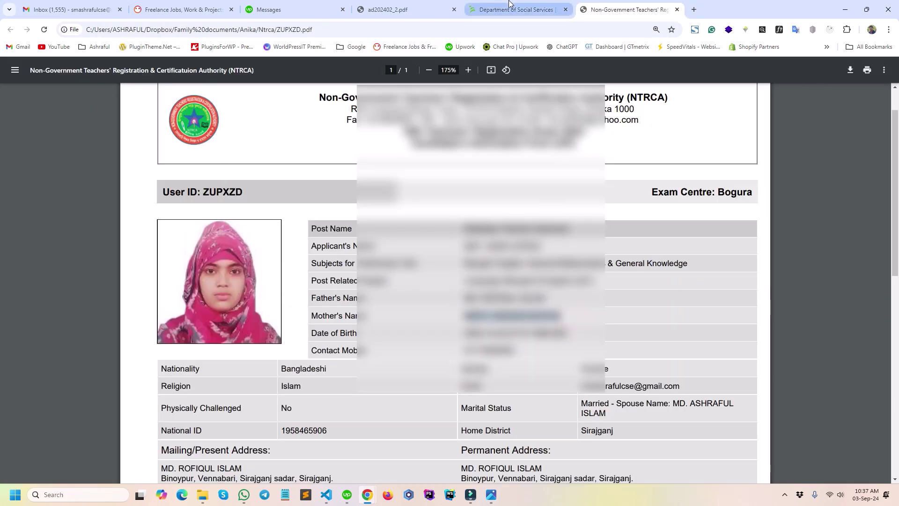
{"action": "left_click", "coordinate": [511, 9]}
{"action": "left_click", "coordinate": [425, 218]}
{"action": "left_click", "coordinate": [720, 248]}
{"action": "left_click", "coordinate": [617, 10]}
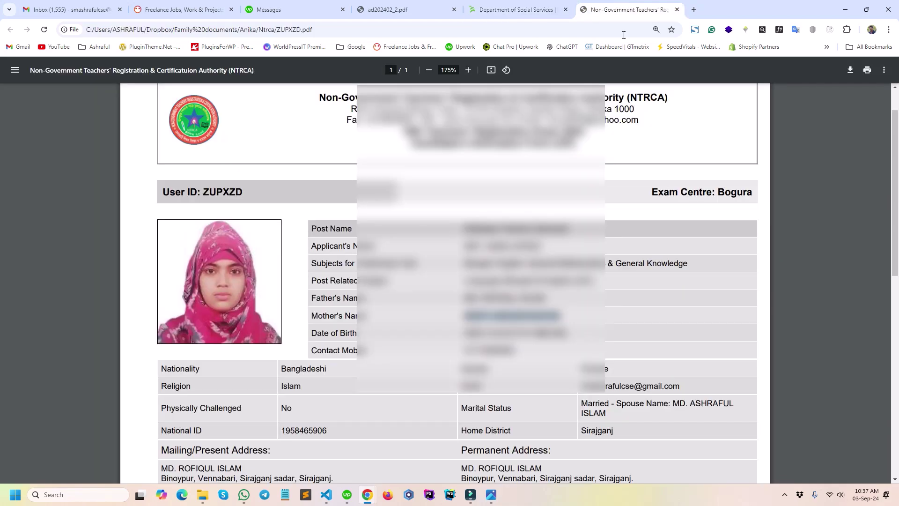
{"action": "scroll", "coordinate": [609, 319], "scroll_direction": "down", "scroll_amount": 1}
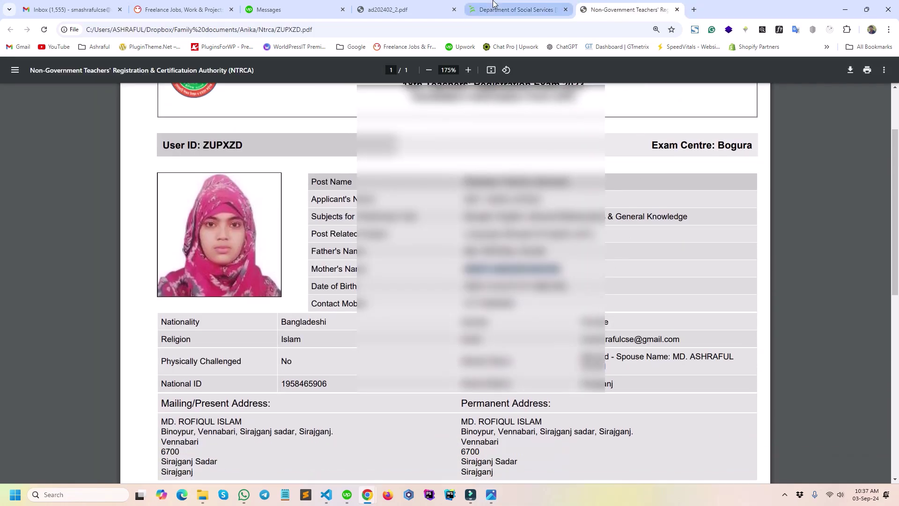
{"action": "left_click", "coordinate": [515, 9]}
Set the date of birth's day and month, with 2004 as the birth year.
{"action": "left_click", "coordinate": [410, 236]}
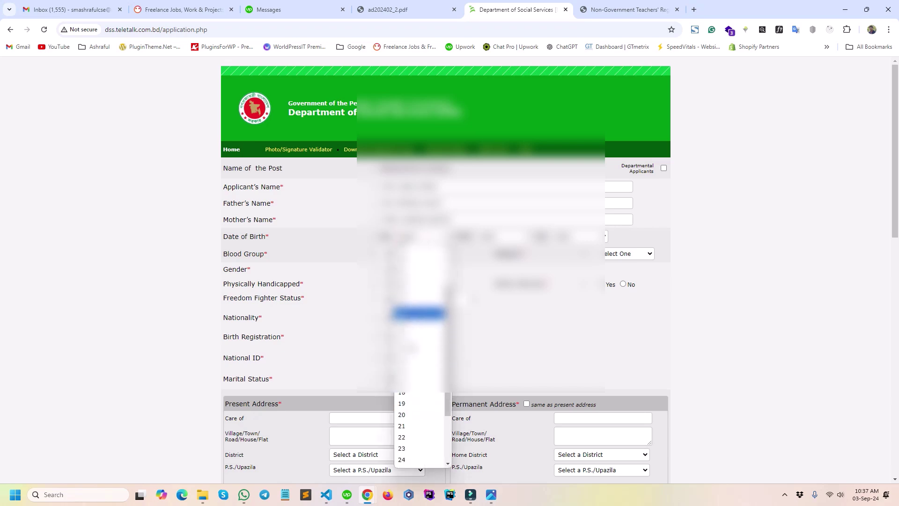
{"action": "left_click", "coordinate": [414, 424]}
{"action": "left_click", "coordinate": [497, 241]}
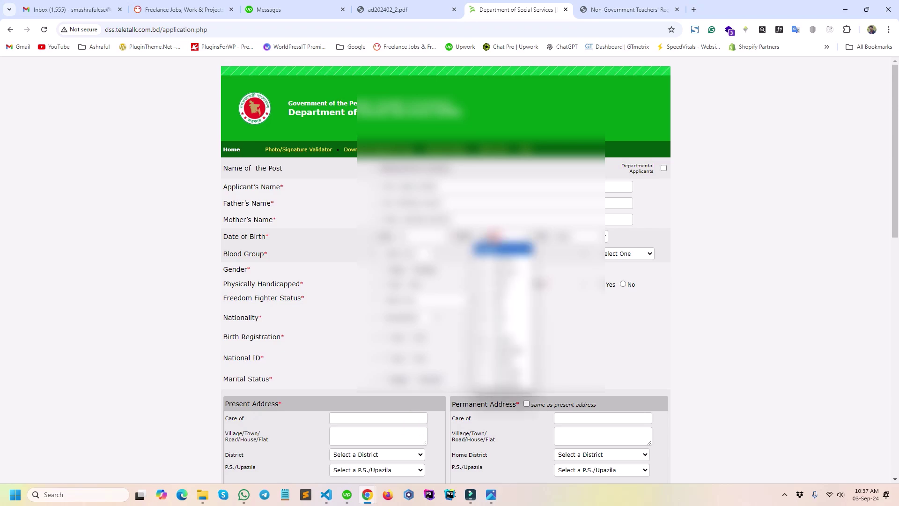
{"action": "left_click", "coordinate": [499, 385]}
{"action": "left_click", "coordinate": [565, 235]}
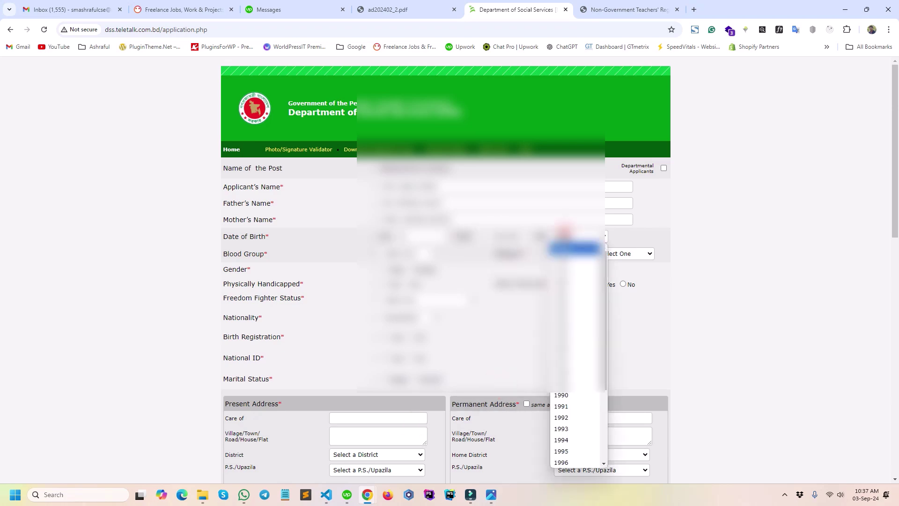
{"action": "left_click", "coordinate": [568, 439]}
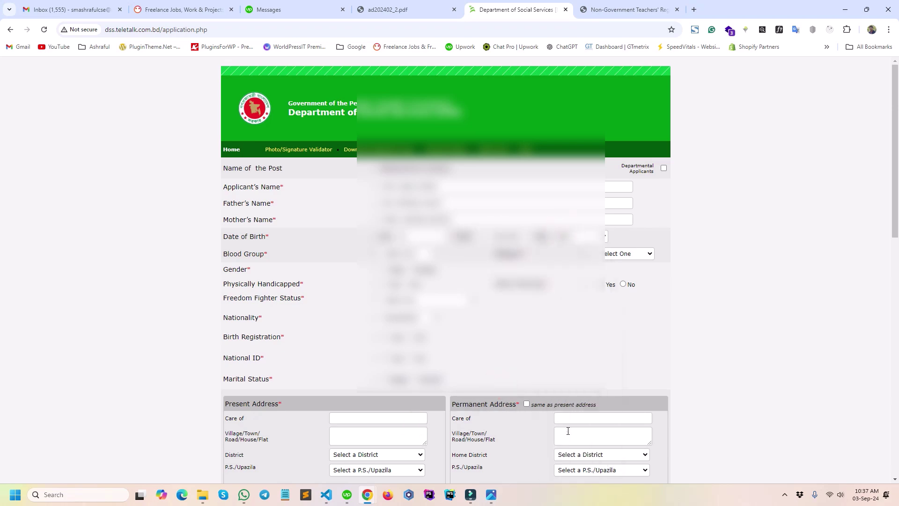
{"action": "left_click", "coordinate": [694, 245]}
Choose the blood group, set religion to Islam, and select the gender.
{"action": "left_click", "coordinate": [401, 254]}
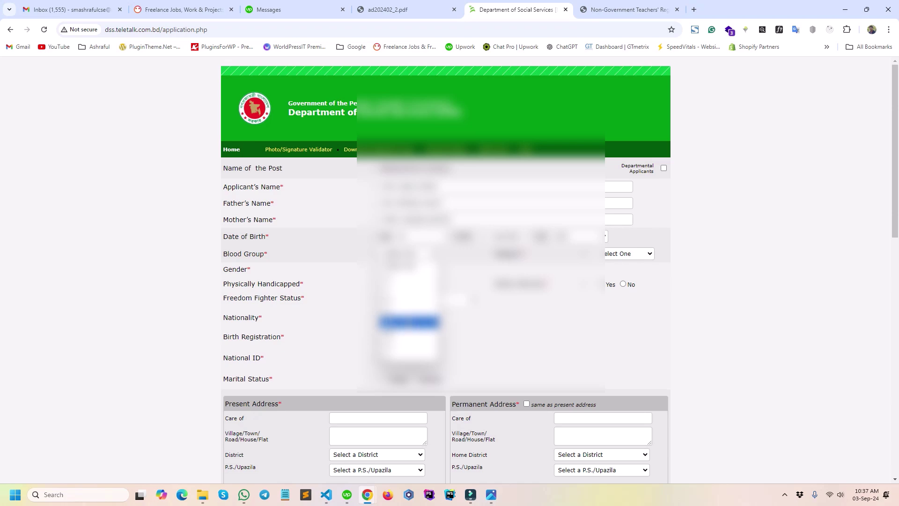
{"action": "left_click", "coordinate": [409, 333]}
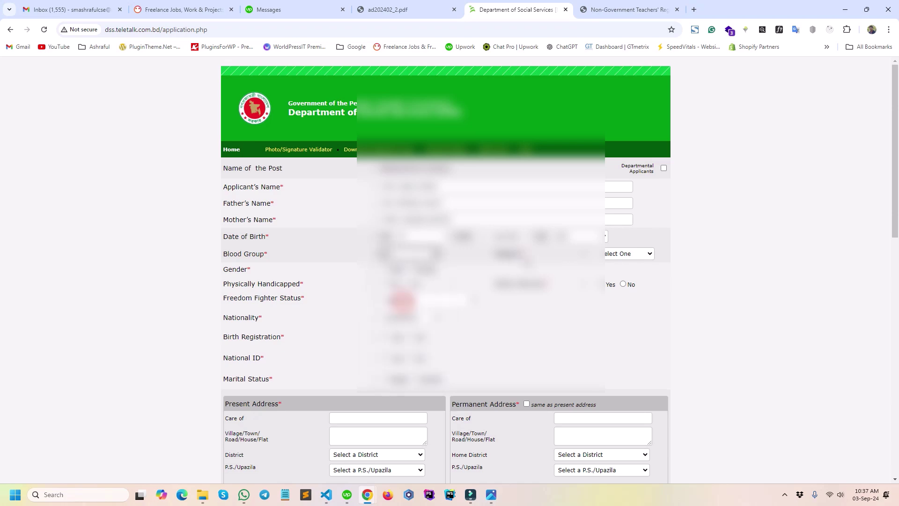
{"action": "left_click", "coordinate": [616, 255]}
{"action": "left_click", "coordinate": [613, 279]}
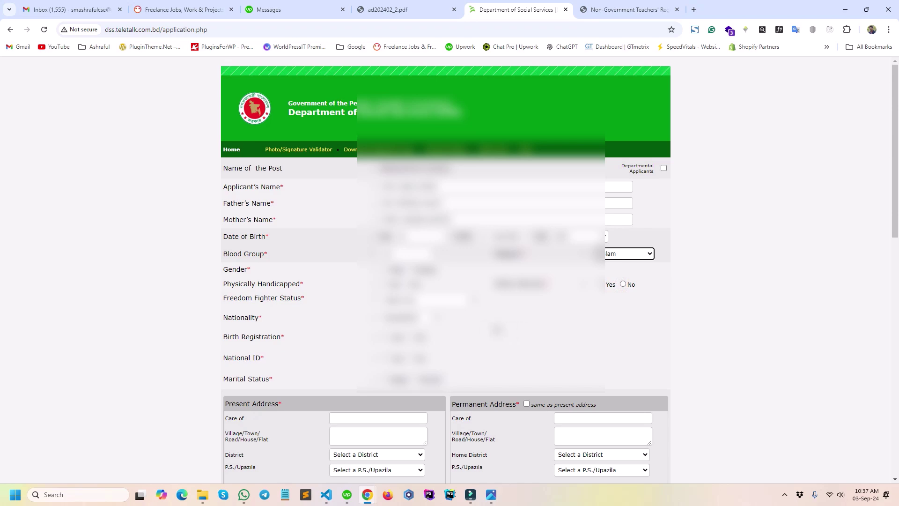
{"action": "left_click", "coordinate": [412, 271]}
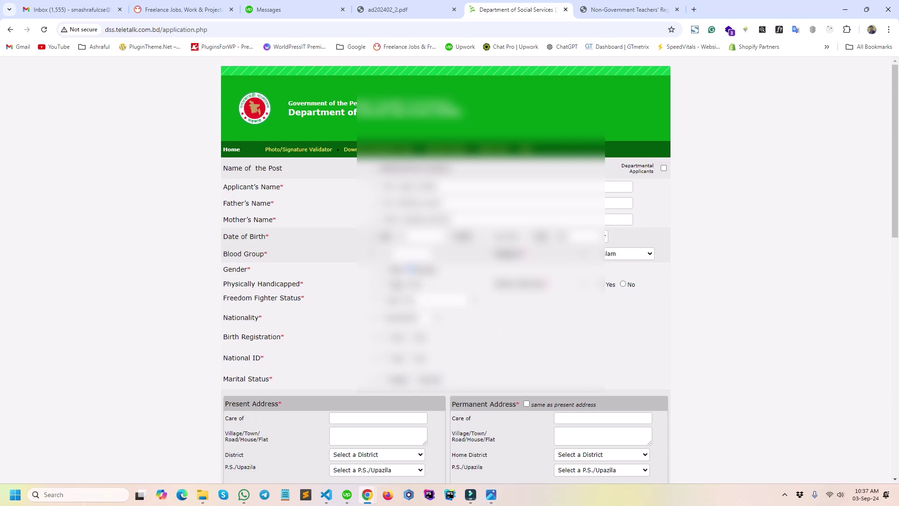
Set Physically Handicapped to No and choose the freedom fighter status and nationality.
{"action": "left_click", "coordinate": [409, 284]}
{"action": "left_click", "coordinate": [421, 302]}
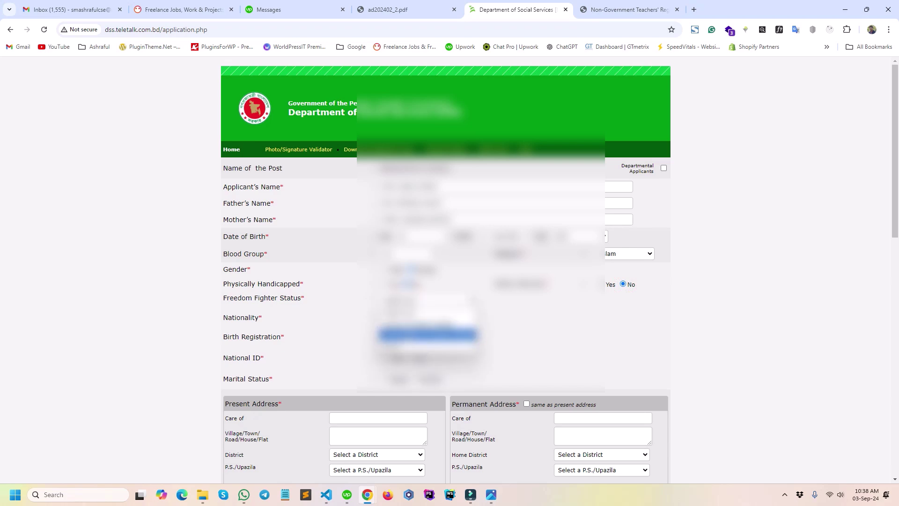
{"action": "left_click", "coordinate": [426, 345]}
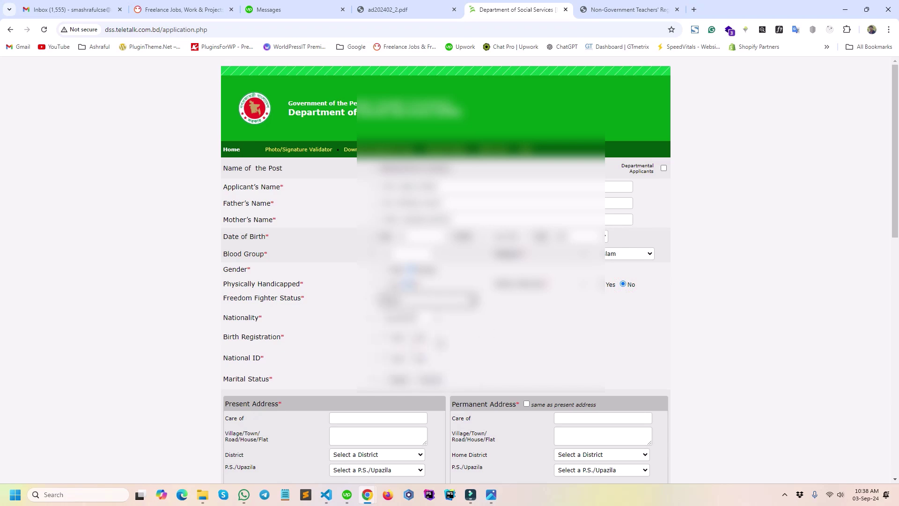
{"action": "left_click", "coordinate": [415, 319]}
{"action": "left_click", "coordinate": [413, 318]}
{"action": "scroll", "coordinate": [413, 318], "scroll_direction": "down", "scroll_amount": 1}
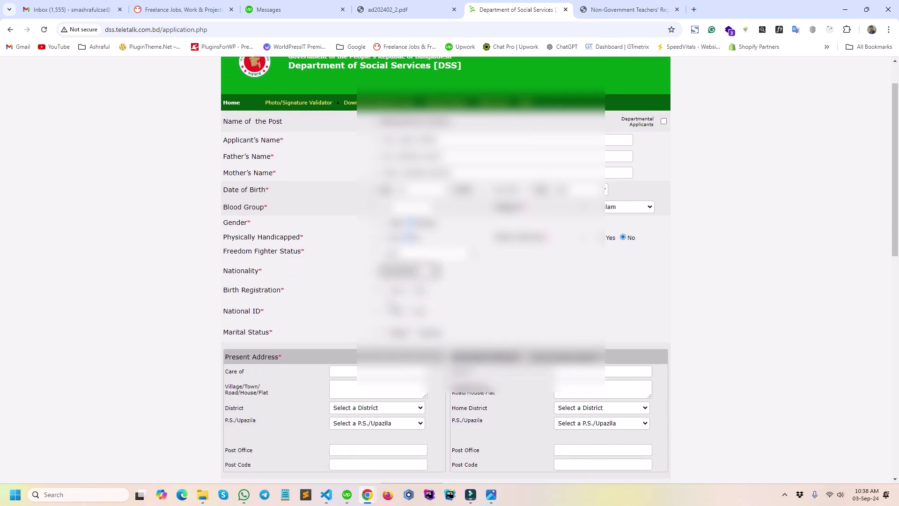
Choose Birth Registration as the identification option on the form.
{"action": "left_click", "coordinate": [387, 290]}
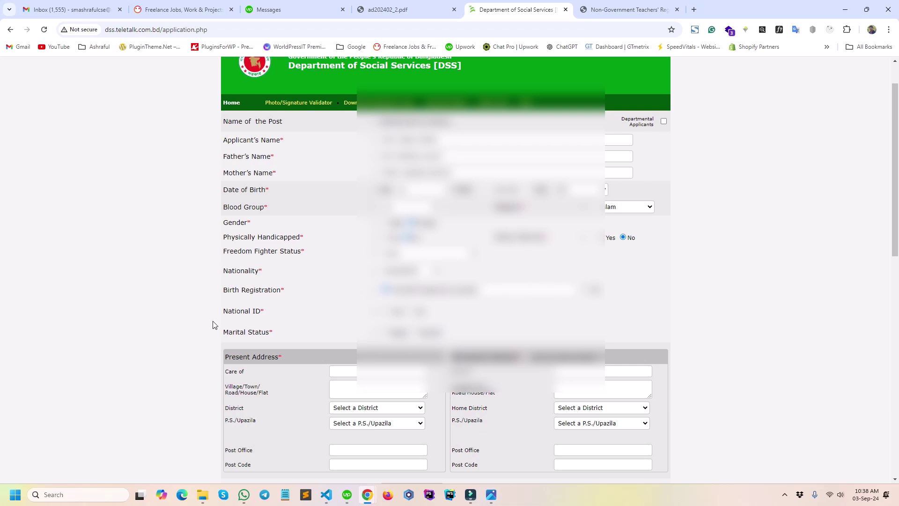
{"action": "left_click", "coordinate": [283, 289]}
{"action": "left_click", "coordinate": [283, 289]}
Open Birth Certificate Bangla.jpg from the Anika folder in File Explorer.
{"action": "left_click", "coordinate": [202, 495]}
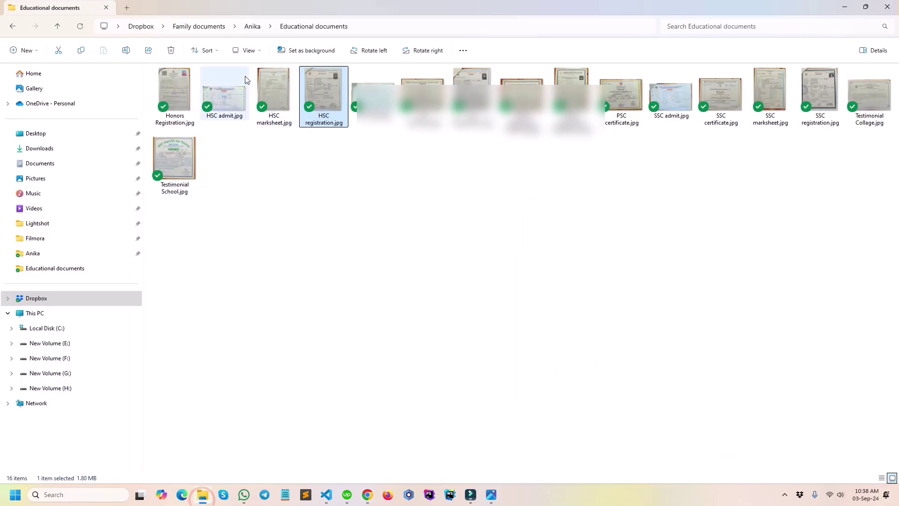
{"action": "left_click", "coordinate": [253, 27]}
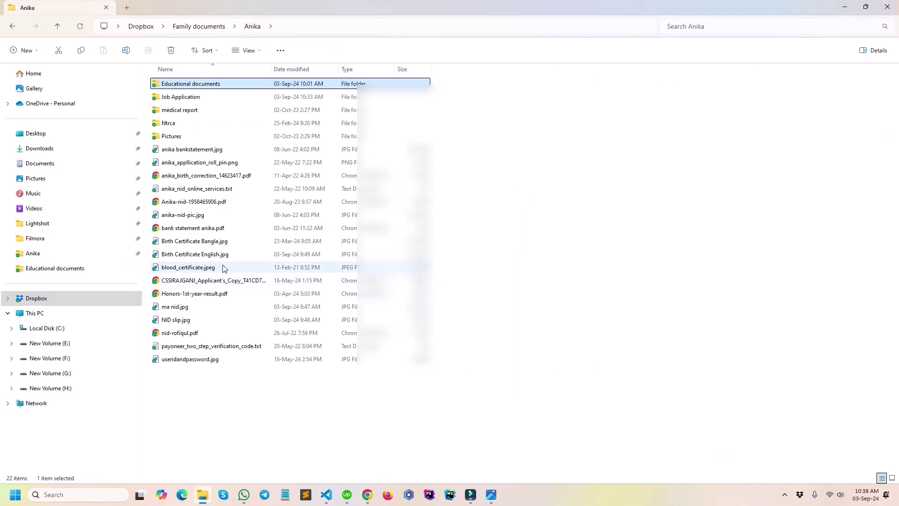
{"action": "double_click", "coordinate": [221, 242]}
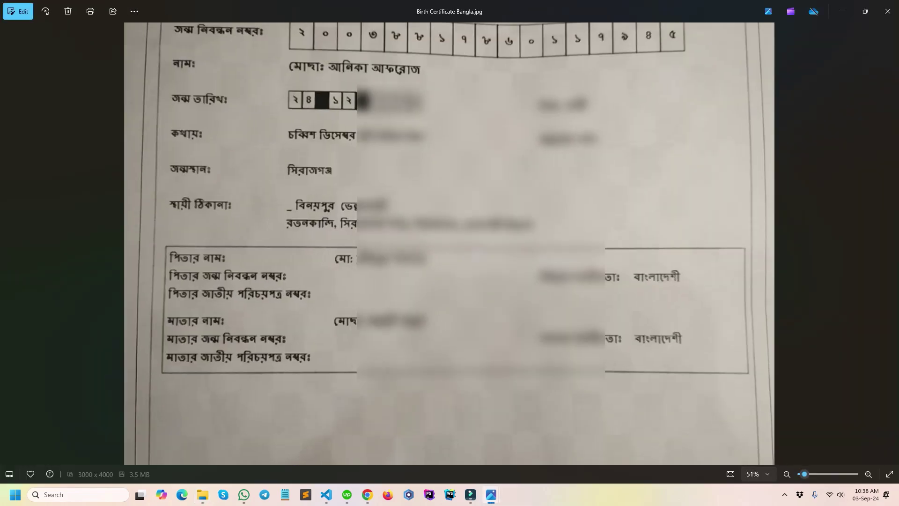
Zoom into the top of the Bangla birth certificate, then return to the DSS form.
{"action": "scroll", "coordinate": [457, 246], "scroll_direction": "up", "scroll_amount": 3}
{"action": "left_click_drag", "start_coordinate": [459, 83], "coordinate": [492, 382]}
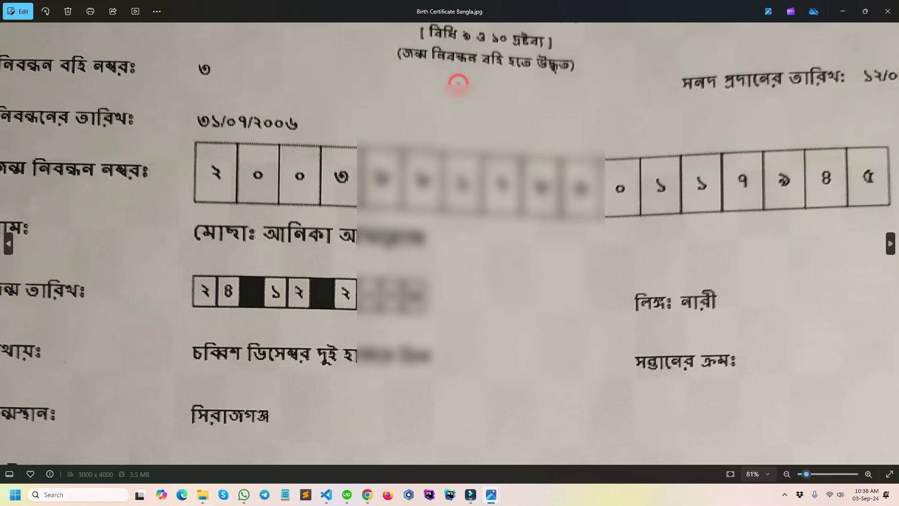
{"action": "left_click", "coordinate": [367, 489]}
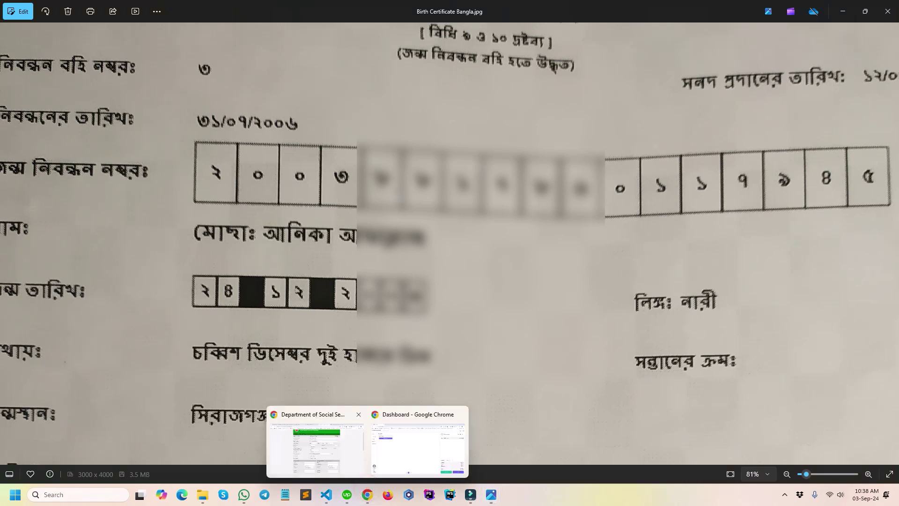
{"action": "left_click", "coordinate": [420, 429]}
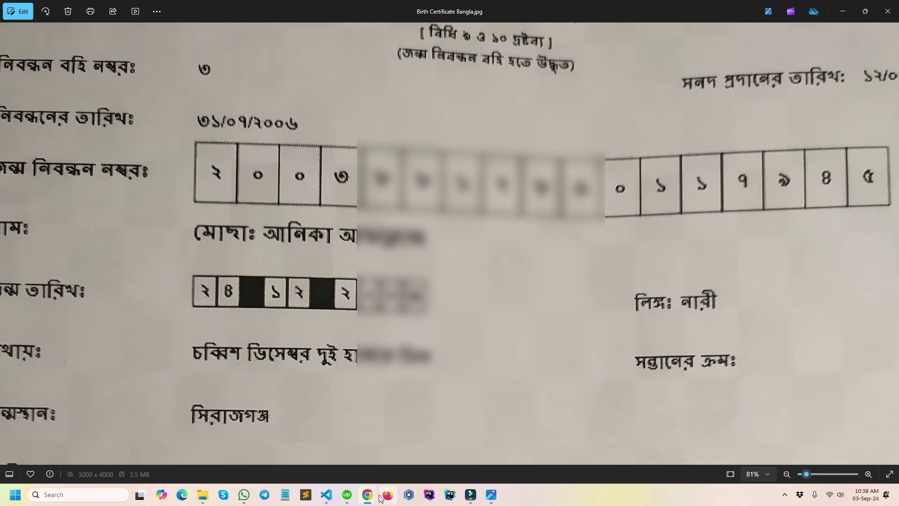
{"action": "mouse_move", "coordinate": [367, 495]}
{"action": "left_click", "coordinate": [320, 451]}
Start the birth registration number entry, rechecking the Bangla certificate image.
{"action": "left_click", "coordinate": [496, 293]}
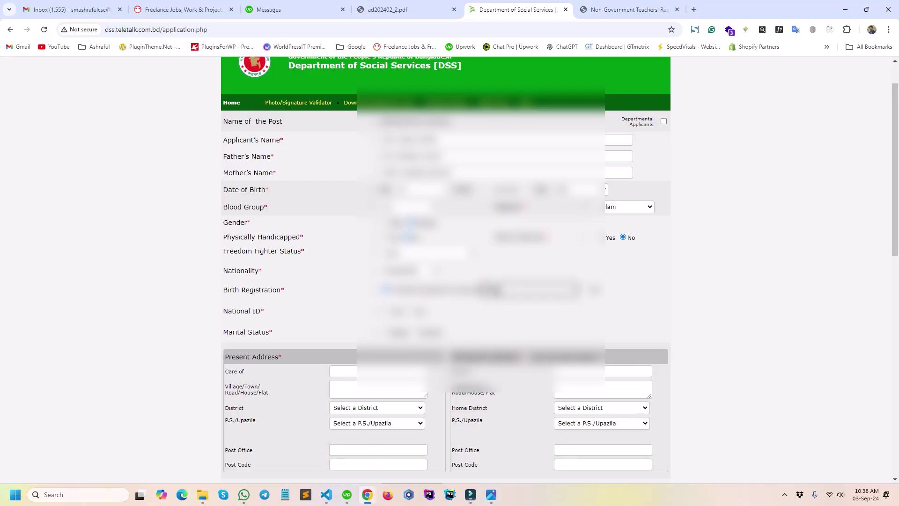
{"action": "left_click", "coordinate": [490, 495]}
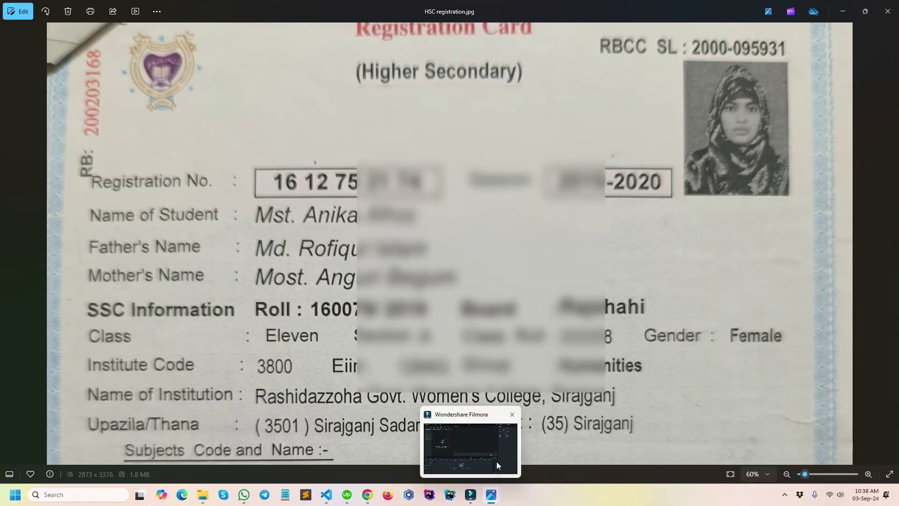
{"action": "mouse_move", "coordinate": [491, 495]}
{"action": "left_click", "coordinate": [544, 459]}
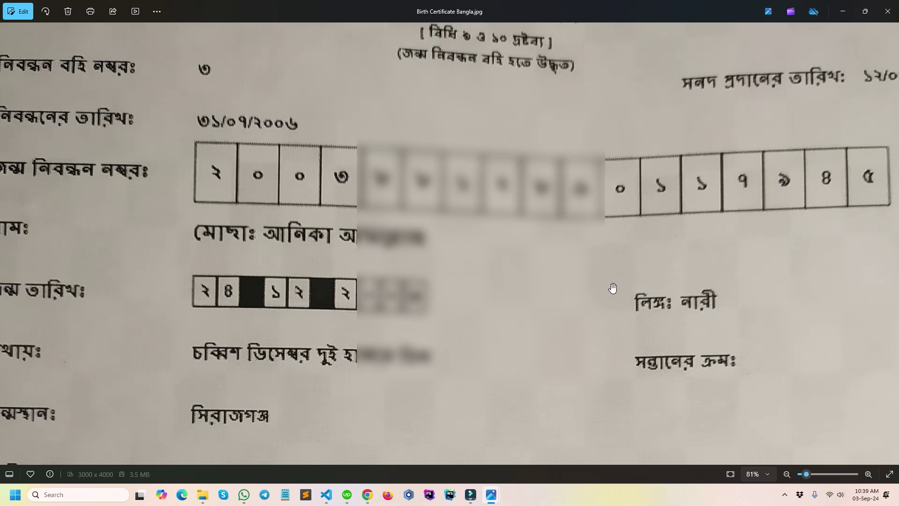
{"action": "mouse_move", "coordinate": [371, 493]}
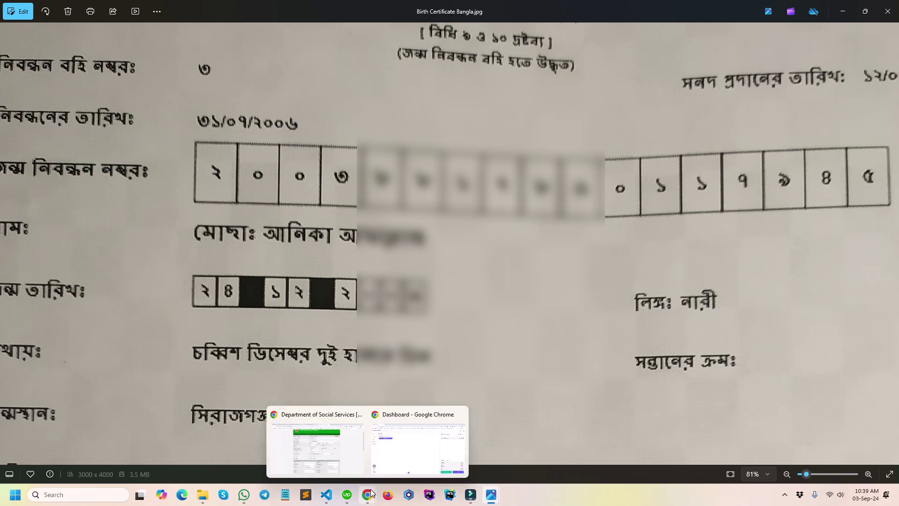
{"action": "left_click", "coordinate": [323, 442]}
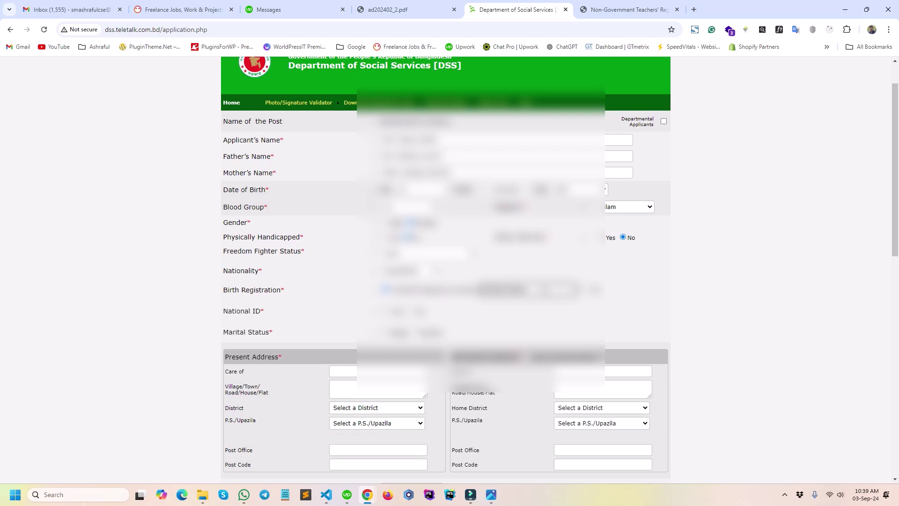
Recheck the Bangla birth certificate and finish entering the birth registration number.
{"action": "mouse_move", "coordinate": [492, 493]}
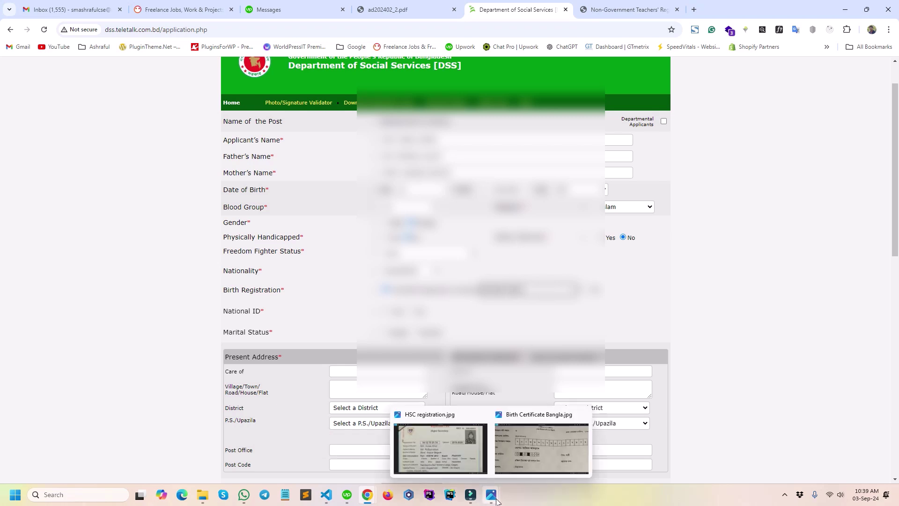
{"action": "left_click", "coordinate": [519, 454]}
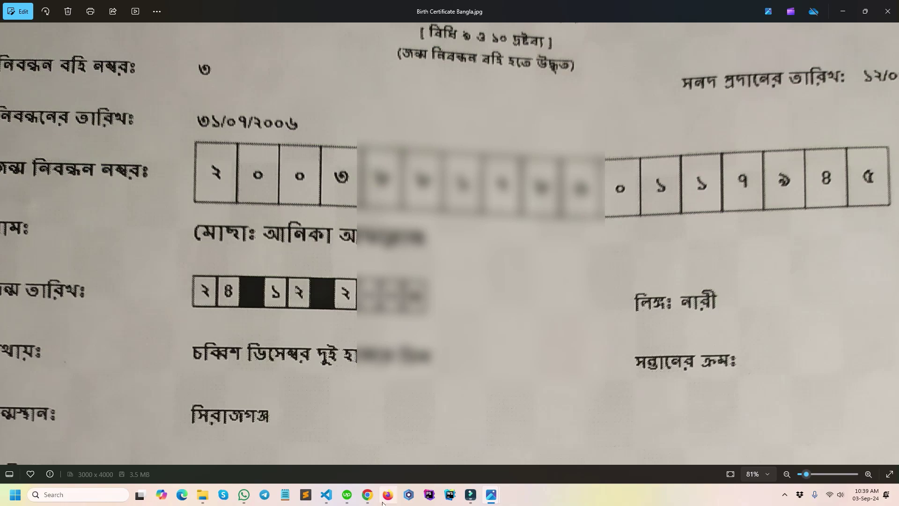
{"action": "mouse_move", "coordinate": [368, 495]}
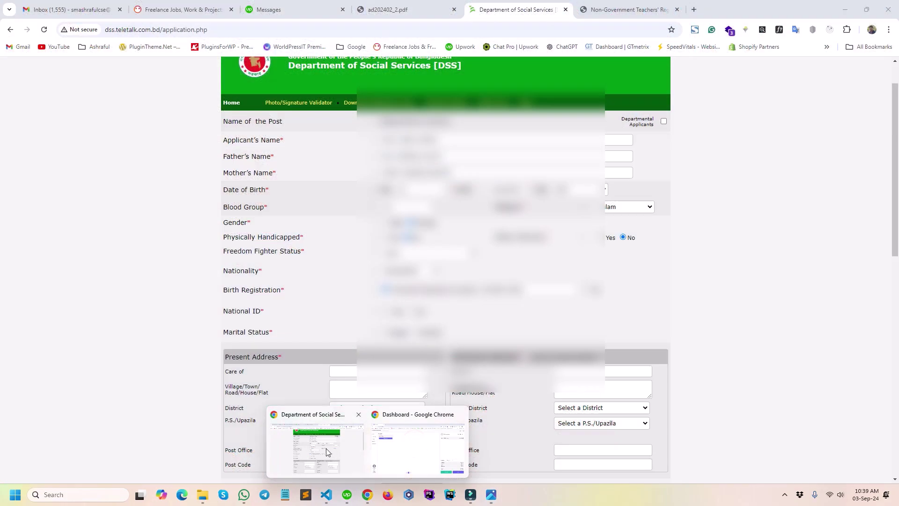
{"action": "left_click", "coordinate": [323, 447]}
{"action": "left_click", "coordinate": [553, 286]}
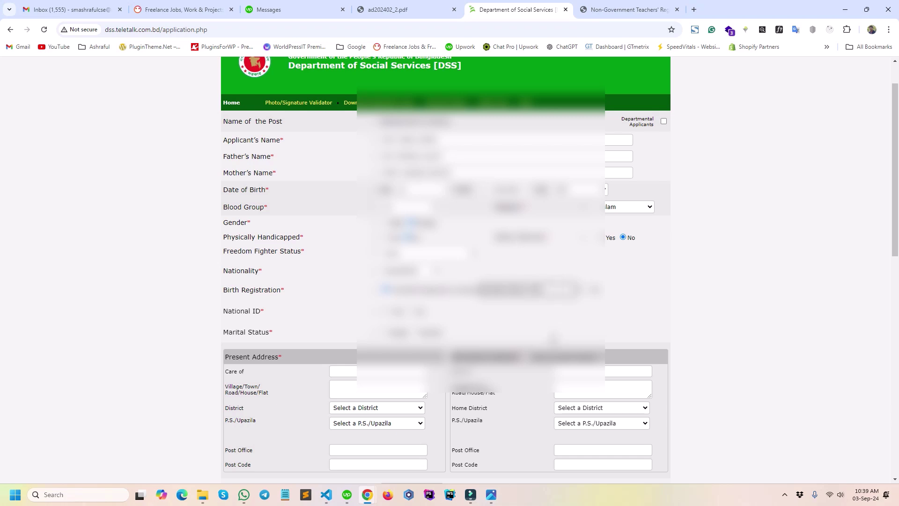
Select the National ID option and look through its dropdown choices.
{"action": "left_click", "coordinate": [383, 311]}
{"action": "left_click", "coordinate": [487, 310]}
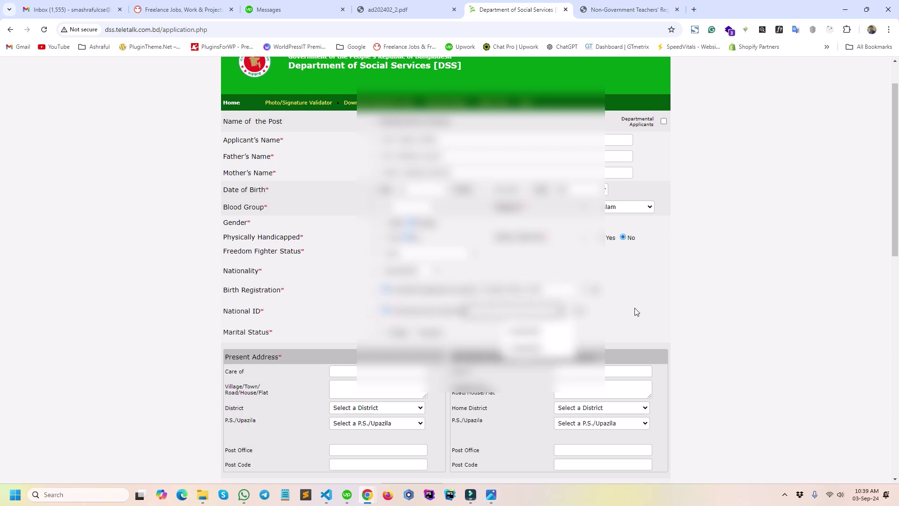
{"action": "left_click", "coordinate": [635, 308]}
{"action": "mouse_move", "coordinate": [496, 495]}
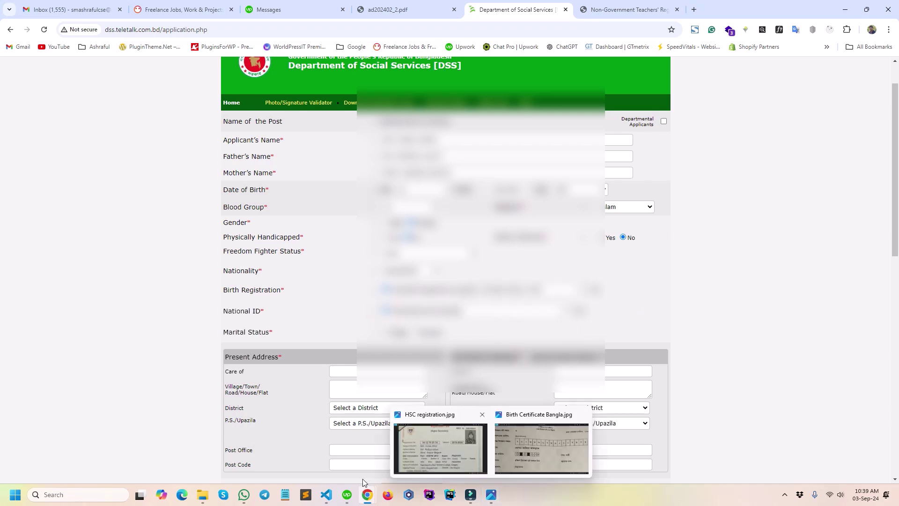
View anika-nid-pic.jpg from the Anika folder, then open the national ID card PDF.
{"action": "mouse_move", "coordinate": [202, 495]}
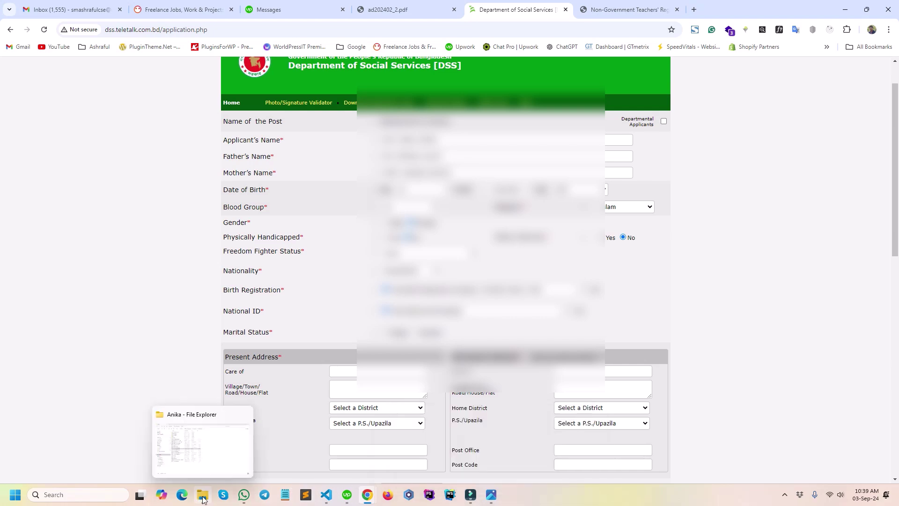
{"action": "left_click", "coordinate": [201, 434]}
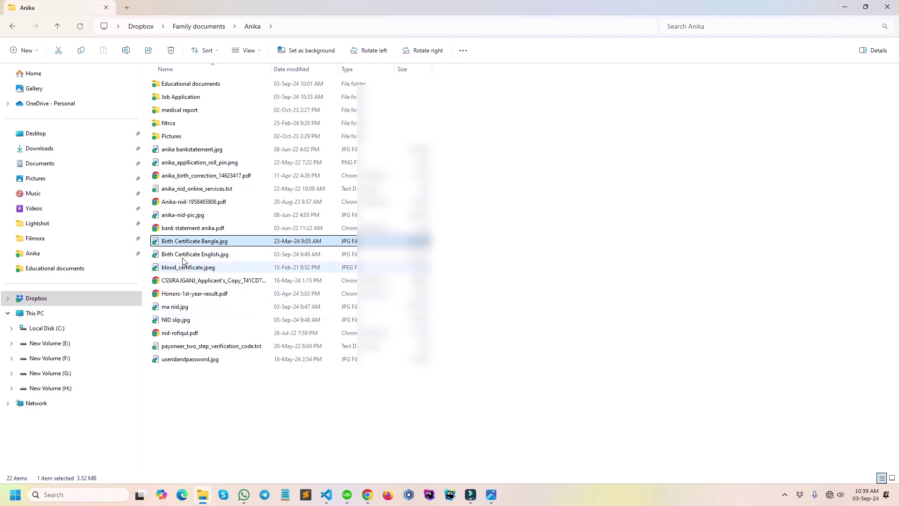
{"action": "left_click", "coordinate": [202, 216]}
{"action": "double_click", "coordinate": [202, 216]}
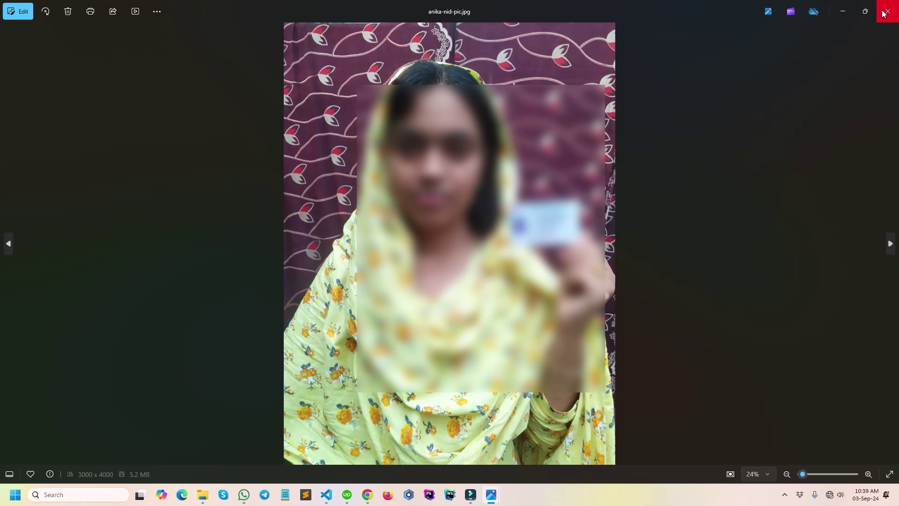
{"action": "left_click", "coordinate": [887, 11]}
{"action": "double_click", "coordinate": [189, 203]}
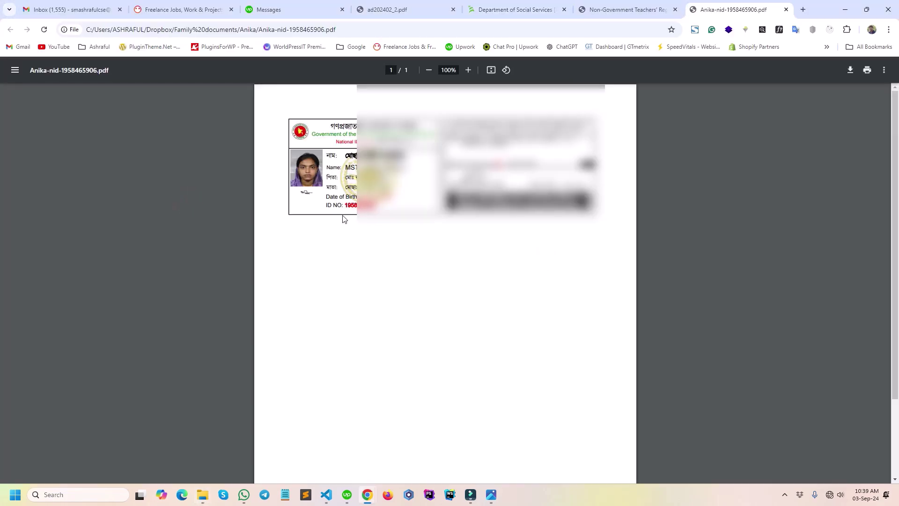
Cross-check the NID number against the NTRCA registration PDF, then return to the form.
{"action": "double_click", "coordinate": [306, 34]}
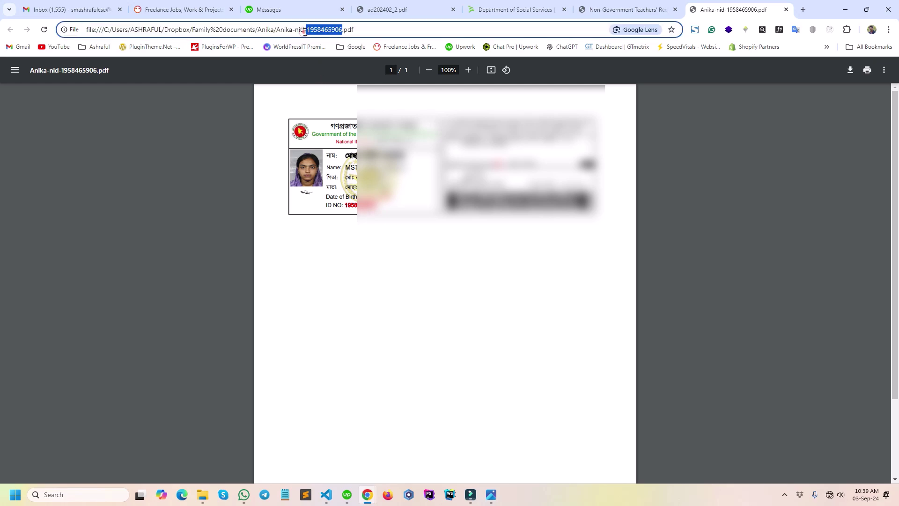
{"action": "left_click", "coordinate": [614, 6]}
{"action": "left_click", "coordinate": [528, 4]}
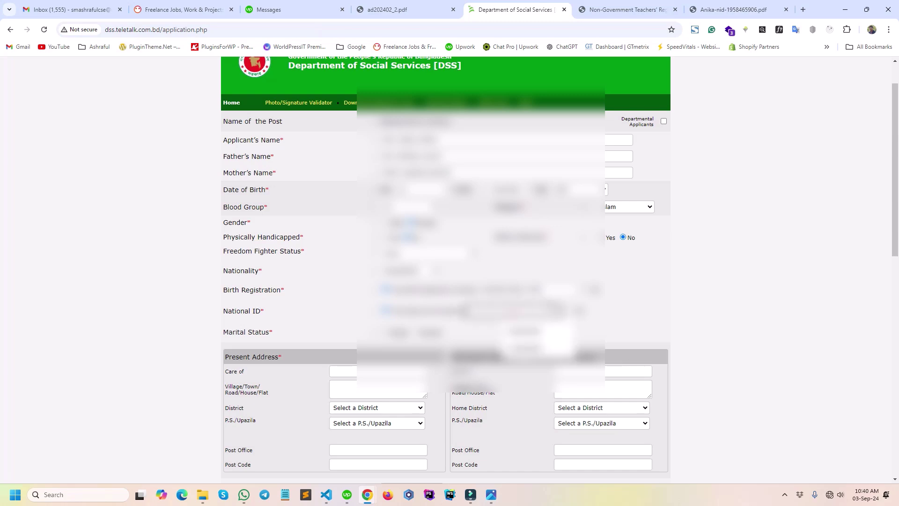
{"action": "left_click", "coordinate": [618, 5]}
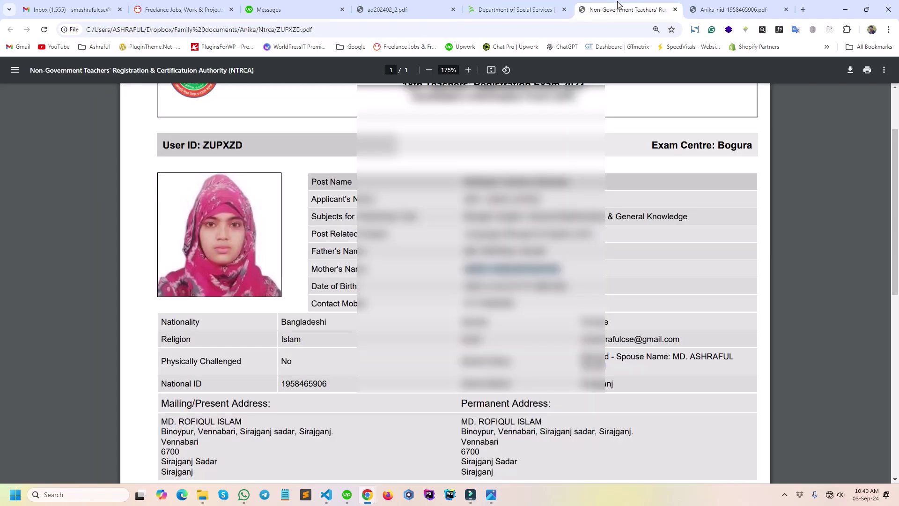
{"action": "left_click", "coordinate": [641, 266]}
{"action": "left_click", "coordinate": [527, 4]}
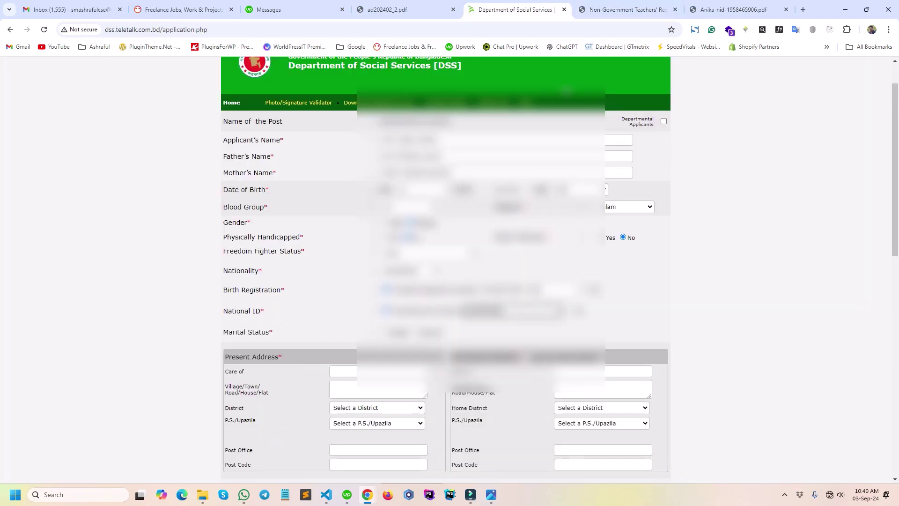
Choose the applicant's marital status.
{"action": "scroll", "coordinate": [319, 281], "scroll_direction": "down", "scroll_amount": 2}
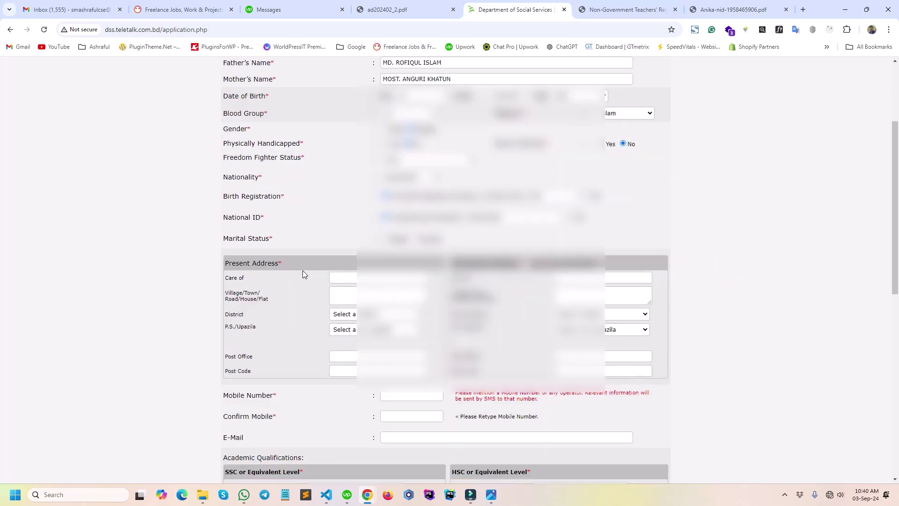
{"action": "left_click", "coordinate": [413, 238]}
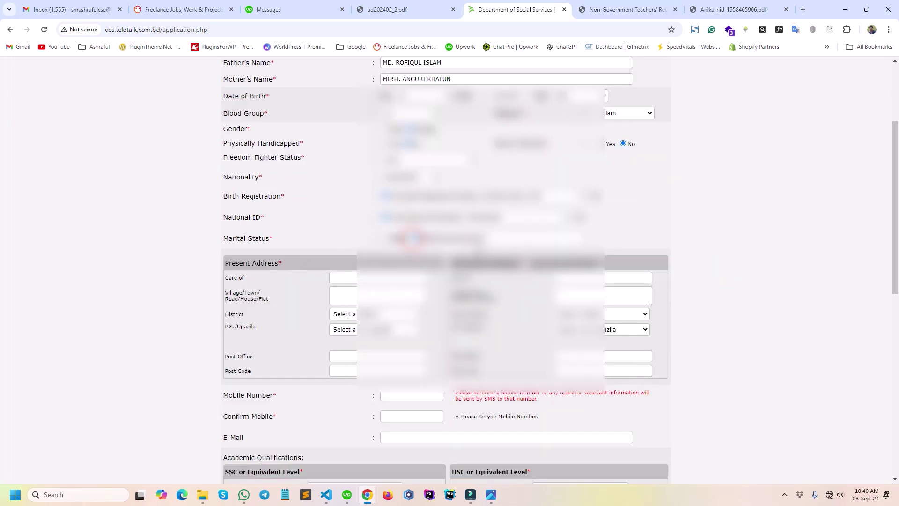
{"action": "left_click", "coordinate": [504, 239]}
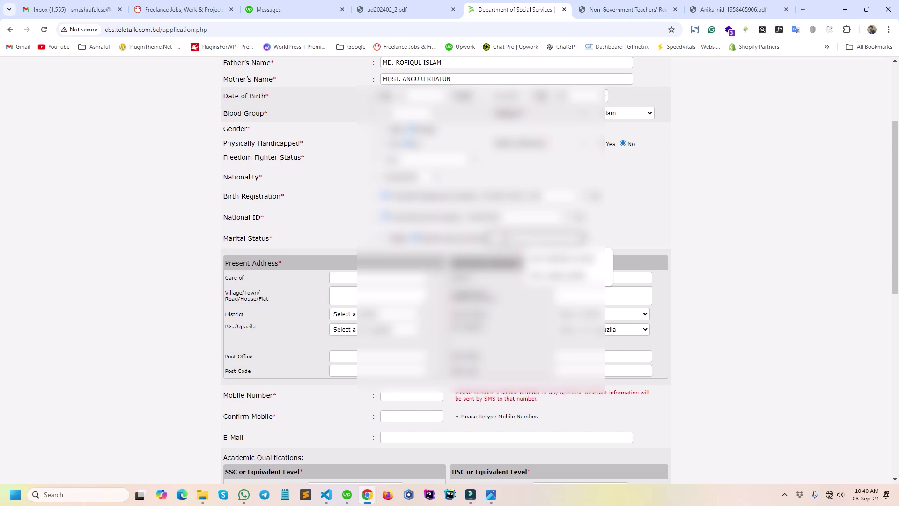
{"action": "left_click", "coordinate": [734, 250]}
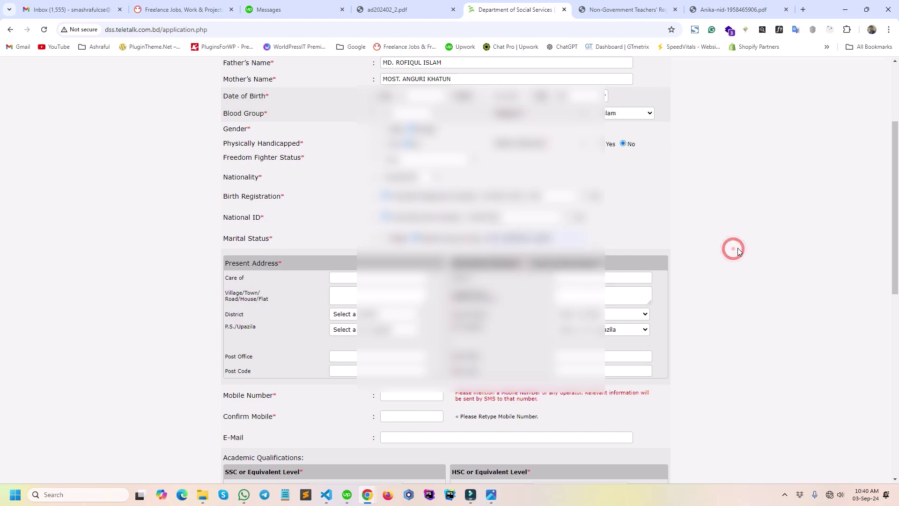
Fill the present address's Care of field from a saved autofill suggestion.
{"action": "left_click", "coordinate": [353, 279]}
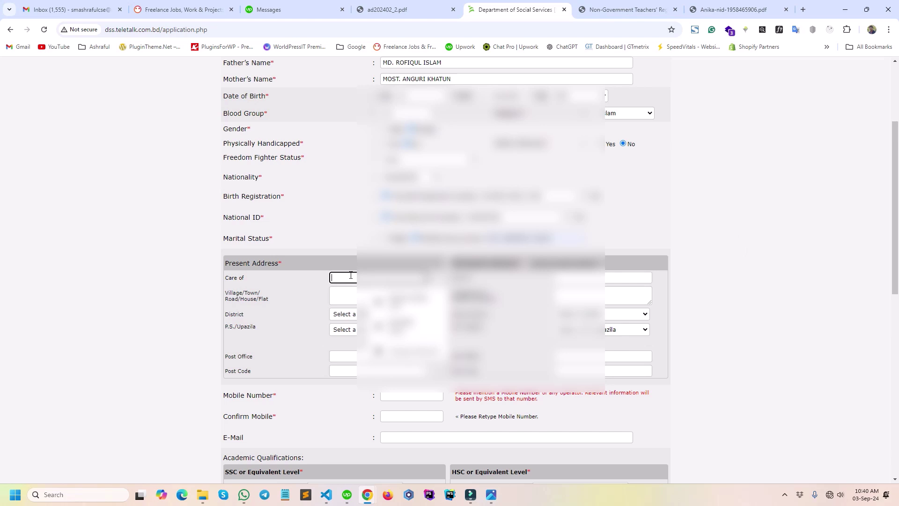
{"action": "left_click", "coordinate": [658, 235]}
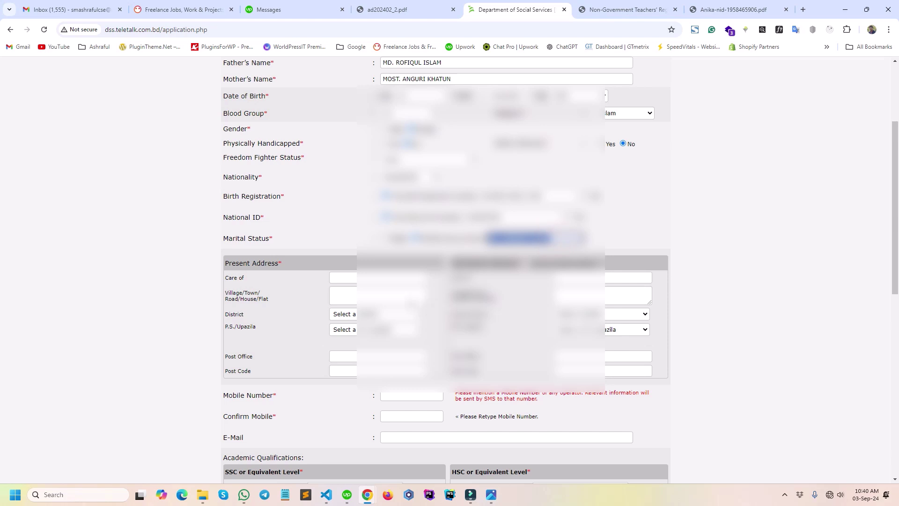
{"action": "left_click", "coordinate": [348, 278]}
{"action": "key", "text": "ctrl+v"}
{"action": "left_click", "coordinate": [770, 258]}
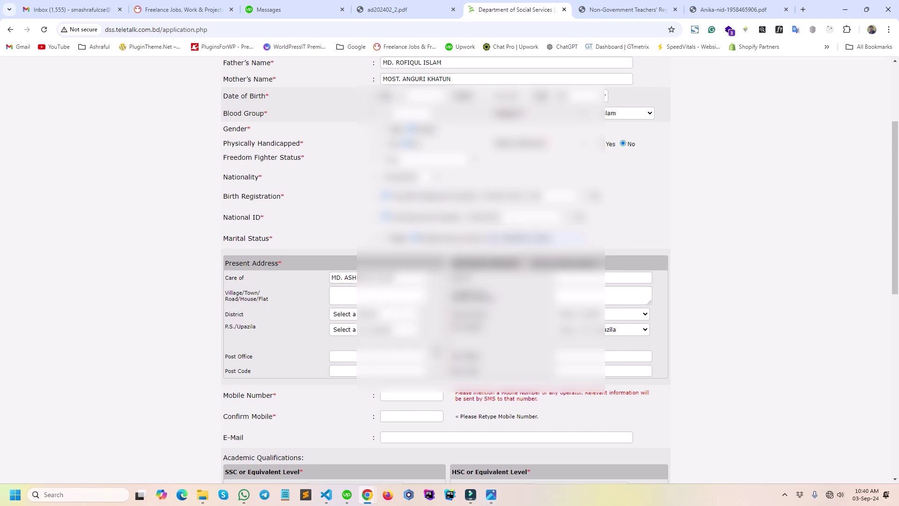
Type 'Binoypur, Sa…' into the present address's Village/Town line.
{"action": "left_click", "coordinate": [347, 299]}
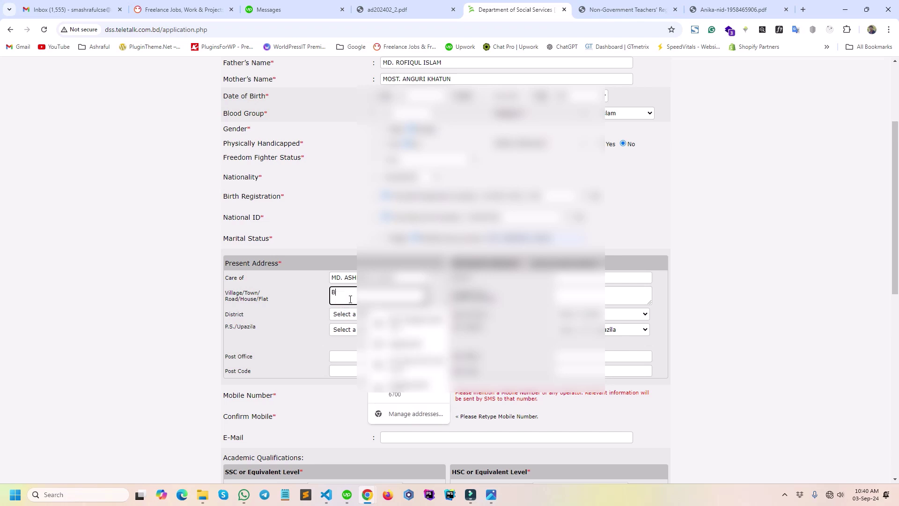
{"action": "type", "text": "Binoypur,"}
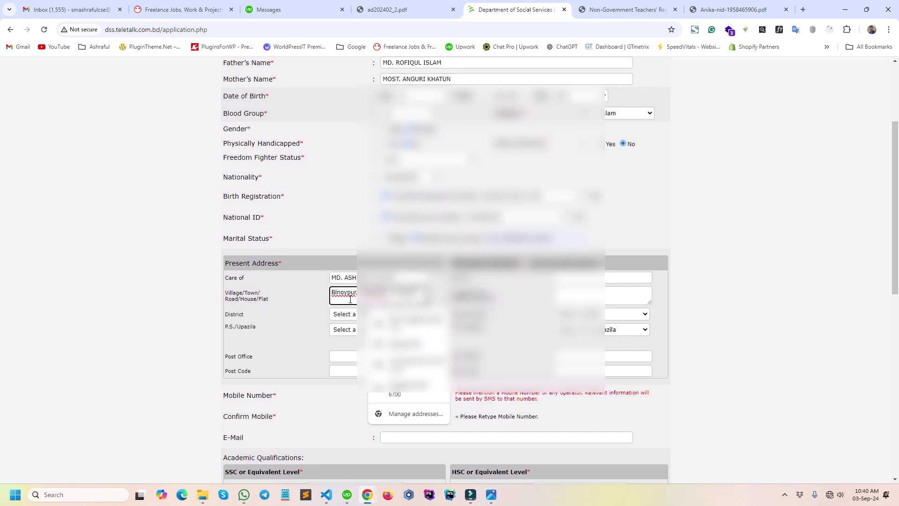
{"action": "type", "text": "Sadar Si"}
{"action": "left_click", "coordinate": [803, 323]}
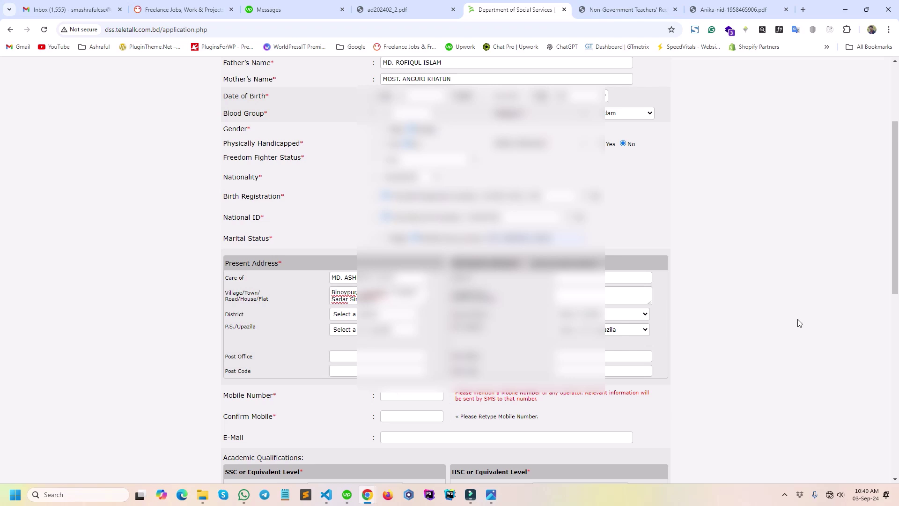
Set the present address district to Sirajganj.
{"action": "left_click", "coordinate": [343, 314]}
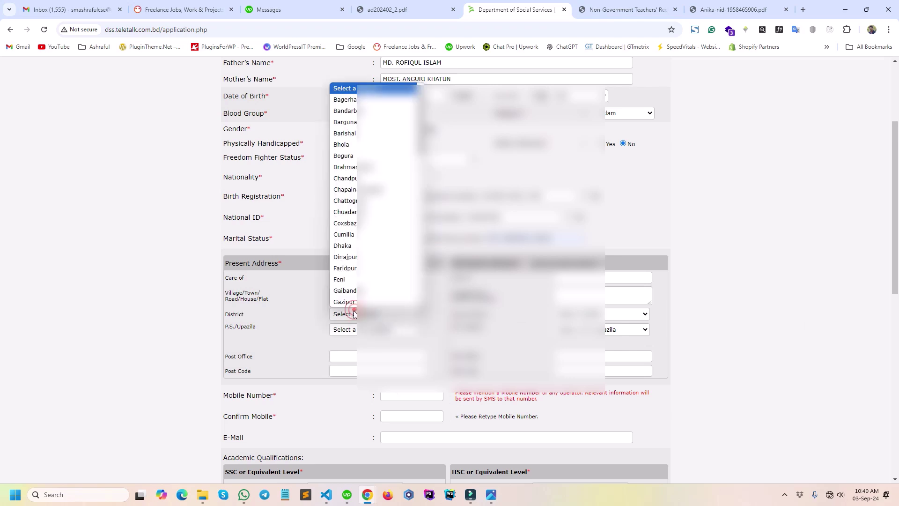
{"action": "scroll", "coordinate": [357, 211], "scroll_direction": "down", "scroll_amount": 10}
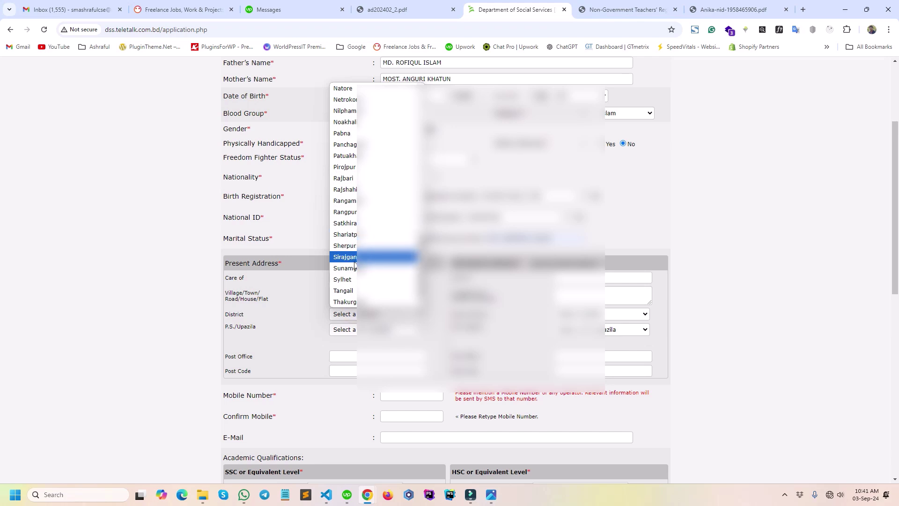
{"action": "left_click", "coordinate": [356, 255]}
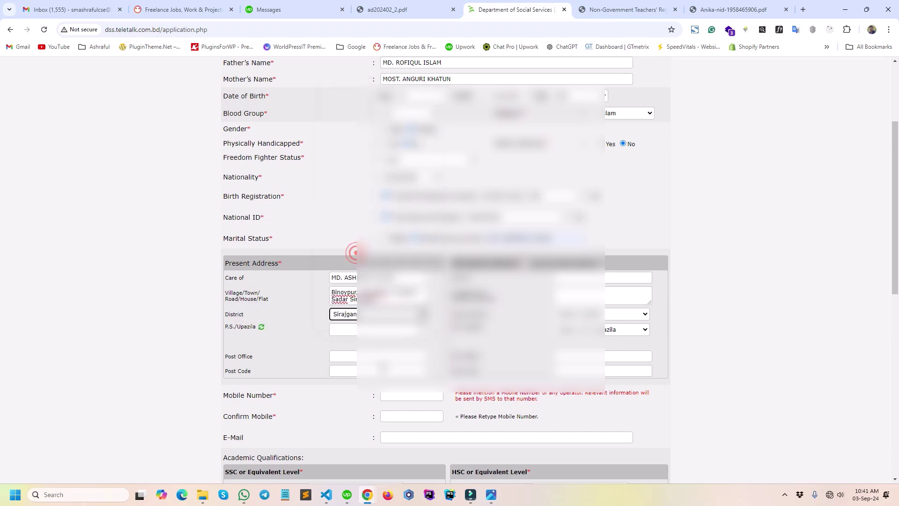
{"action": "left_click", "coordinate": [350, 332]}
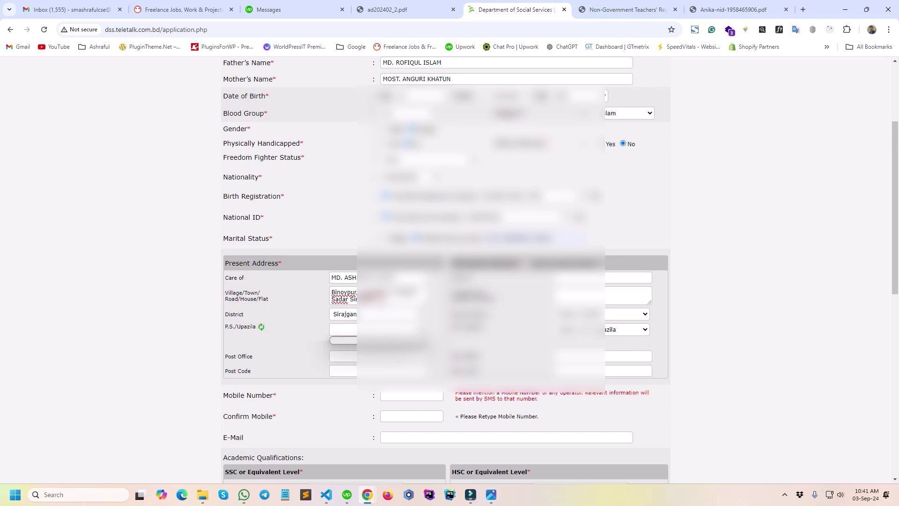
Delete the extra text and trailing comma from the Village line.
{"action": "left_click_drag", "start_coordinate": [359, 292], "coordinate": [382, 301]}
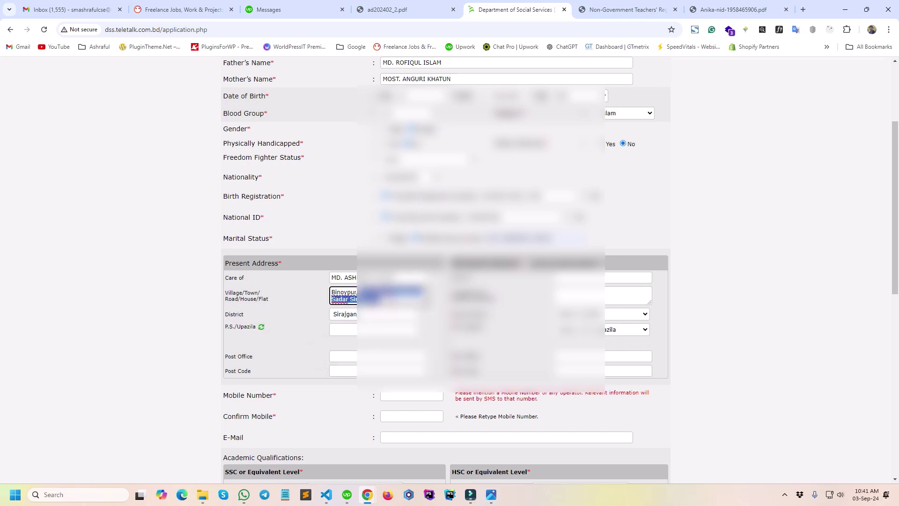
{"action": "key", "text": "BackSpace"}
{"action": "key", "text": "BackSpace"}
{"action": "left_click", "coordinate": [806, 341]}
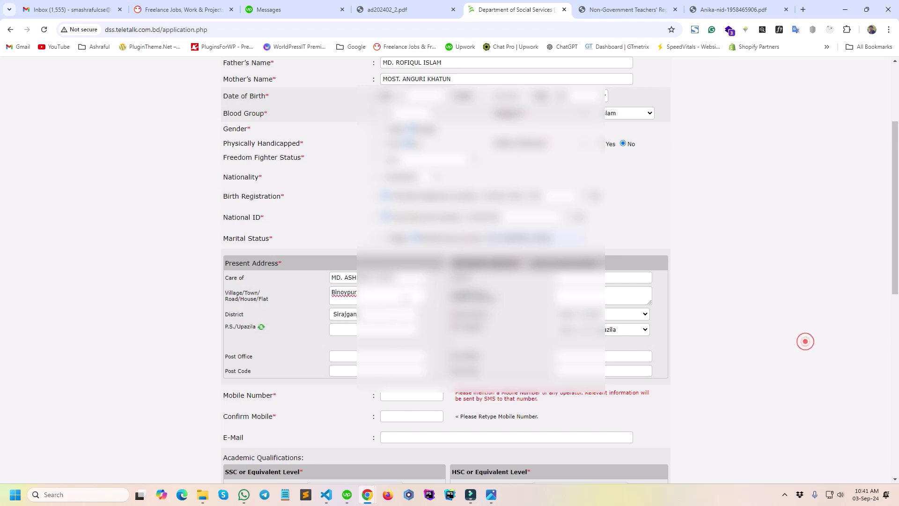
{"action": "left_click", "coordinate": [352, 330]}
{"action": "left_click", "coordinate": [353, 331]}
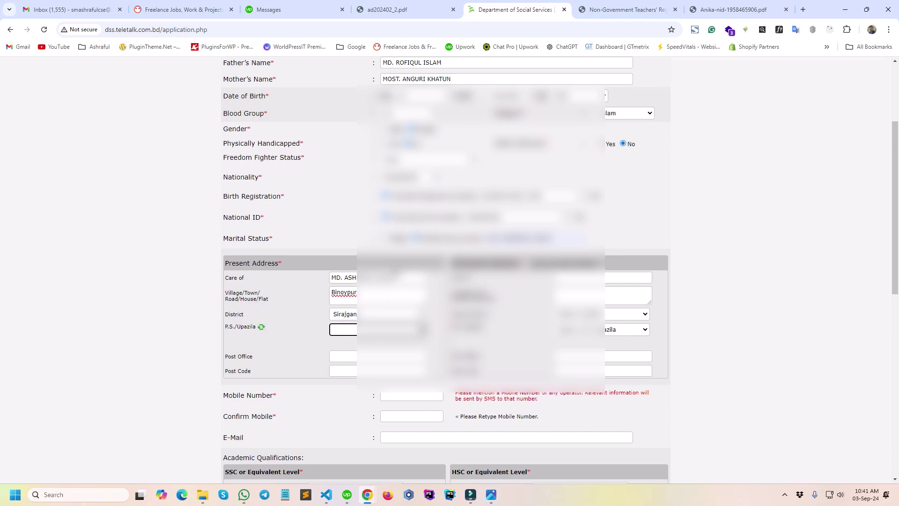
Replace the Care of text with the father's name copied from above.
{"action": "scroll", "coordinate": [445, 270], "scroll_direction": "up", "scroll_amount": 1}
{"action": "triple_click", "coordinate": [447, 106]}
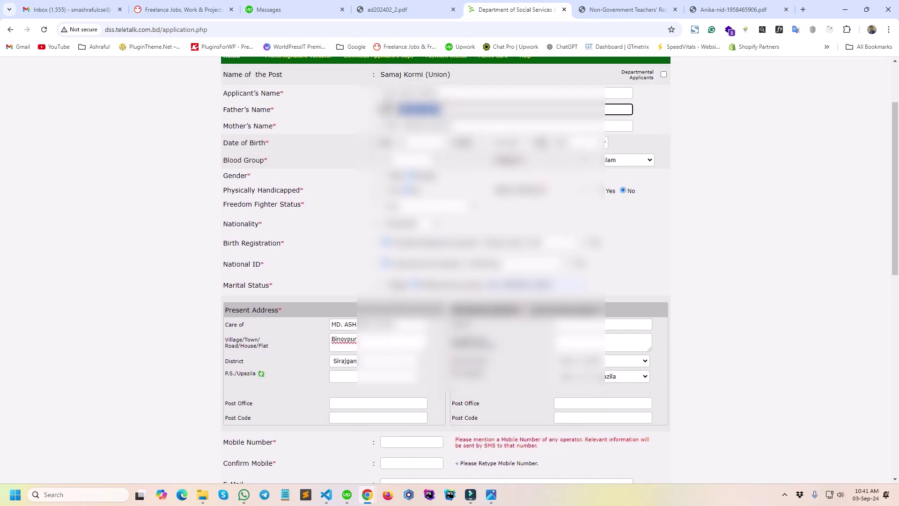
{"action": "left_click_drag", "start_coordinate": [393, 325], "coordinate": [315, 326]}
{"action": "key", "text": "ctrl+v"}
{"action": "left_click", "coordinate": [816, 317]}
{"action": "scroll", "coordinate": [815, 318], "scroll_direction": "down", "scroll_amount": 1}
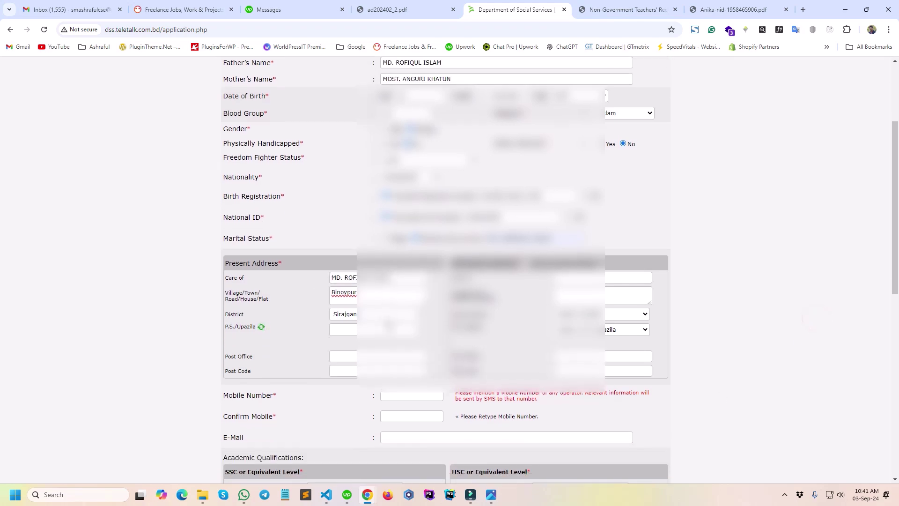
{"action": "left_click", "coordinate": [345, 330]}
Move past the upazila and post office fields and apply a saved autofill entry to the contact fields.
{"action": "left_click", "coordinate": [351, 360]}
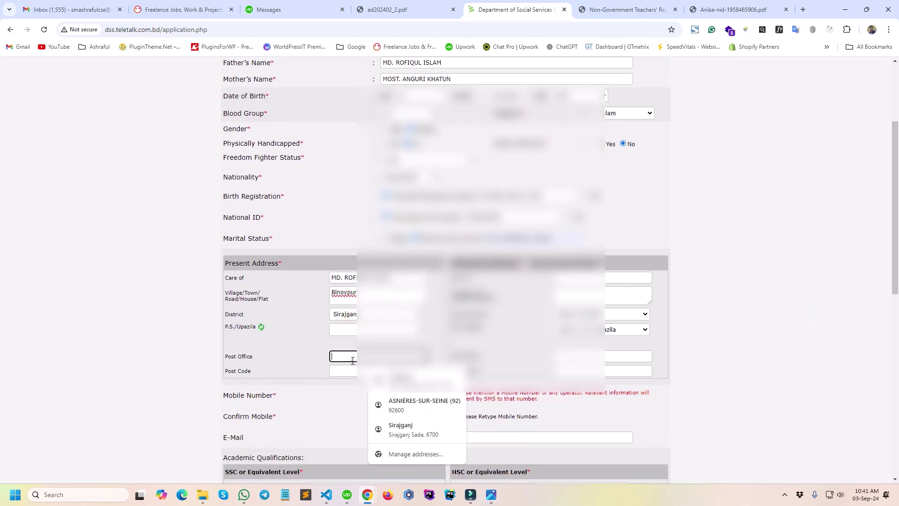
{"action": "left_click", "coordinate": [350, 330]}
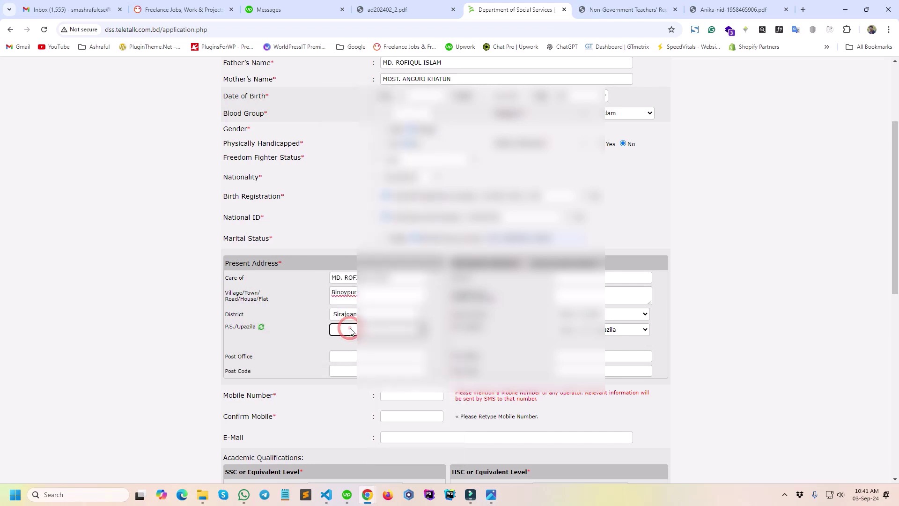
{"action": "left_click", "coordinate": [755, 285]}
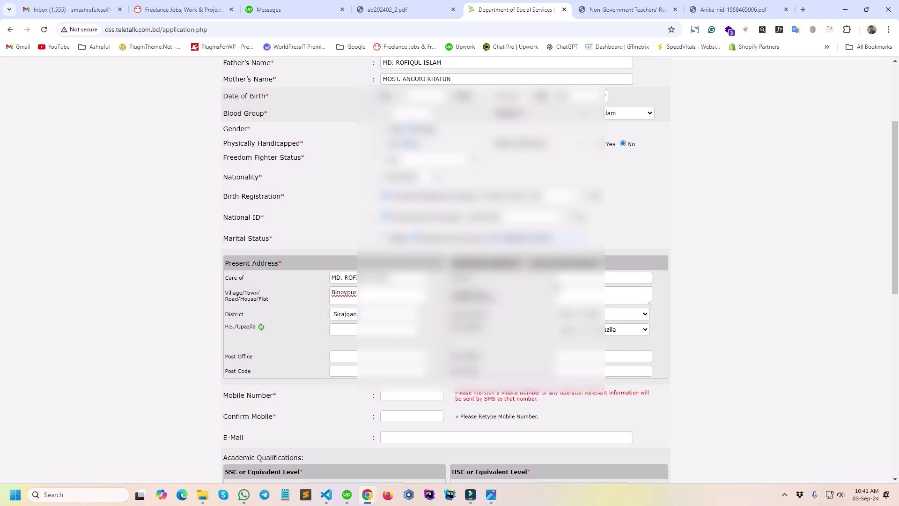
{"action": "scroll", "coordinate": [552, 276], "scroll_direction": "down", "scroll_amount": 2}
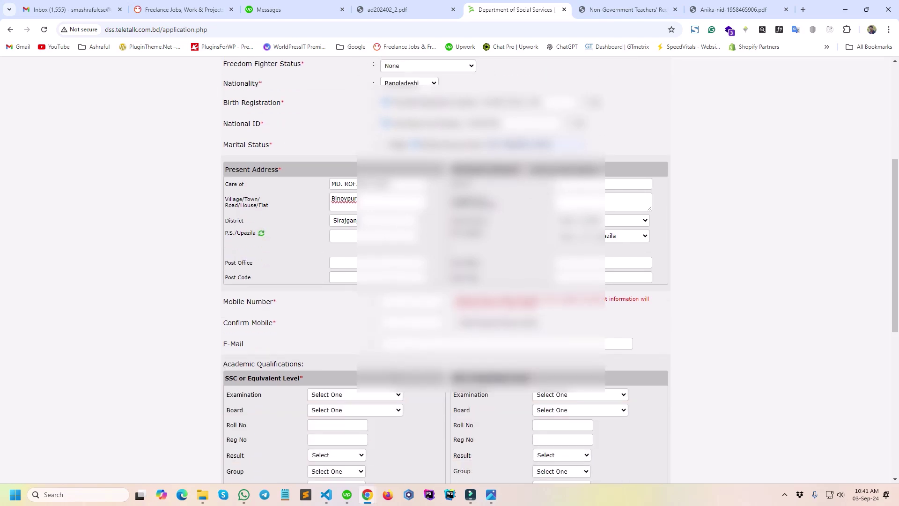
{"action": "scroll", "coordinate": [553, 277], "scroll_direction": "up", "scroll_amount": 1}
{"action": "left_click", "coordinate": [398, 390]}
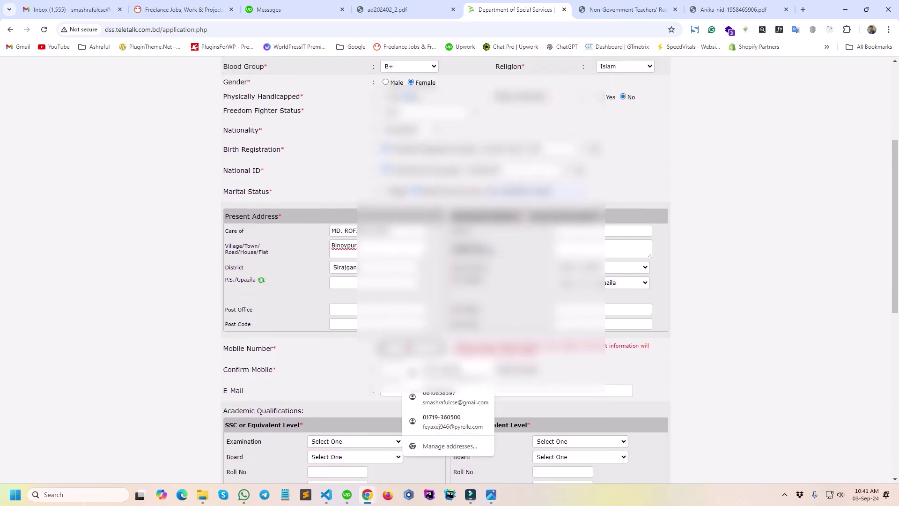
{"action": "left_click", "coordinate": [445, 398]}
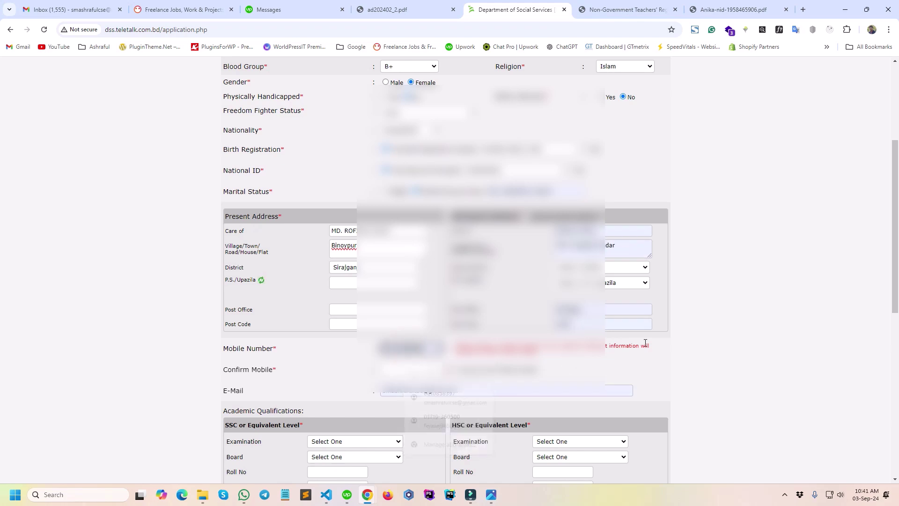
Clear the autofilled Care of, village and stray text from the permanent address fields.
{"action": "triple_click", "coordinate": [621, 231]}
{"action": "key", "text": "BackSpace"}
{"action": "triple_click", "coordinate": [622, 245]}
{"action": "key", "text": "BackSpace"}
{"action": "triple_click", "coordinate": [586, 308]}
{"action": "key", "text": "BackSpace"}
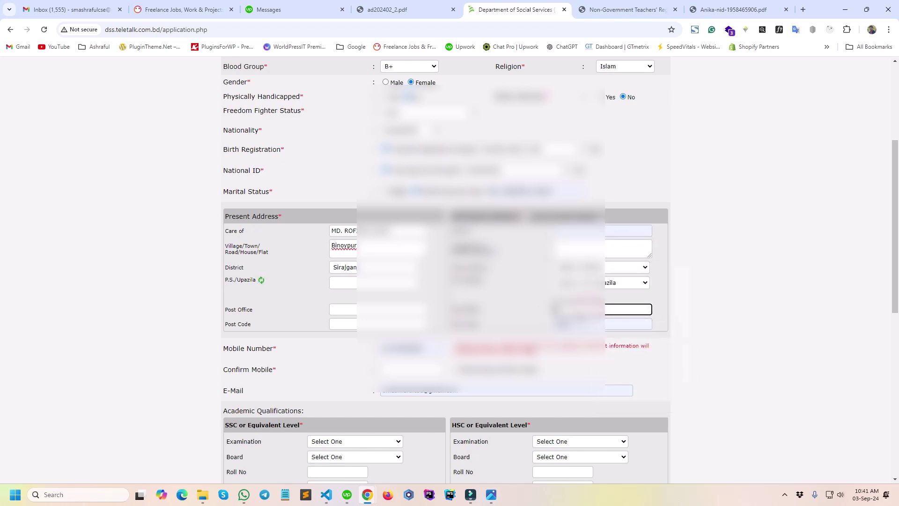
{"action": "left_click", "coordinate": [773, 269]}
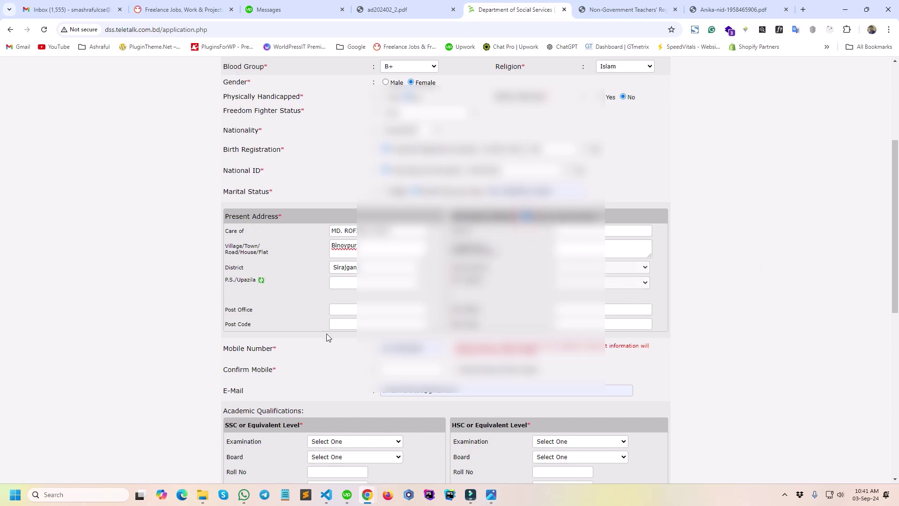
Check the Mobile and Confirm Mobile number entries.
{"action": "scroll", "coordinate": [333, 353], "scroll_direction": "down", "scroll_amount": 1}
{"action": "double_click", "coordinate": [428, 301]}
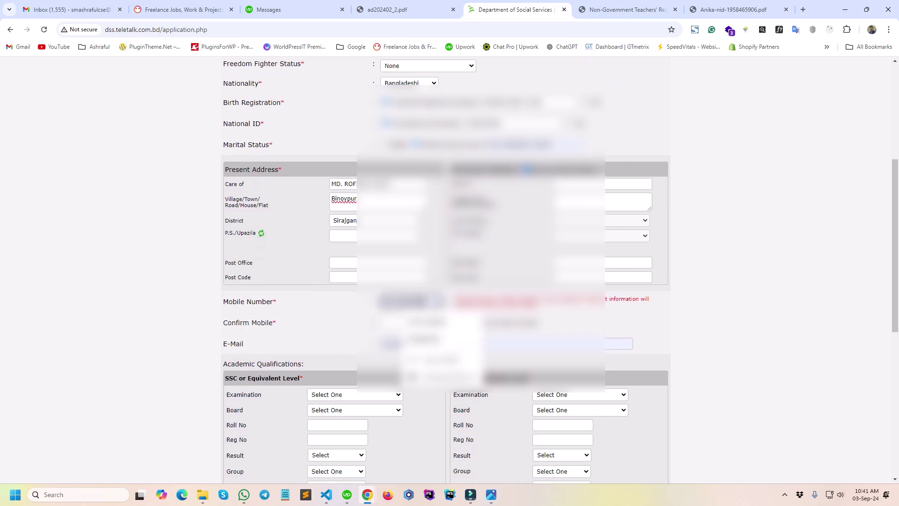
{"action": "left_click", "coordinate": [395, 323]}
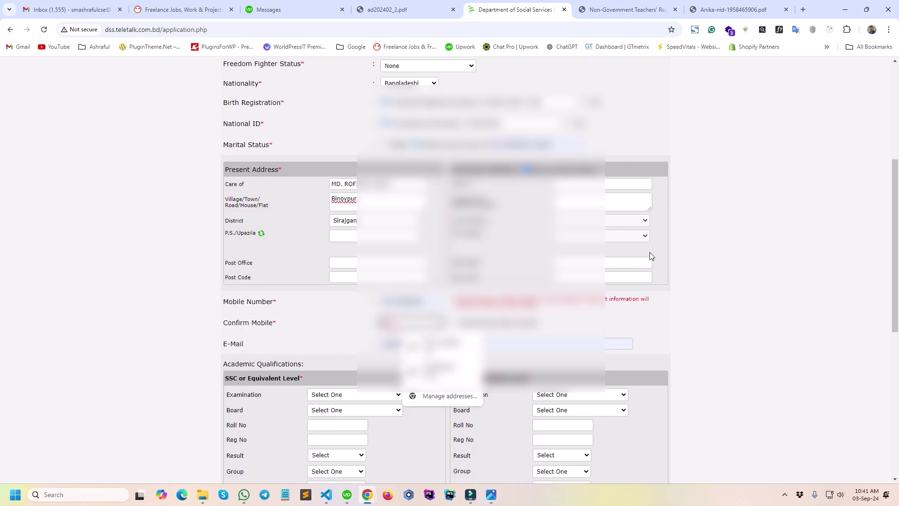
{"action": "left_click", "coordinate": [741, 289]}
Choose S.S.C as the examination and Rajshahi as the board, then switch to the NTRCA admit PDF.
{"action": "scroll", "coordinate": [740, 289], "scroll_direction": "down", "scroll_amount": 2}
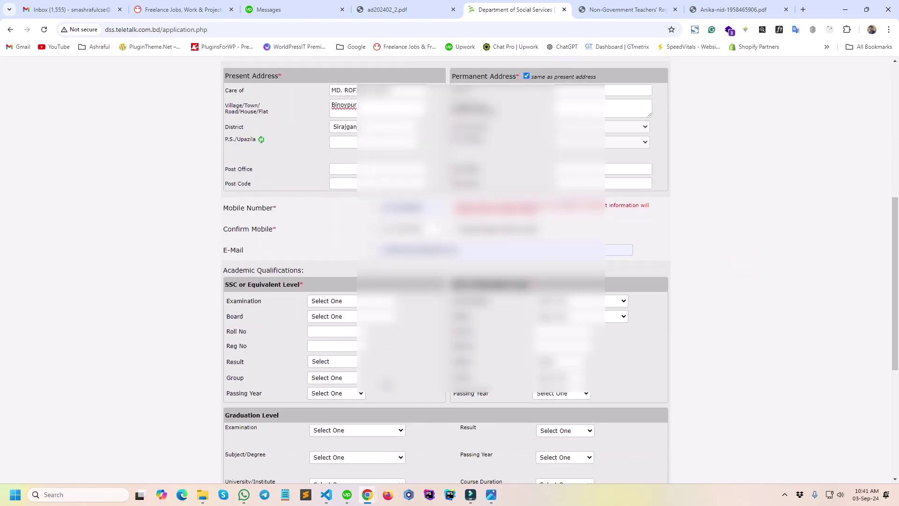
{"action": "scroll", "coordinate": [386, 385], "scroll_direction": "down", "scroll_amount": 1}
{"action": "scroll", "coordinate": [386, 385], "scroll_direction": "up", "scroll_amount": 2}
{"action": "scroll", "coordinate": [401, 383], "scroll_direction": "down", "scroll_amount": 1}
{"action": "scroll", "coordinate": [406, 372], "scroll_direction": "down", "scroll_amount": 1}
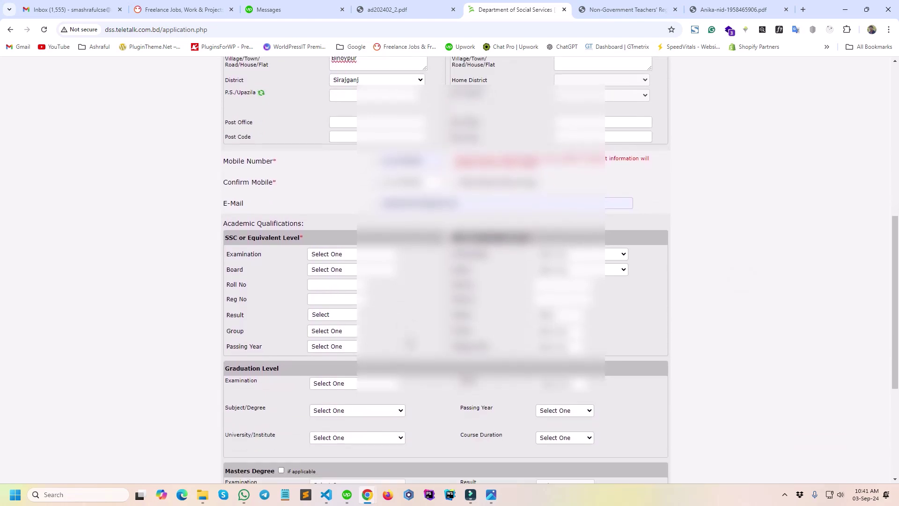
{"action": "left_click", "coordinate": [346, 255]}
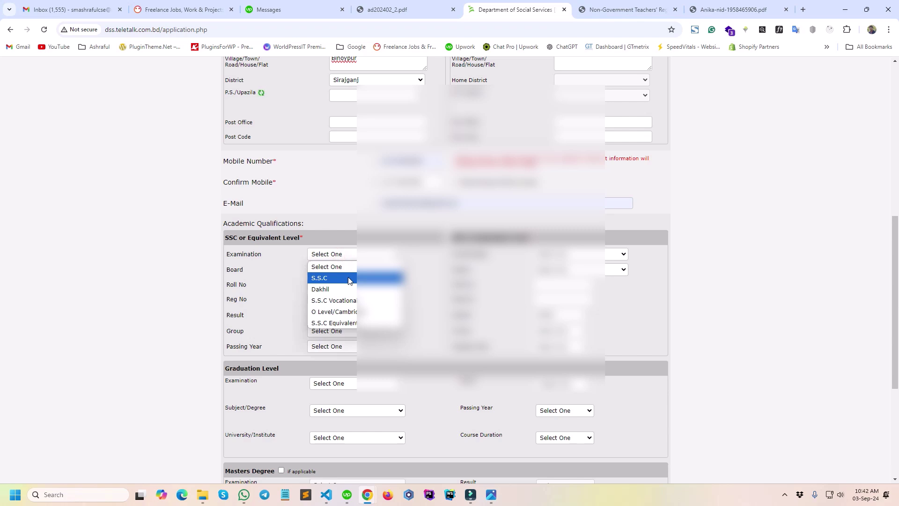
{"action": "left_click", "coordinate": [349, 280]}
{"action": "left_click", "coordinate": [322, 268]}
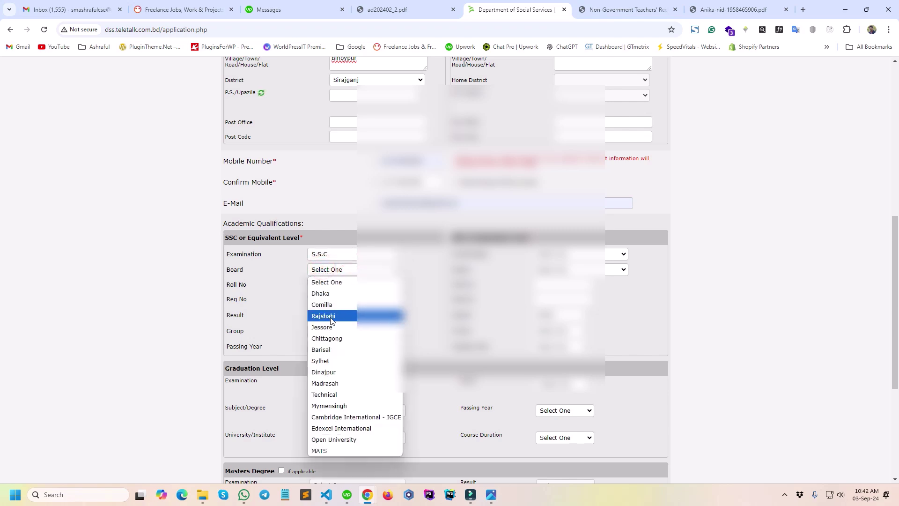
{"action": "left_click", "coordinate": [331, 317]}
{"action": "left_click", "coordinate": [317, 291]}
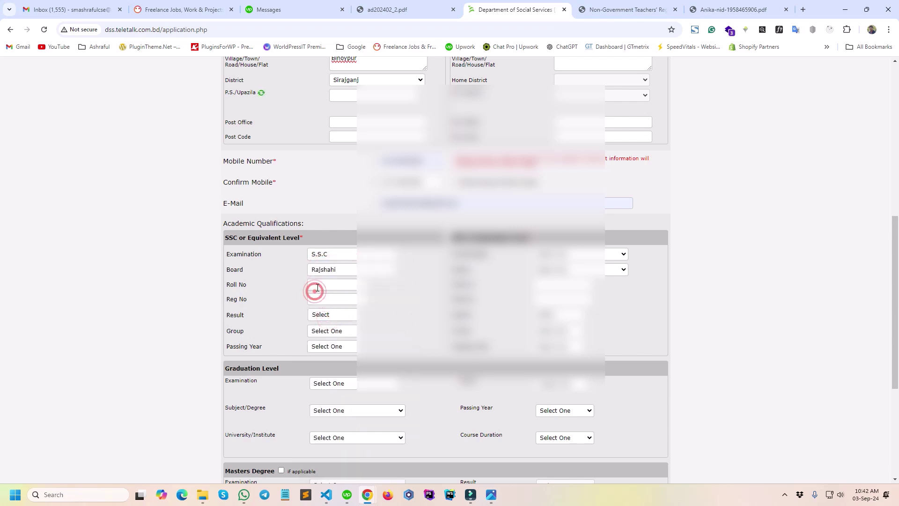
{"action": "left_click", "coordinate": [622, 8]}
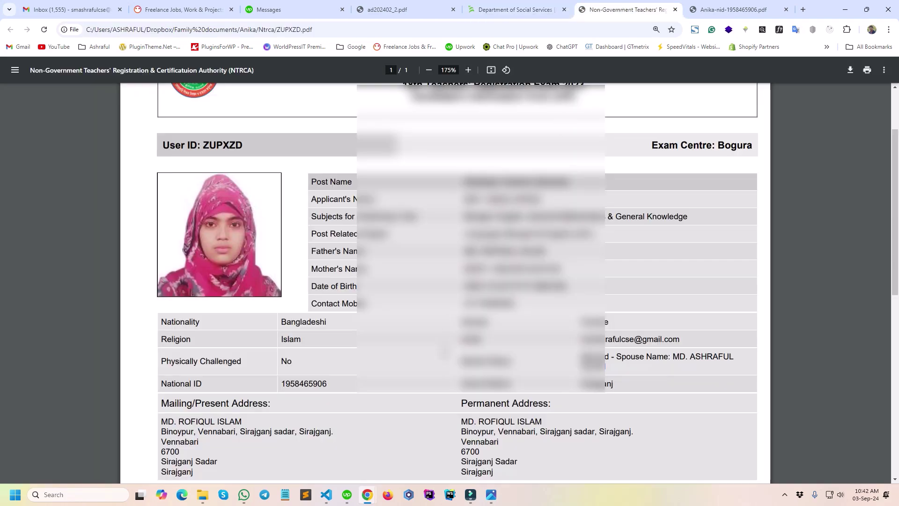
{"action": "scroll", "coordinate": [445, 351], "scroll_direction": "down", "scroll_amount": 7}
{"action": "scroll", "coordinate": [445, 351], "scroll_direction": "up", "scroll_amount": 2}
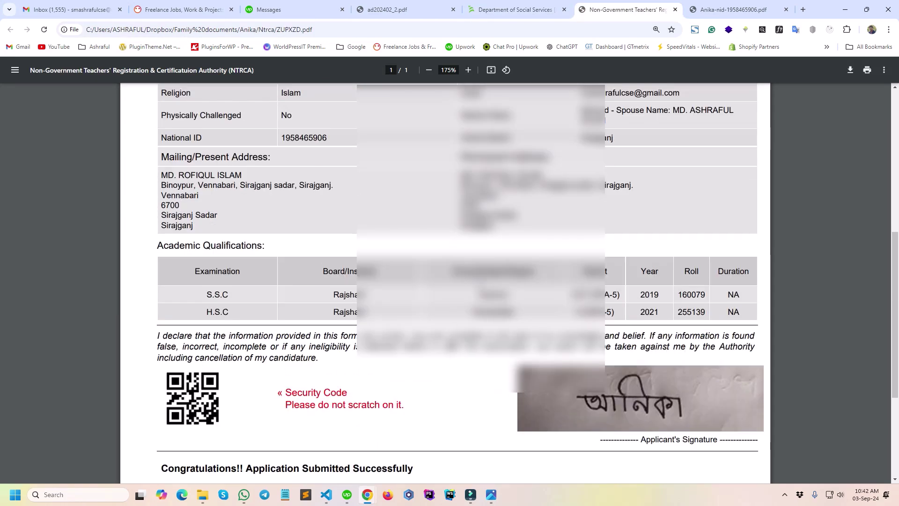
{"action": "scroll", "coordinate": [679, 281], "scroll_direction": "down", "scroll_amount": 1}
{"action": "scroll", "coordinate": [689, 281], "scroll_direction": "up", "scroll_amount": 1}
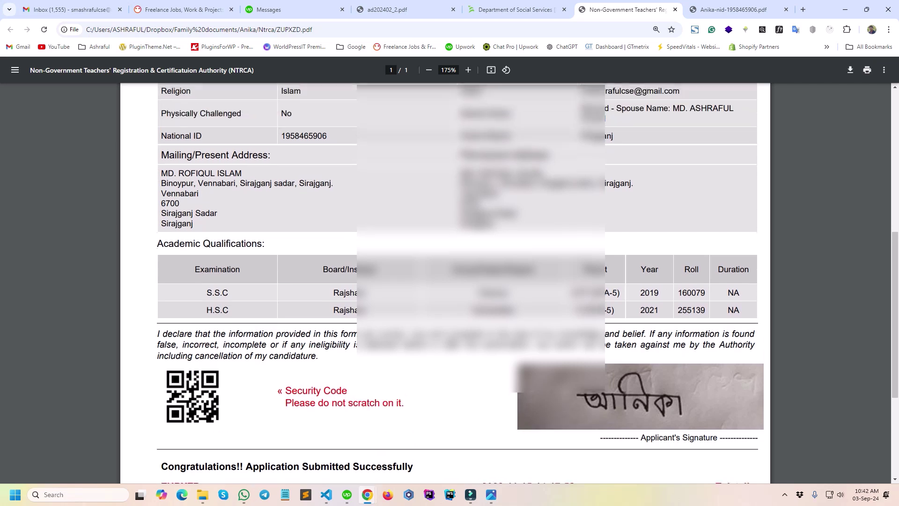
{"action": "double_click", "coordinate": [689, 295]}
{"action": "key", "text": "ctrl+c"}
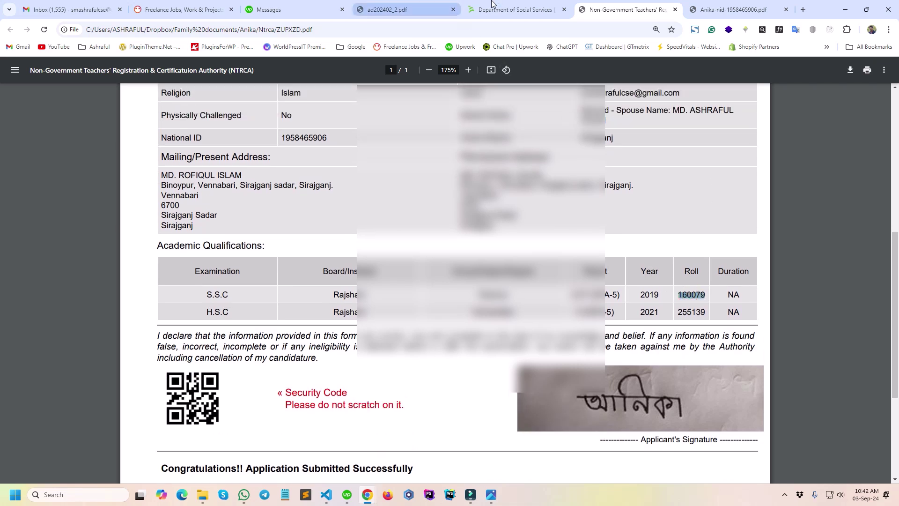
{"action": "left_click", "coordinate": [515, 10]}
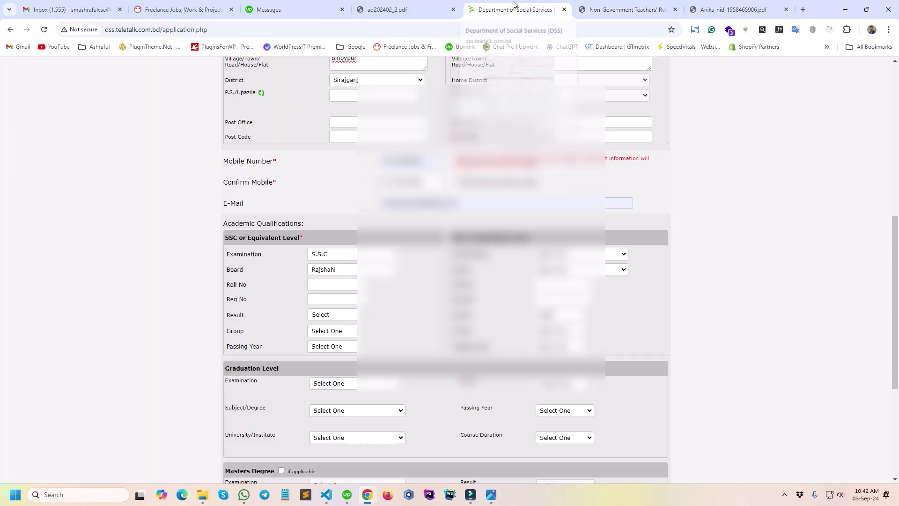
{"action": "left_click", "coordinate": [318, 288]}
{"action": "key", "text": "ctrl+v"}
{"action": "left_click", "coordinate": [424, 294]}
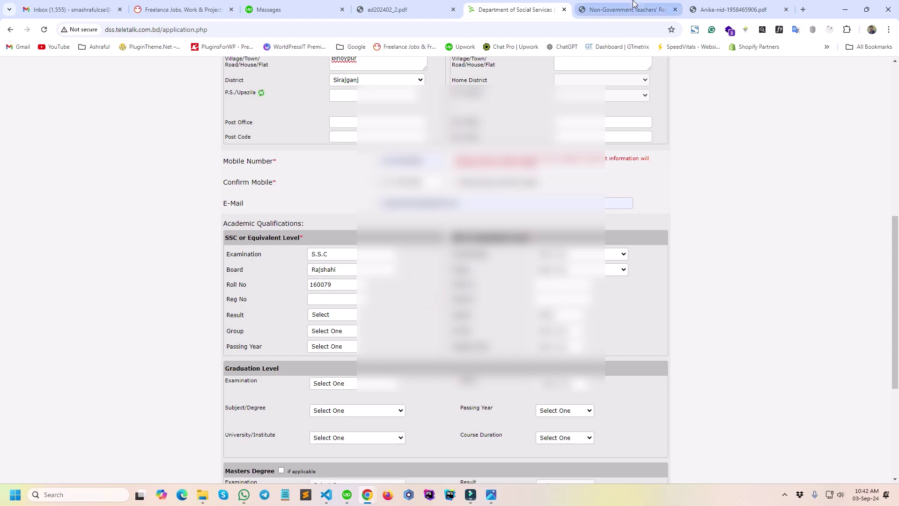
{"action": "left_click", "coordinate": [630, 8]}
{"action": "left_click", "coordinate": [520, 9]}
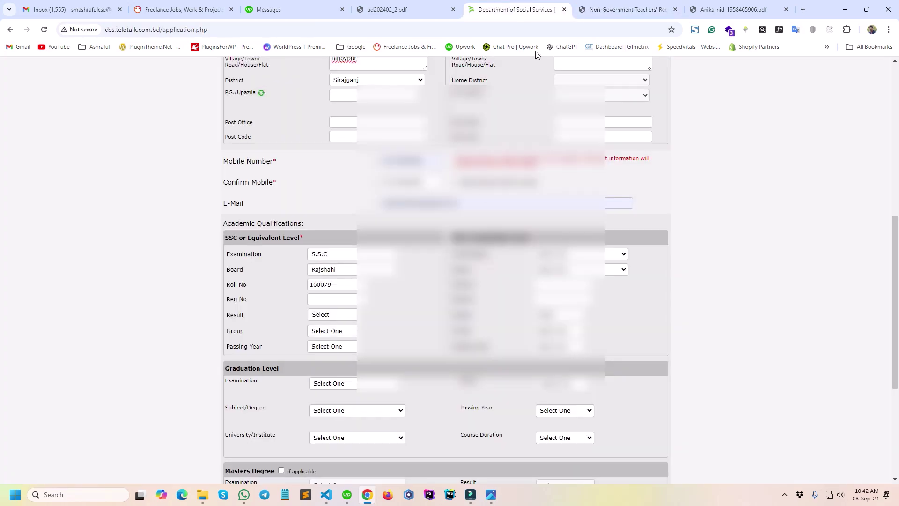
{"action": "left_click", "coordinate": [413, 288]}
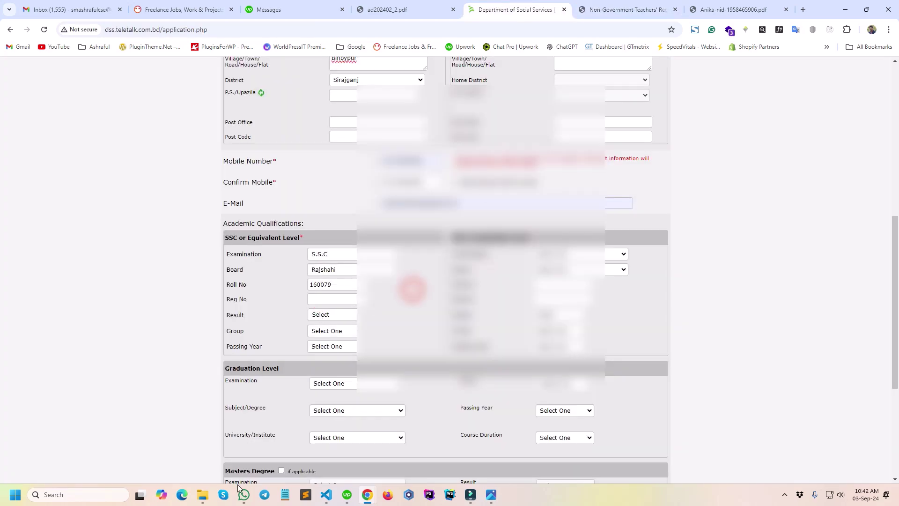
{"action": "mouse_move", "coordinate": [199, 498]}
{"action": "left_click", "coordinate": [200, 468]}
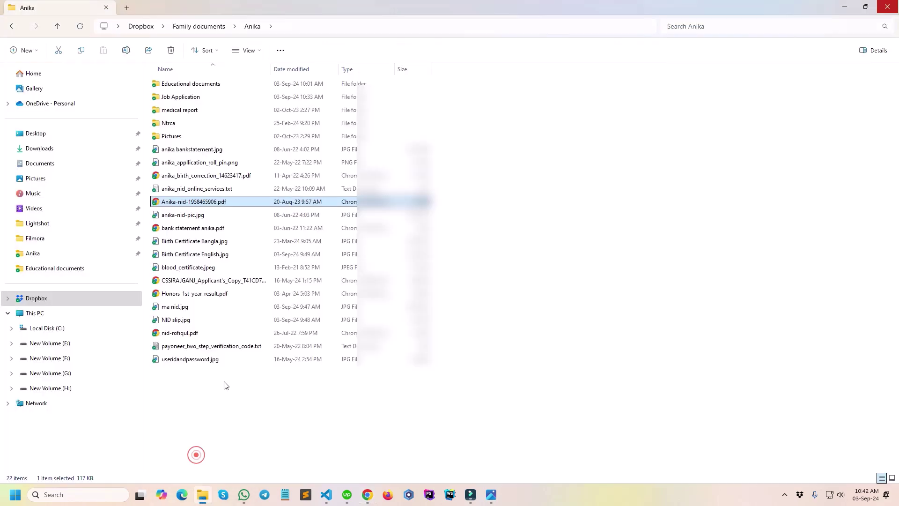
Open the Educational documents folder and view then close HSC admit.jpg.
{"action": "left_click", "coordinate": [187, 86]}
{"action": "double_click", "coordinate": [187, 85]}
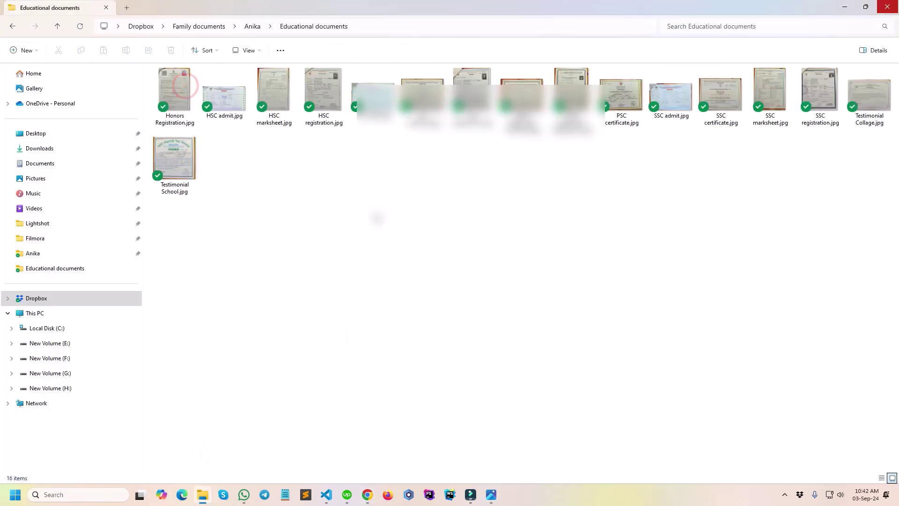
{"action": "left_click", "coordinate": [215, 105]}
{"action": "double_click", "coordinate": [216, 105]}
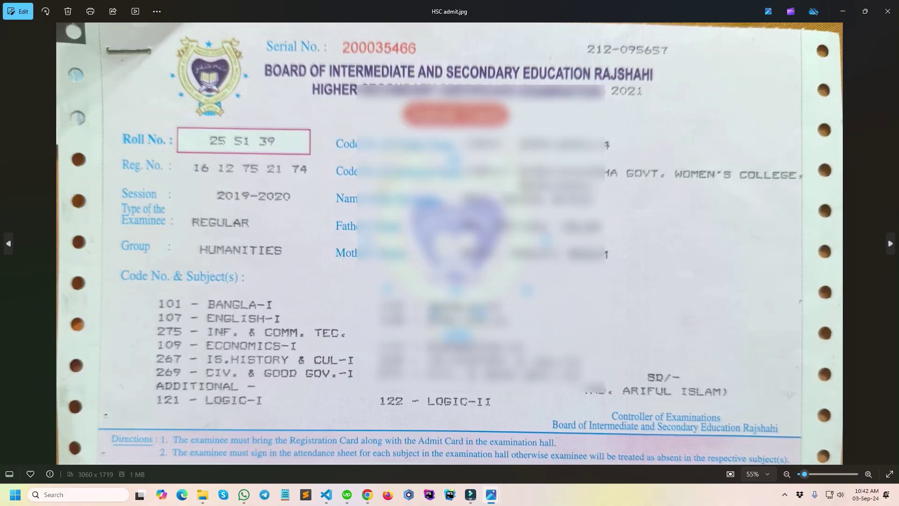
{"action": "left_click", "coordinate": [888, 11]}
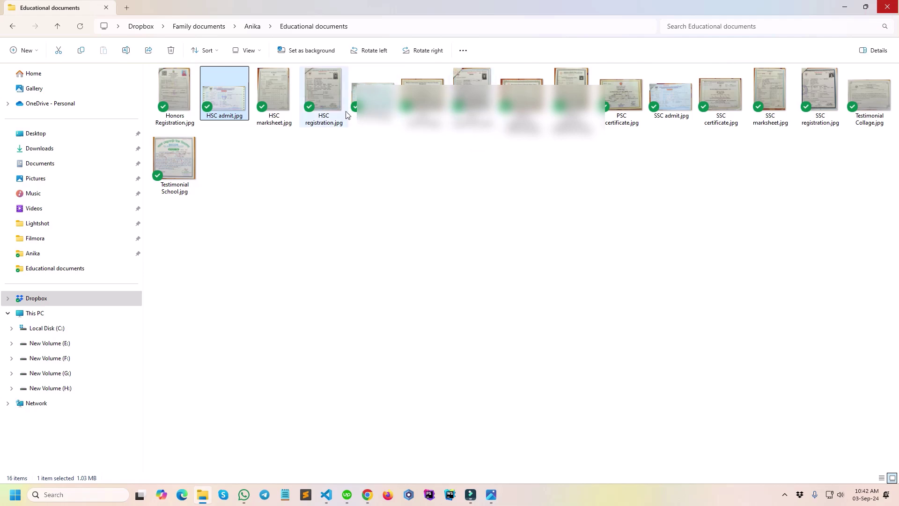
Open JSC admit.jpg and zoom in, then return to the application form.
{"action": "double_click", "coordinate": [375, 100]}
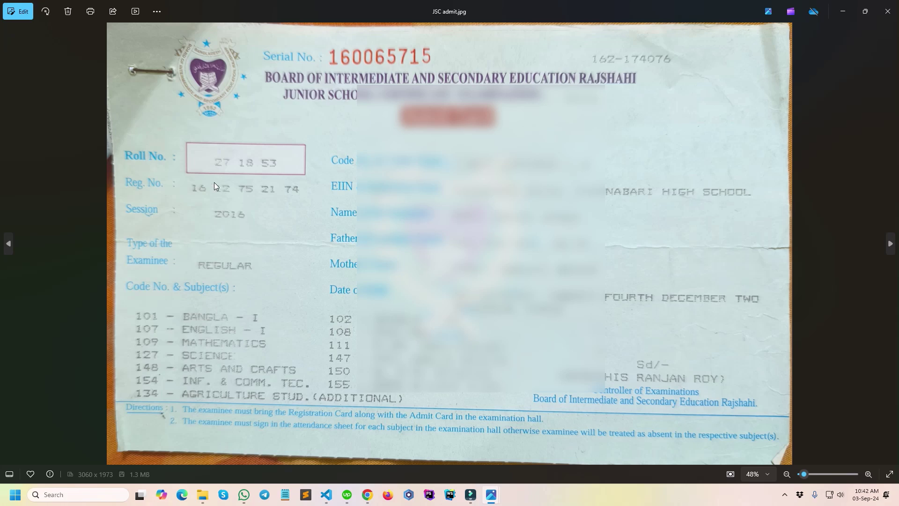
{"action": "scroll", "coordinate": [222, 220], "scroll_direction": "up", "scroll_amount": 5}
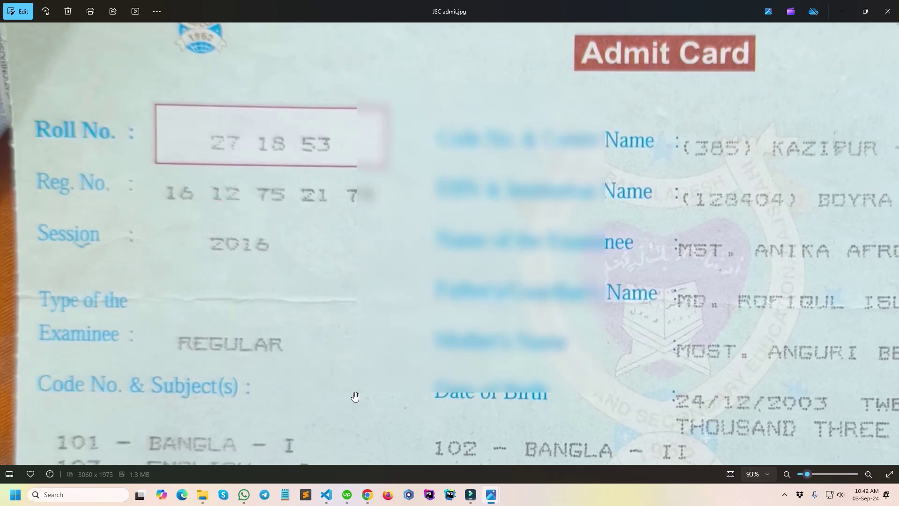
{"action": "mouse_move", "coordinate": [368, 495]}
{"action": "left_click", "coordinate": [327, 448]}
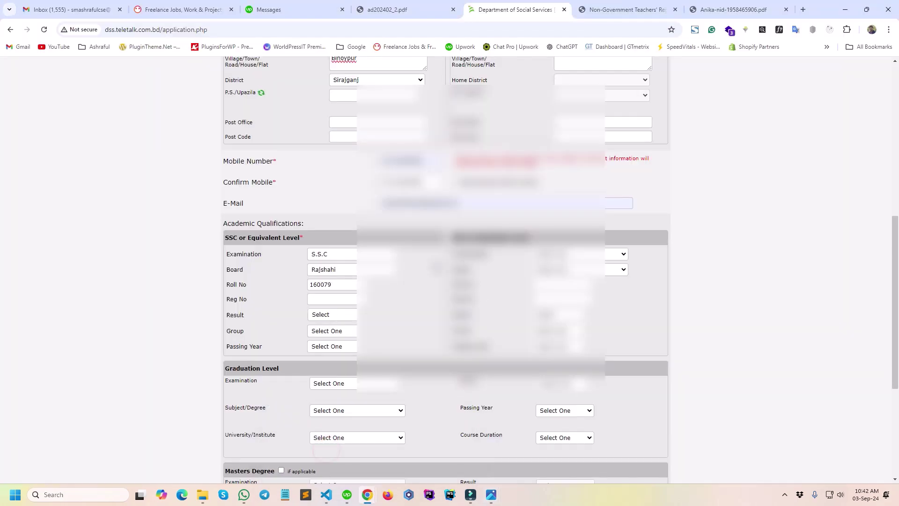
Enter '1' as the start of the SSC Reg No, then switch to the Educational documents folder.
{"action": "left_click", "coordinate": [328, 302]}
{"action": "type", "text": "1612"}
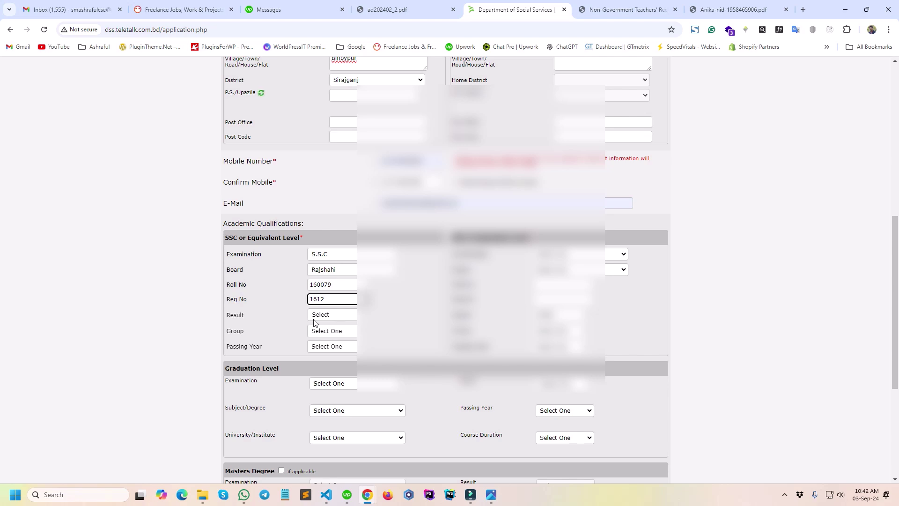
{"action": "mouse_move", "coordinate": [203, 495]}
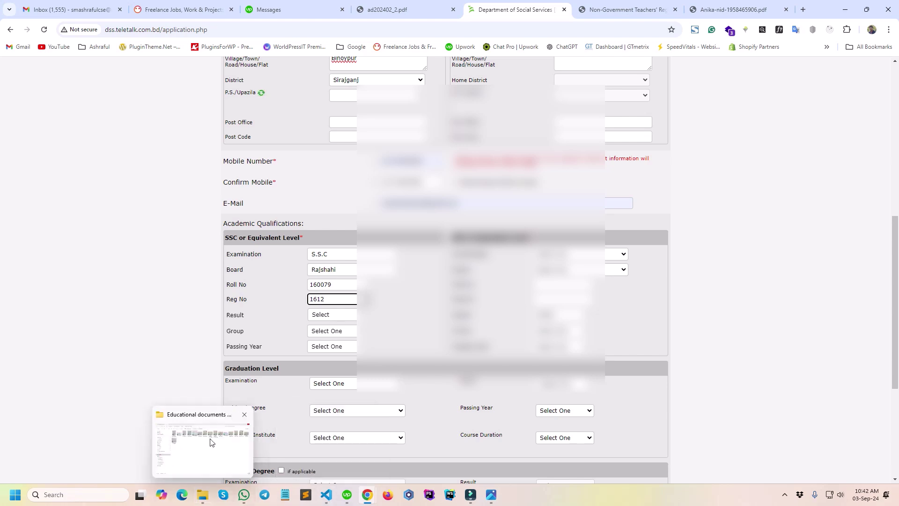
{"action": "left_click", "coordinate": [210, 443]}
Close the JSC admit card image and return to the Educational documents folder.
{"action": "mouse_move", "coordinate": [493, 496]}
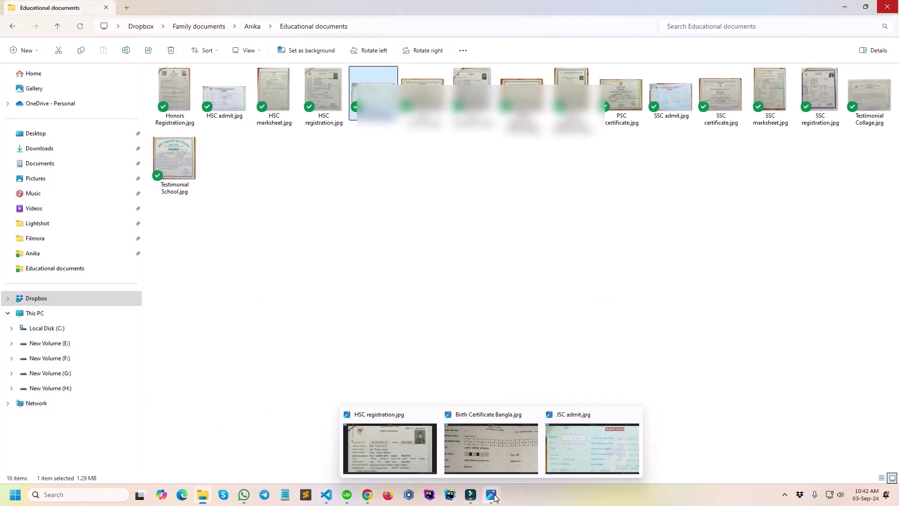
{"action": "left_click", "coordinate": [567, 456]}
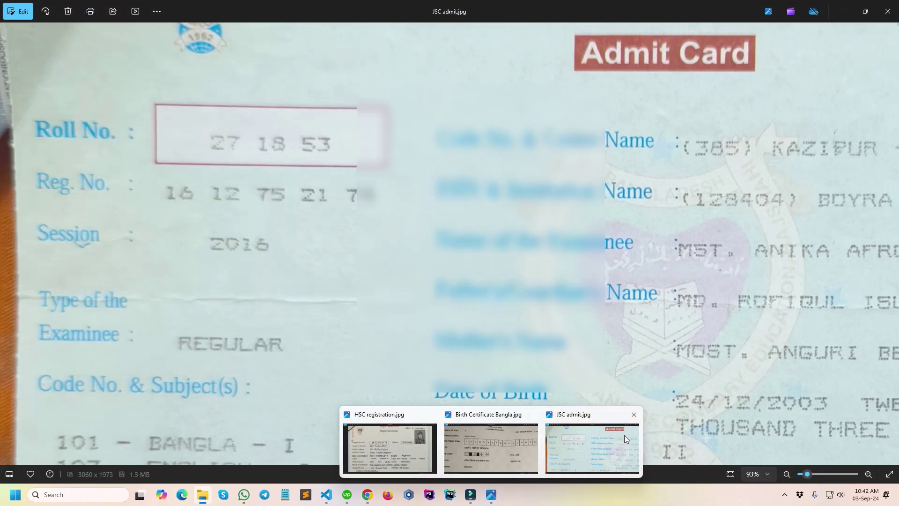
{"action": "left_click", "coordinate": [634, 414]}
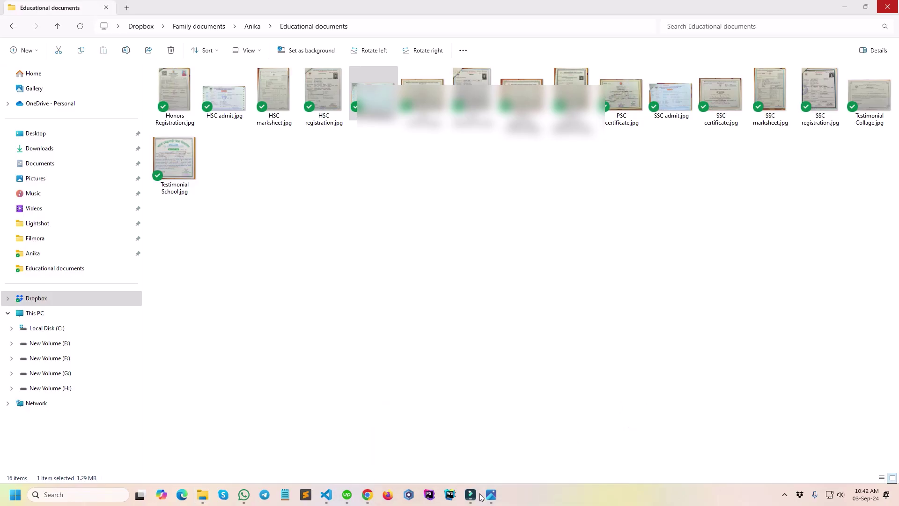
{"action": "mouse_move", "coordinate": [202, 496]}
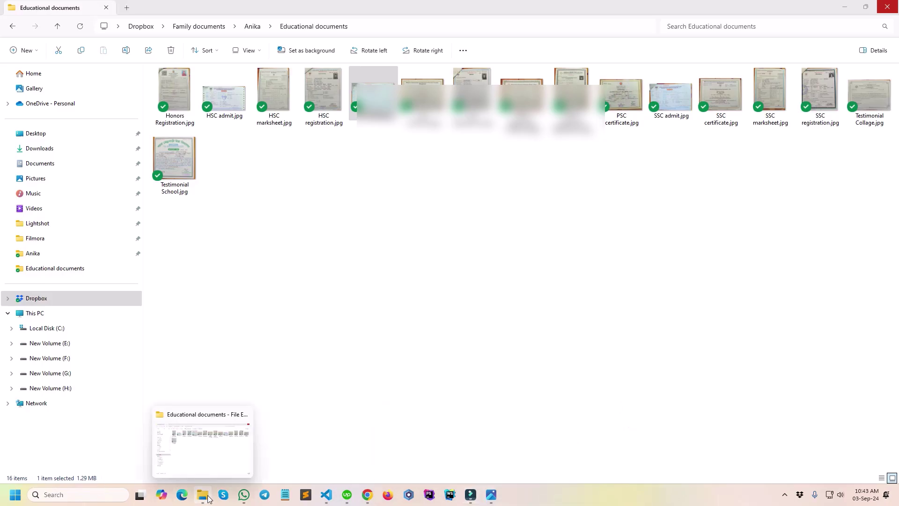
{"action": "left_click", "coordinate": [200, 449]}
{"action": "left_click", "coordinate": [411, 202]}
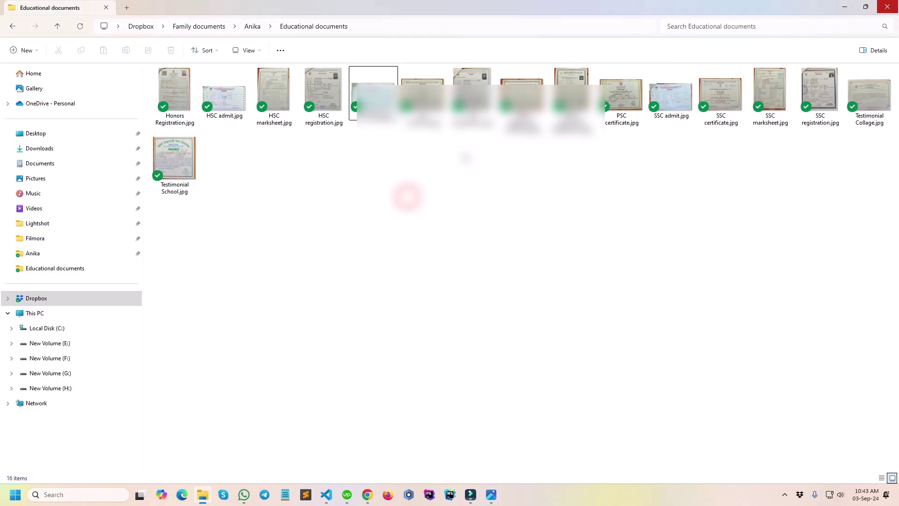
Open SSC admit.jpg and zoom in on its registration number.
{"action": "double_click", "coordinate": [667, 100]}
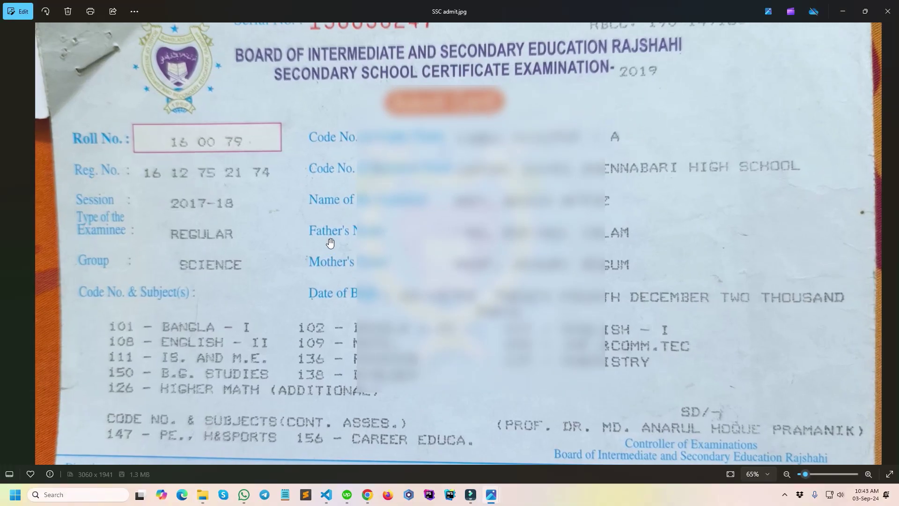
{"action": "double_click", "coordinate": [273, 213]}
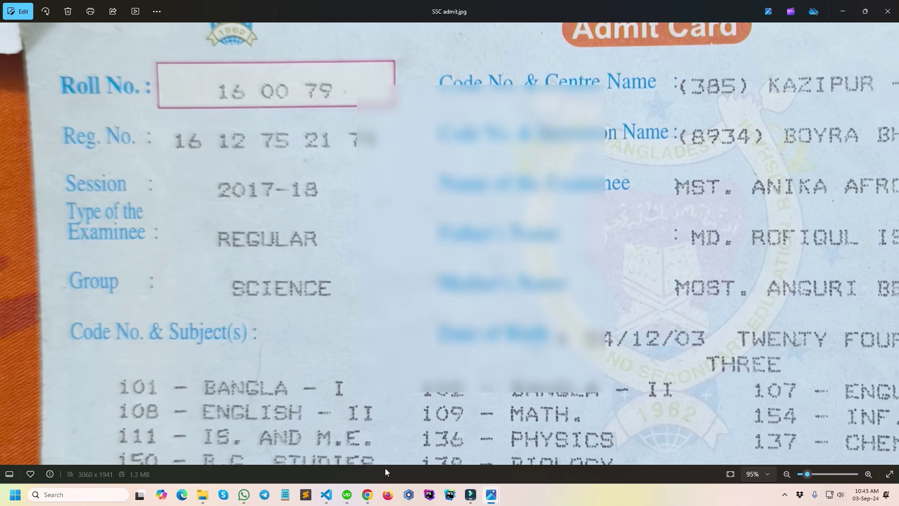
{"action": "mouse_move", "coordinate": [367, 494]}
{"action": "left_click", "coordinate": [320, 422]}
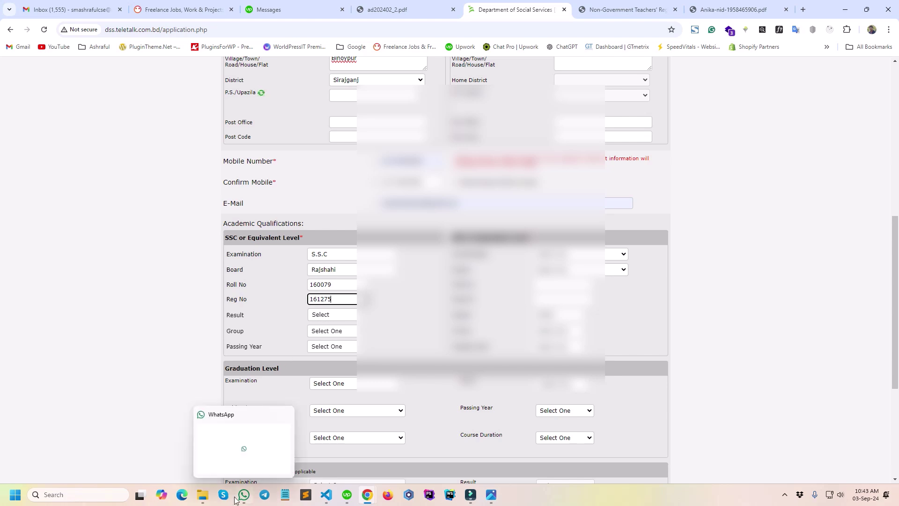
Complete the SSC Reg No using the SSC admit card's registration number.
{"action": "mouse_move", "coordinate": [204, 494]}
{"action": "left_click", "coordinate": [204, 437]}
{"action": "left_click", "coordinate": [491, 495]}
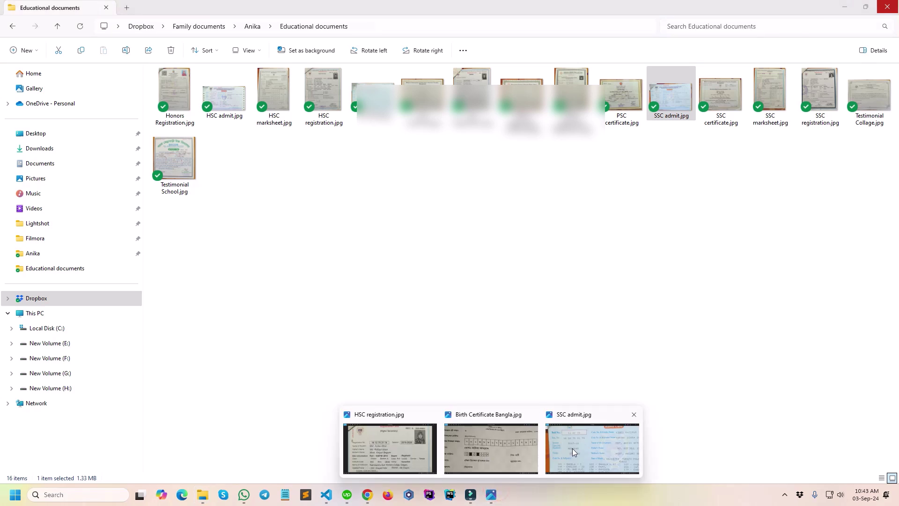
{"action": "left_click", "coordinate": [572, 449]}
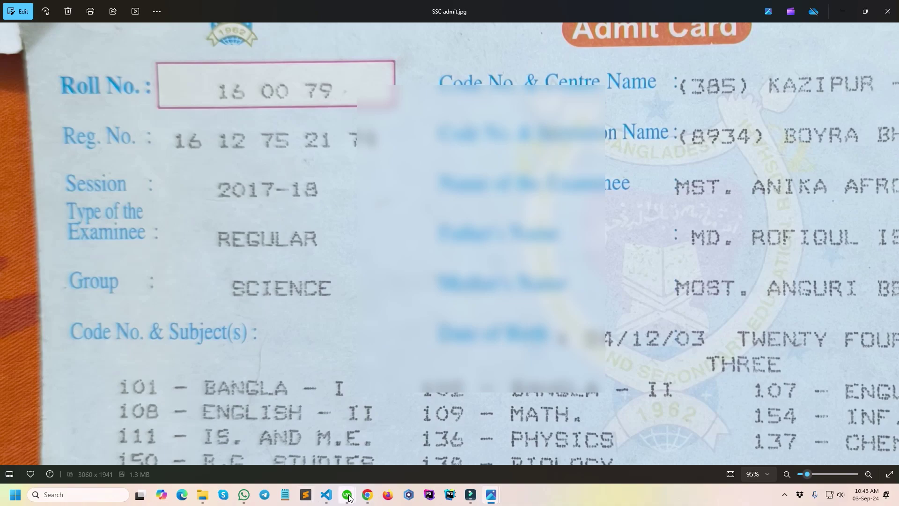
{"action": "mouse_move", "coordinate": [367, 495]}
{"action": "left_click", "coordinate": [302, 454]}
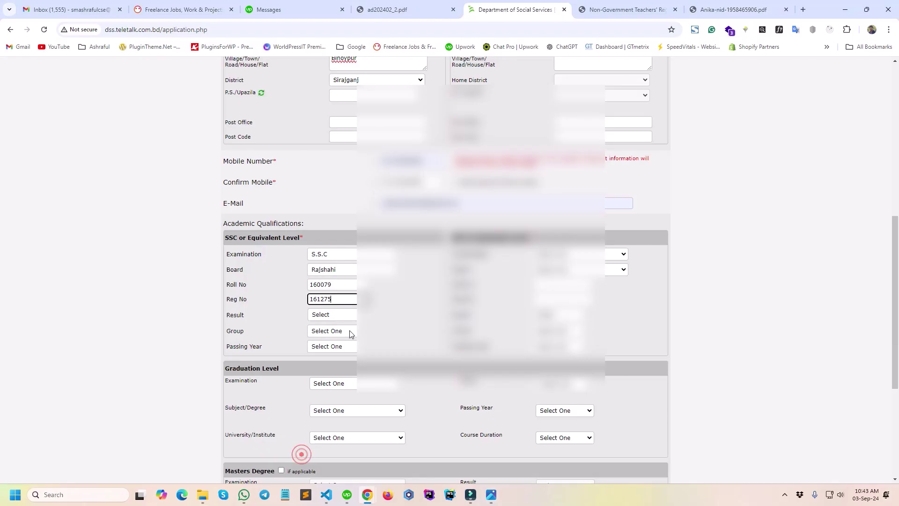
{"action": "left_click", "coordinate": [347, 299]}
{"action": "left_click", "coordinate": [406, 310]}
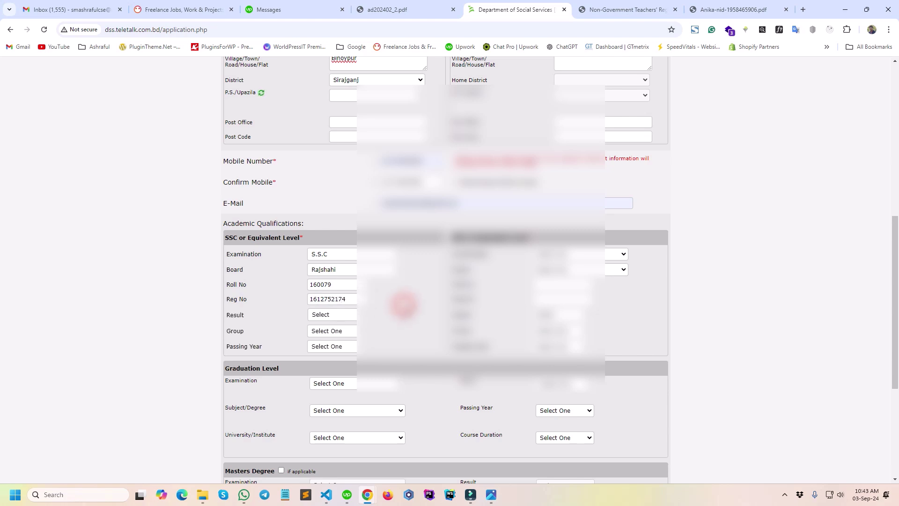
Recheck the Reg No against the SSC admit card image, then return to the form.
{"action": "mouse_move", "coordinate": [500, 496]}
{"action": "left_click", "coordinate": [592, 447]}
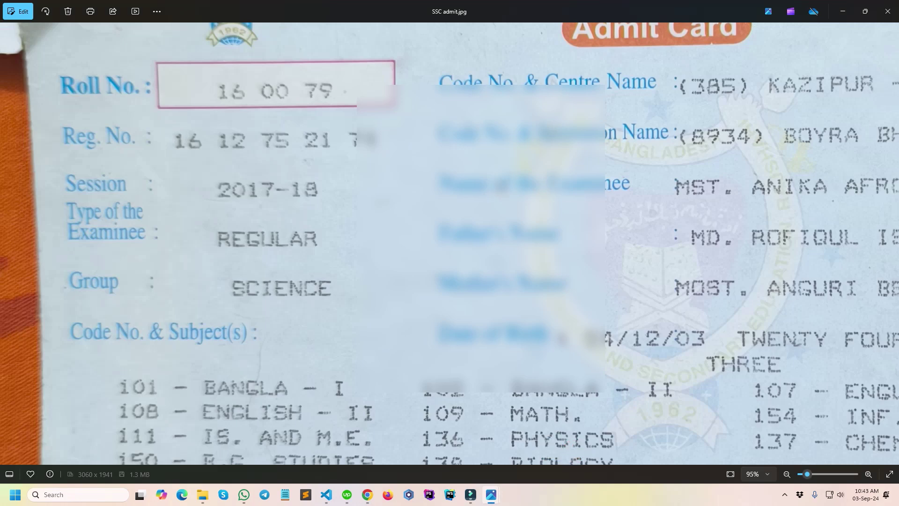
{"action": "scroll", "coordinate": [500, 184], "scroll_direction": "down", "scroll_amount": 5}
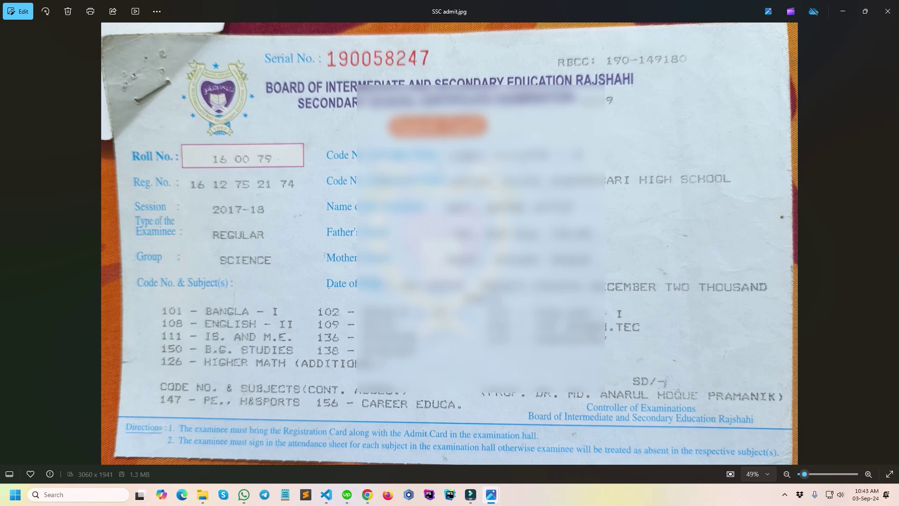
{"action": "mouse_move", "coordinate": [367, 495]}
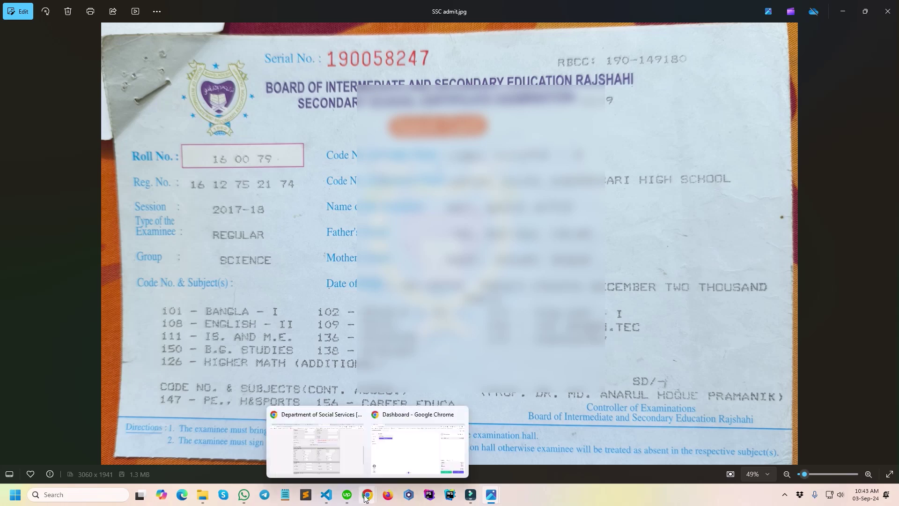
{"action": "left_click", "coordinate": [336, 442]}
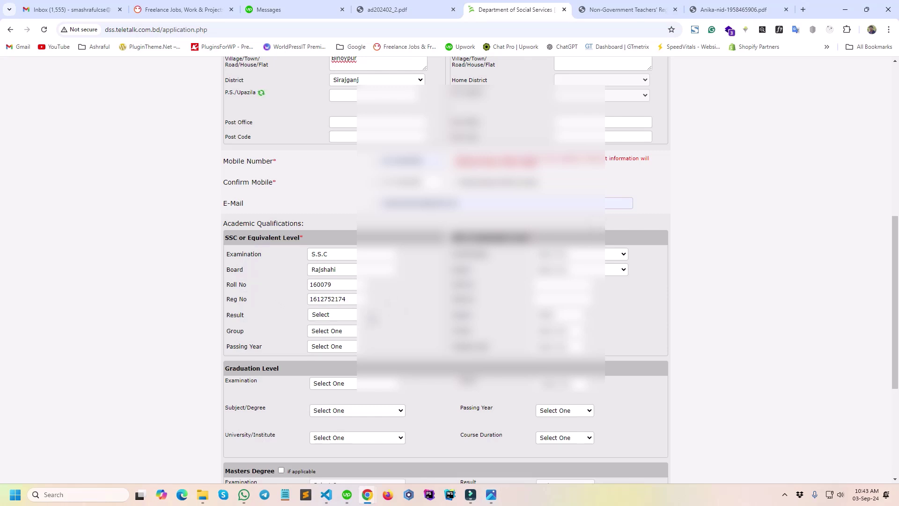
Set the SSC result type to GPA(out of 5) and enter the GPA value.
{"action": "left_click", "coordinate": [329, 314]}
{"action": "left_click", "coordinate": [335, 381]}
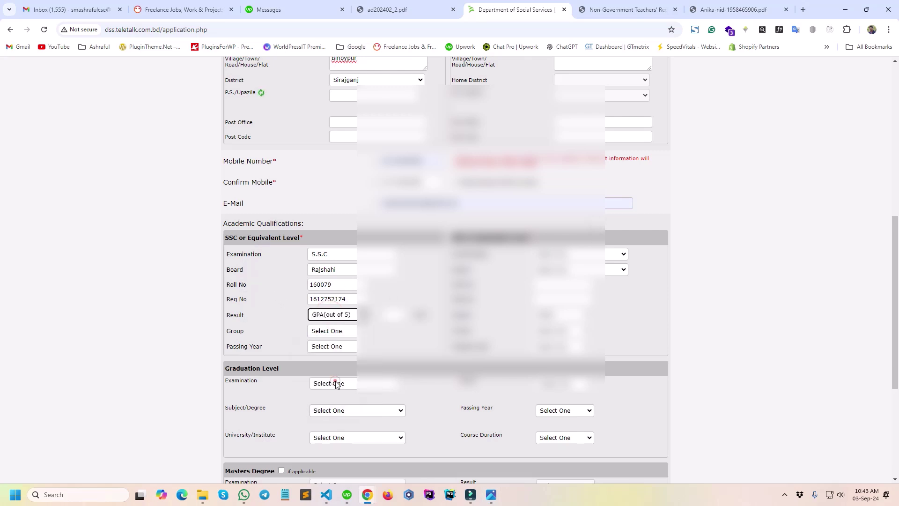
{"action": "left_click", "coordinate": [393, 314]}
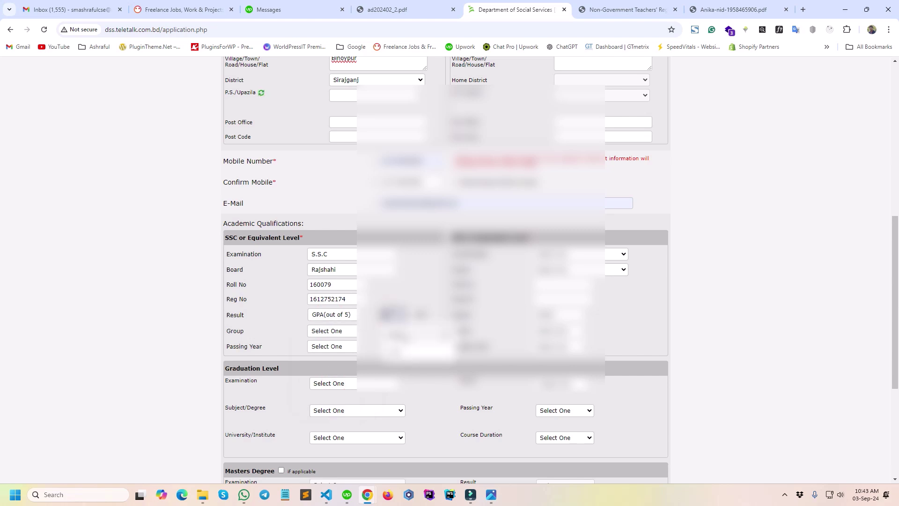
{"action": "left_click", "coordinate": [421, 288]}
Set the SSC group to Science and the passing year to 2019.
{"action": "left_click", "coordinate": [323, 330]}
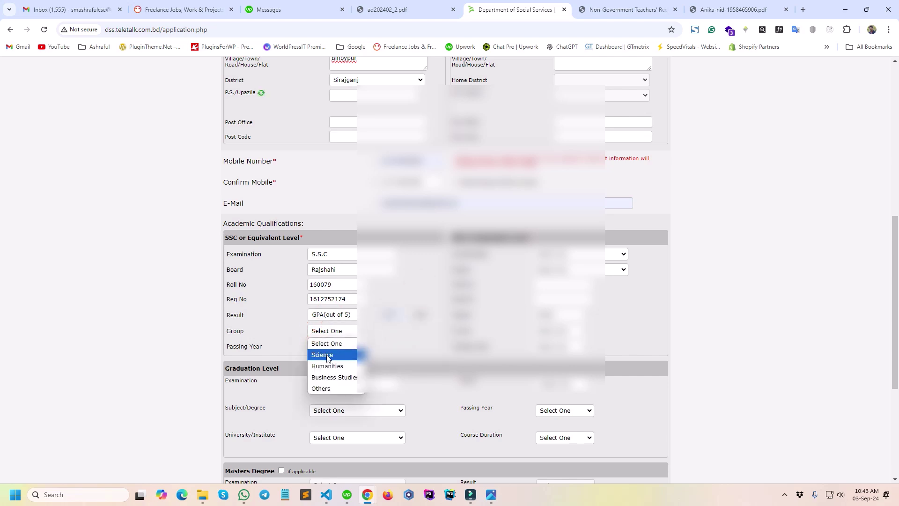
{"action": "left_click", "coordinate": [326, 355]}
{"action": "left_click", "coordinate": [322, 346]}
{"action": "scroll", "coordinate": [331, 291], "scroll_direction": "down", "scroll_amount": 5}
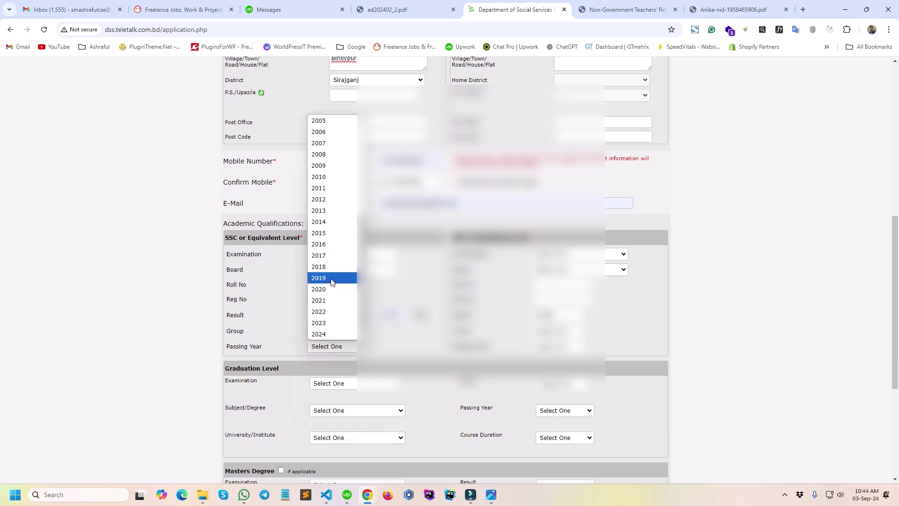
{"action": "left_click", "coordinate": [345, 278]}
{"action": "left_click", "coordinate": [390, 346]}
Choose the second qualification's examination and board.
{"action": "left_click", "coordinate": [564, 253]}
{"action": "left_click", "coordinate": [556, 276]}
{"action": "left_click", "coordinate": [558, 271]}
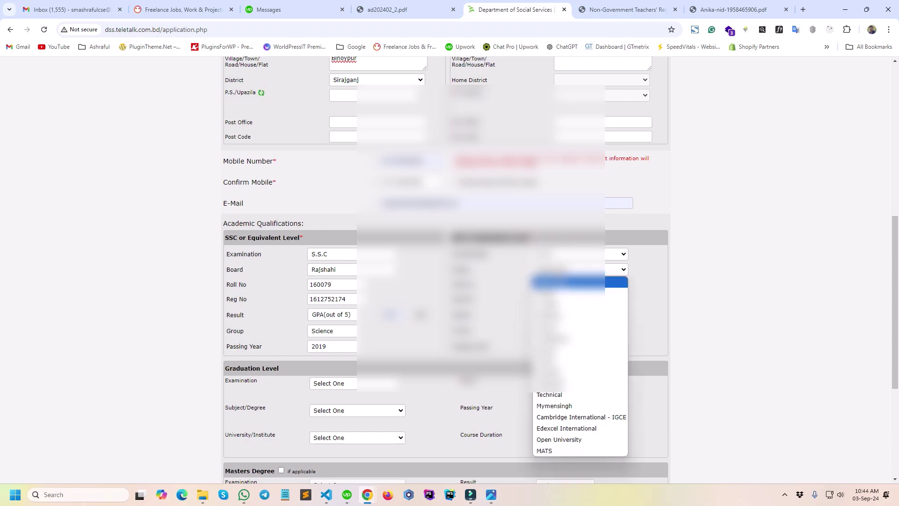
{"action": "left_click", "coordinate": [562, 315]}
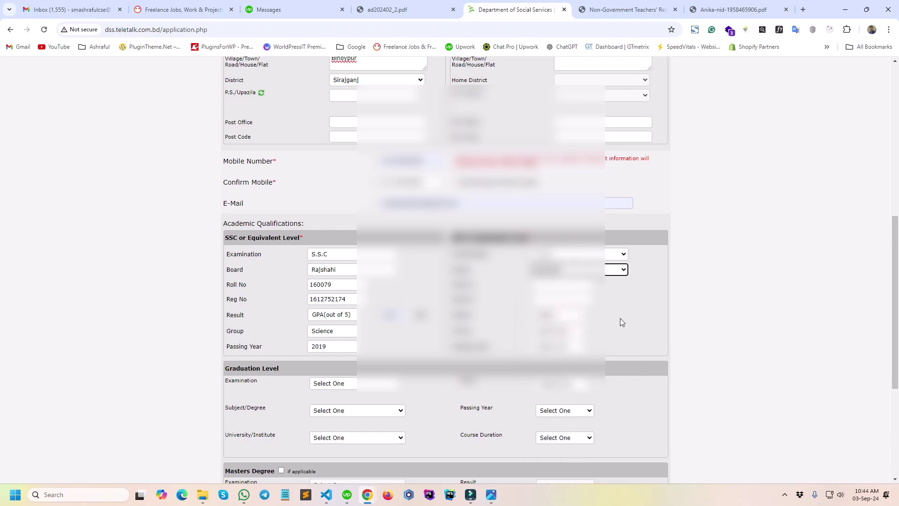
{"action": "mouse_move", "coordinate": [206, 495]}
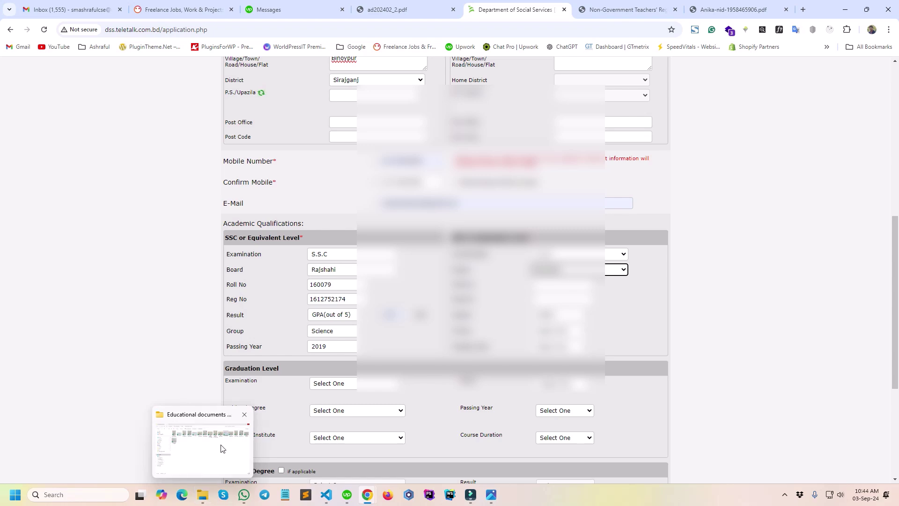
{"action": "left_click", "coordinate": [220, 444]}
Check HSC admit.jpg in Photos for the Humanities group and 2019–2020 session.
{"action": "left_click", "coordinate": [224, 101]}
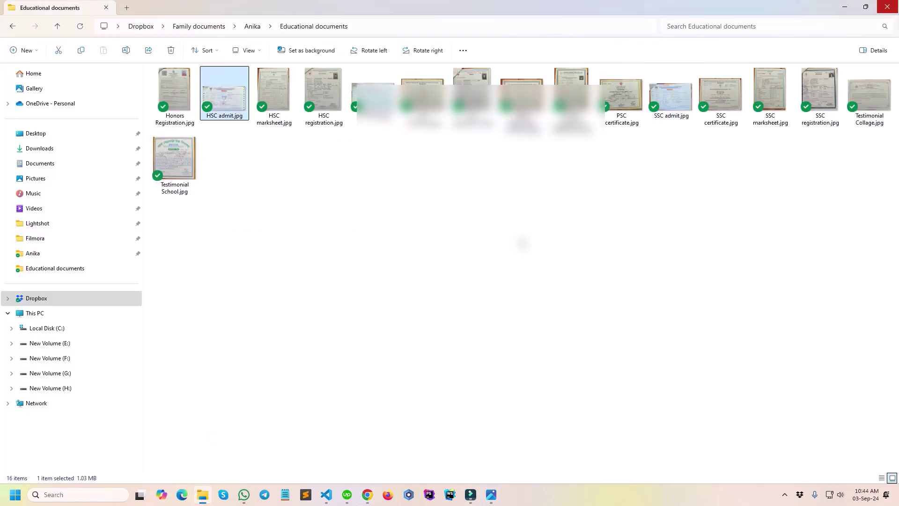
{"action": "double_click", "coordinate": [223, 103]}
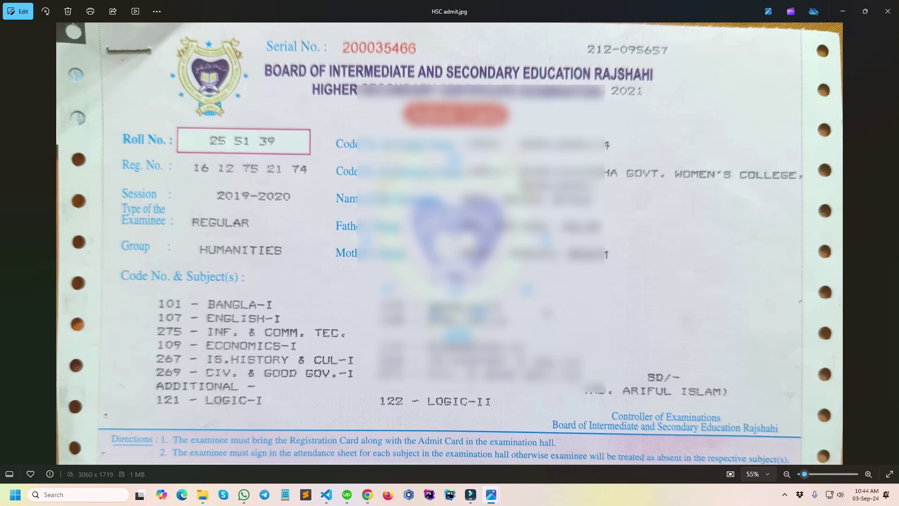
{"action": "mouse_move", "coordinate": [360, 497]}
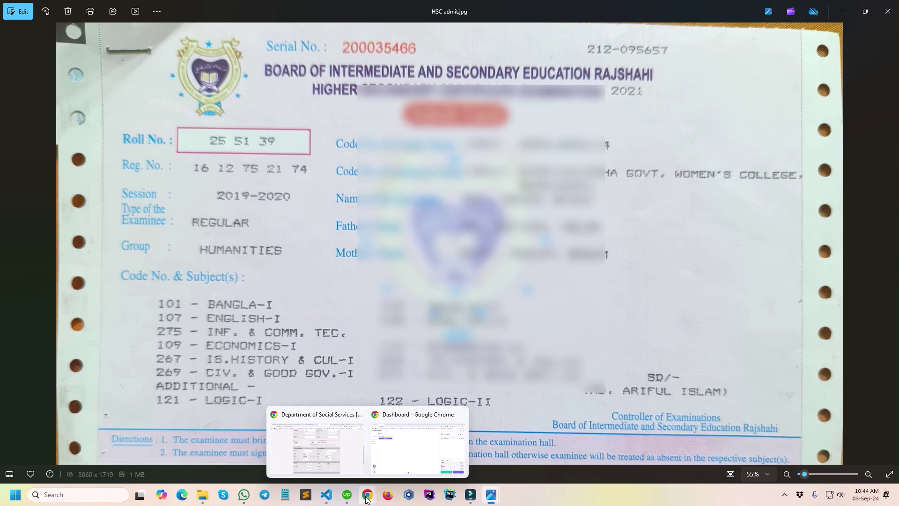
{"action": "left_click", "coordinate": [306, 452]}
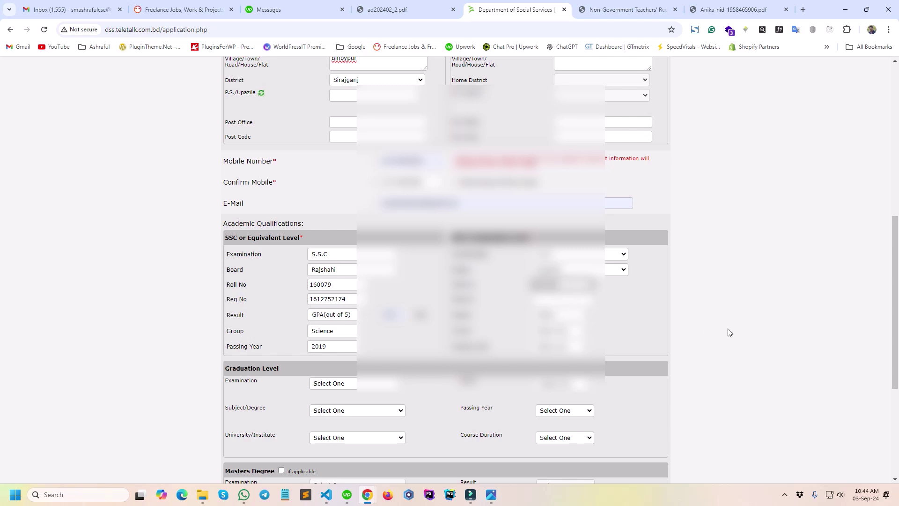
Compare the SSC admit.jpg and HSC admit.jpg images against the application form, finishing on HSC admit.jpg.
{"action": "mouse_move", "coordinate": [494, 496]}
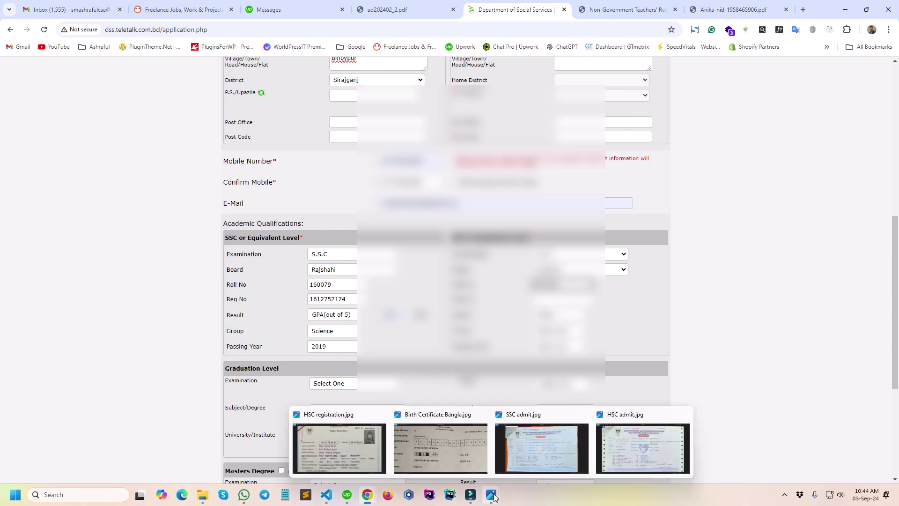
{"action": "left_click", "coordinate": [580, 437]}
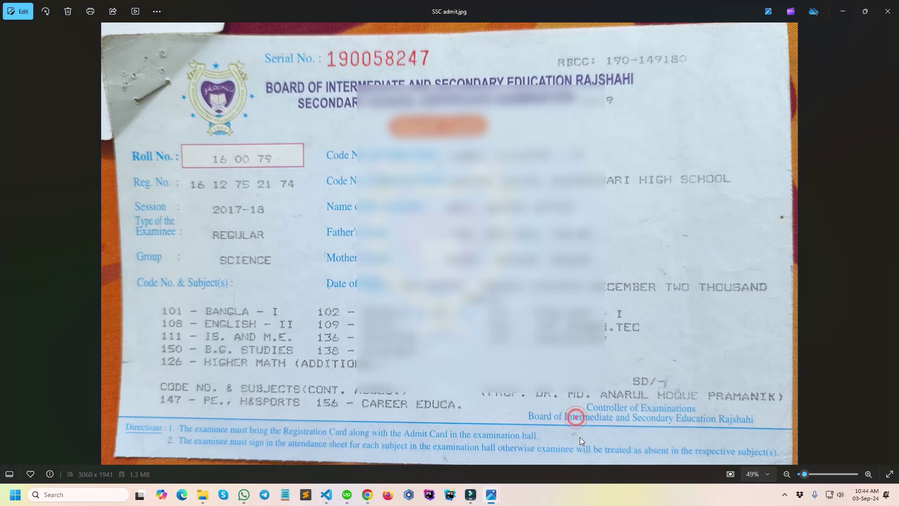
{"action": "left_click", "coordinate": [653, 438]}
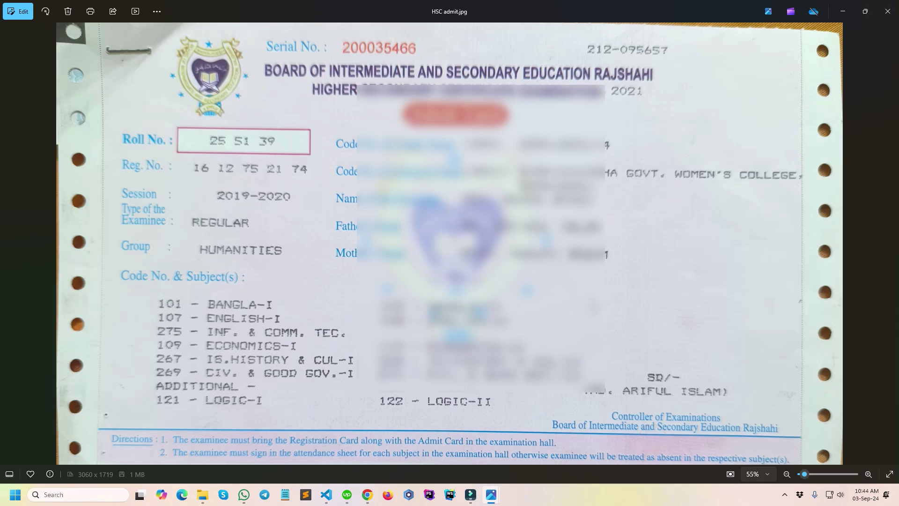
{"action": "mouse_move", "coordinate": [375, 495]}
{"action": "left_click", "coordinate": [314, 452]}
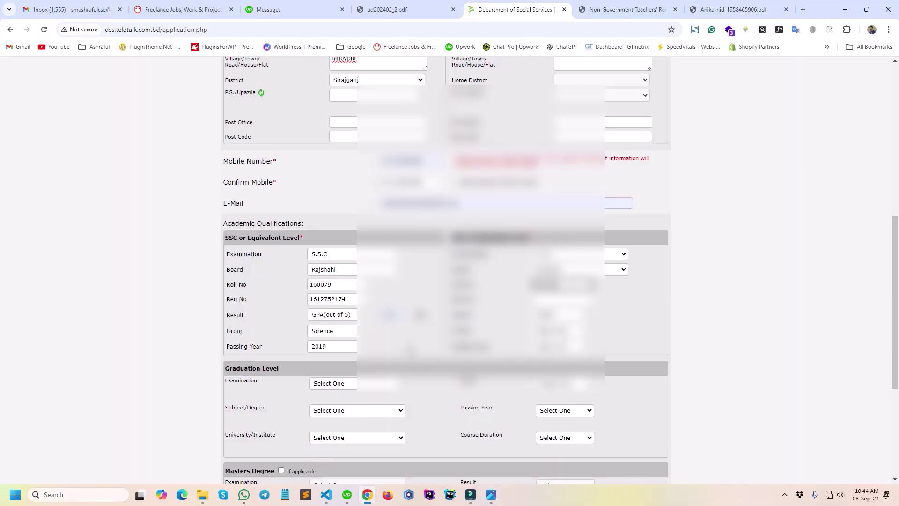
{"action": "mouse_move", "coordinate": [492, 494]}
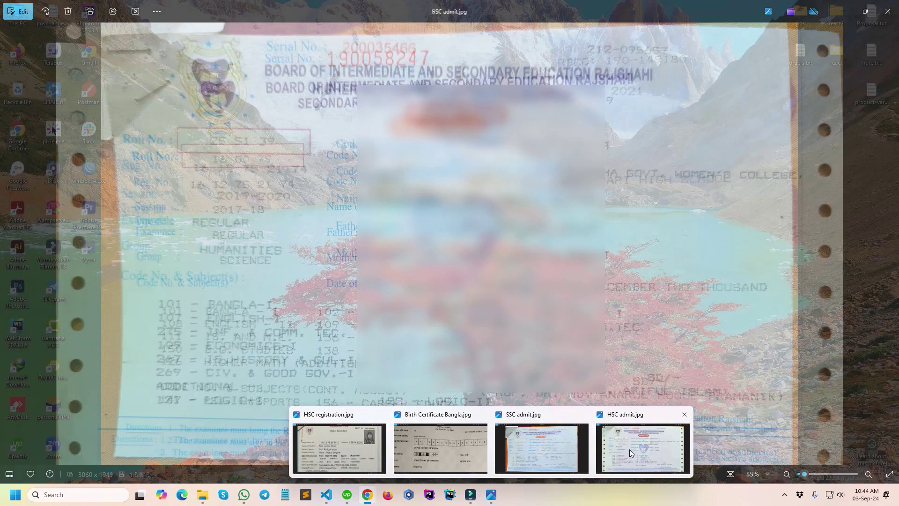
{"action": "left_click", "coordinate": [629, 448]}
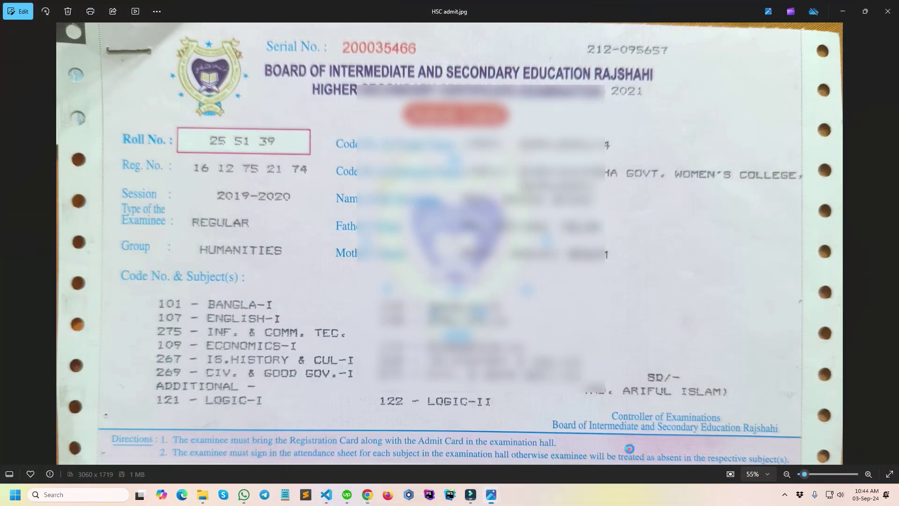
{"action": "mouse_move", "coordinate": [367, 495]}
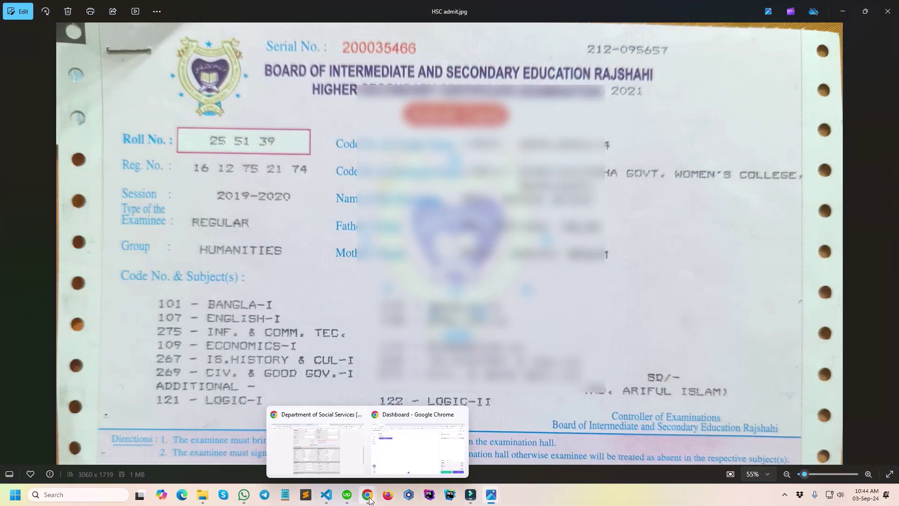
{"action": "left_click", "coordinate": [284, 431]}
Set the HSC column's Result to GPA(out of 5) and enter a GPA of 5.
{"action": "left_click_drag", "start_coordinate": [351, 298], "coordinate": [282, 293]}
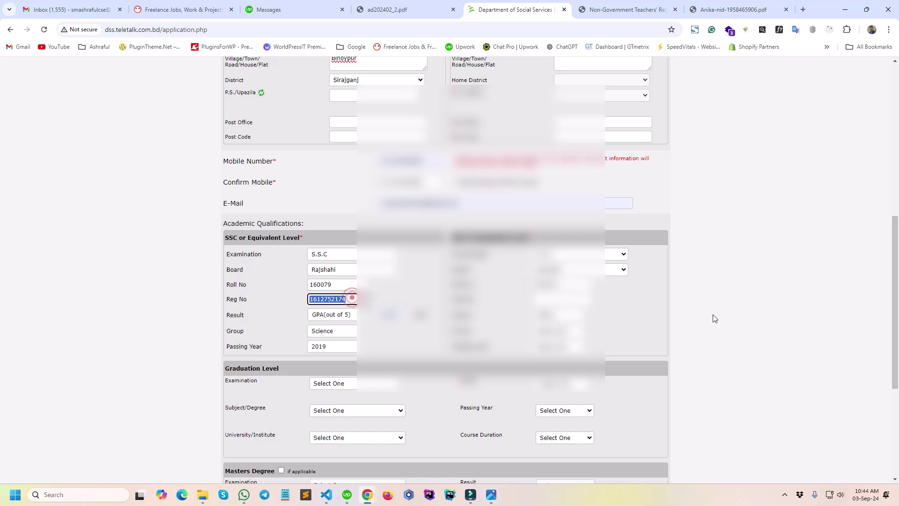
{"action": "left_click", "coordinate": [554, 299]}
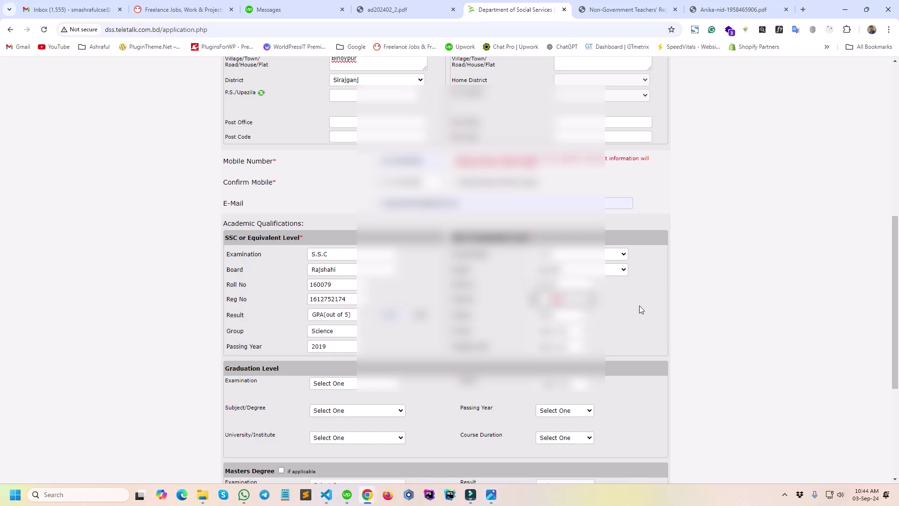
{"action": "left_click", "coordinate": [656, 294]}
{"action": "left_click", "coordinate": [561, 316]}
{"action": "left_click", "coordinate": [562, 384]}
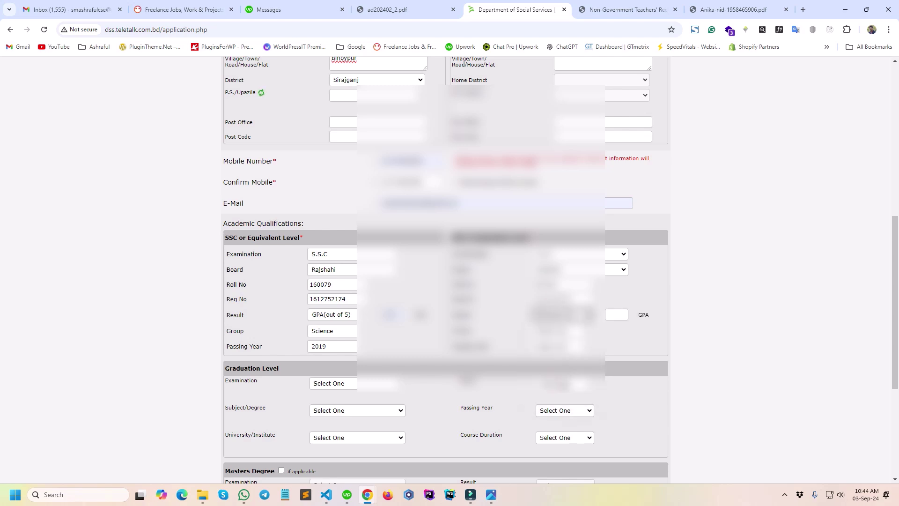
{"action": "left_click", "coordinate": [613, 315]}
{"action": "type", "text": "5"}
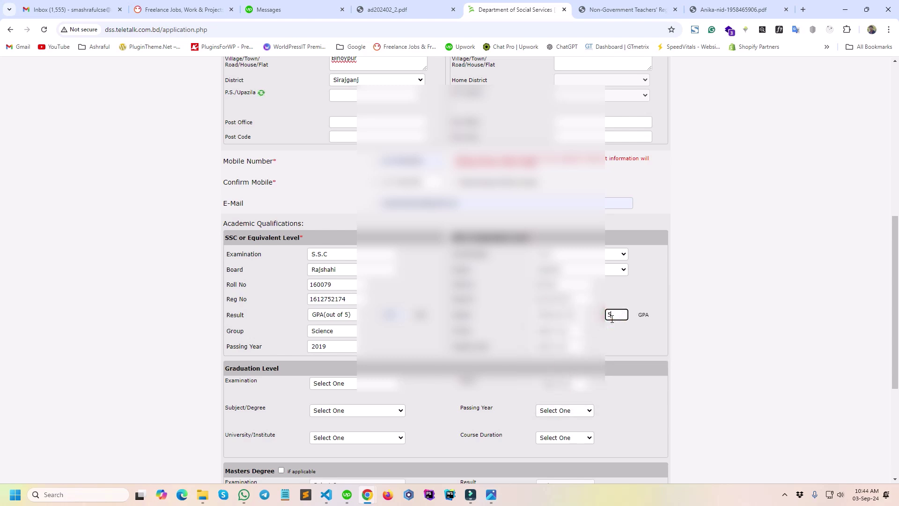
Choose the HSC exam's Group and Passing Year from their dropdowns.
{"action": "left_click", "coordinate": [554, 332]}
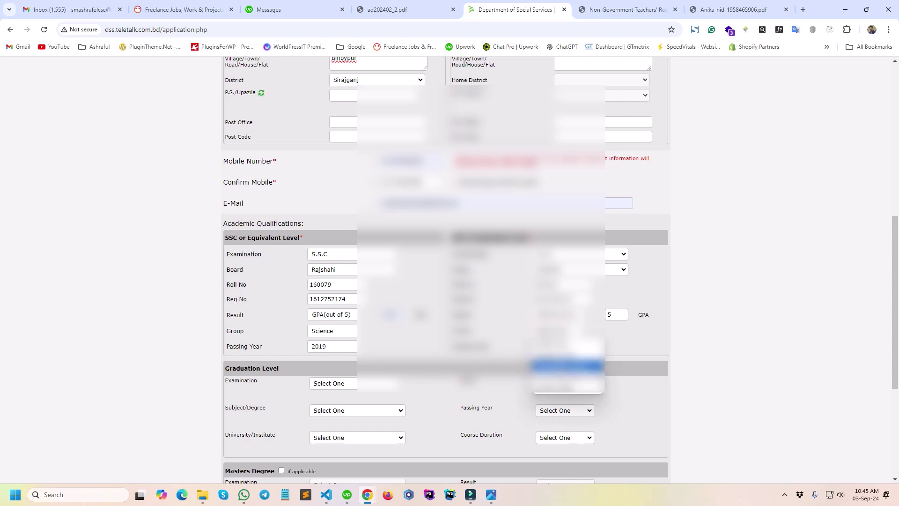
{"action": "left_click", "coordinate": [564, 386]}
{"action": "left_click", "coordinate": [542, 348]}
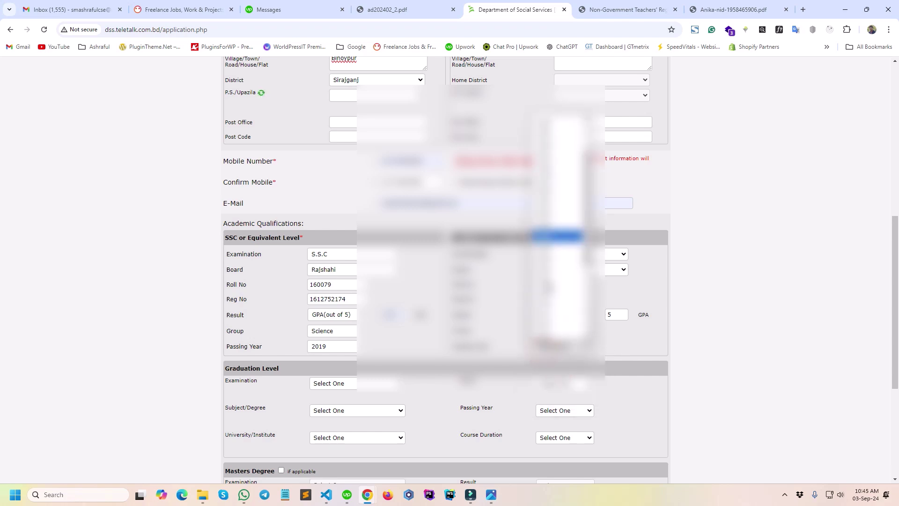
{"action": "left_click", "coordinate": [557, 296]}
{"action": "left_click", "coordinate": [626, 342]}
{"action": "scroll", "coordinate": [511, 372], "scroll_direction": "down", "scroll_amount": 3}
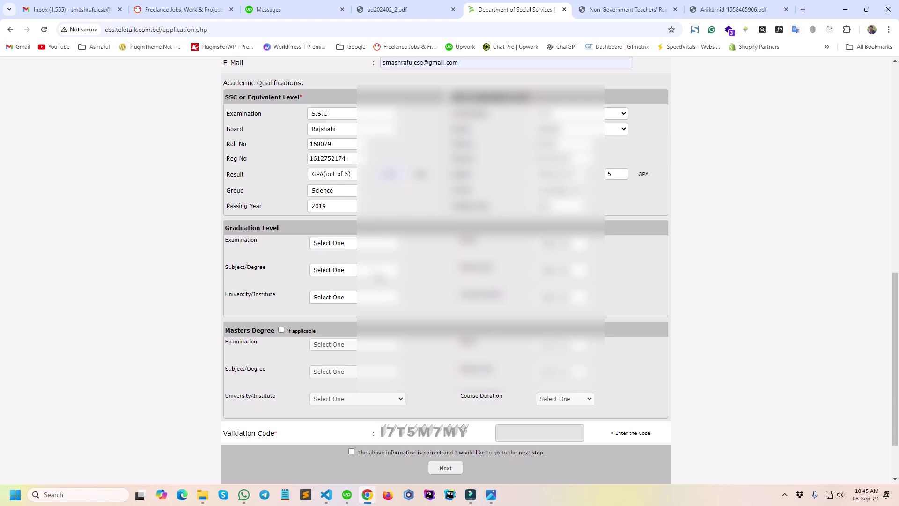
{"action": "scroll", "coordinate": [373, 268], "scroll_direction": "up", "scroll_amount": 1}
{"action": "scroll", "coordinate": [387, 309], "scroll_direction": "down", "scroll_amount": 3}
{"action": "scroll", "coordinate": [392, 332], "scroll_direction": "up", "scroll_amount": 2}
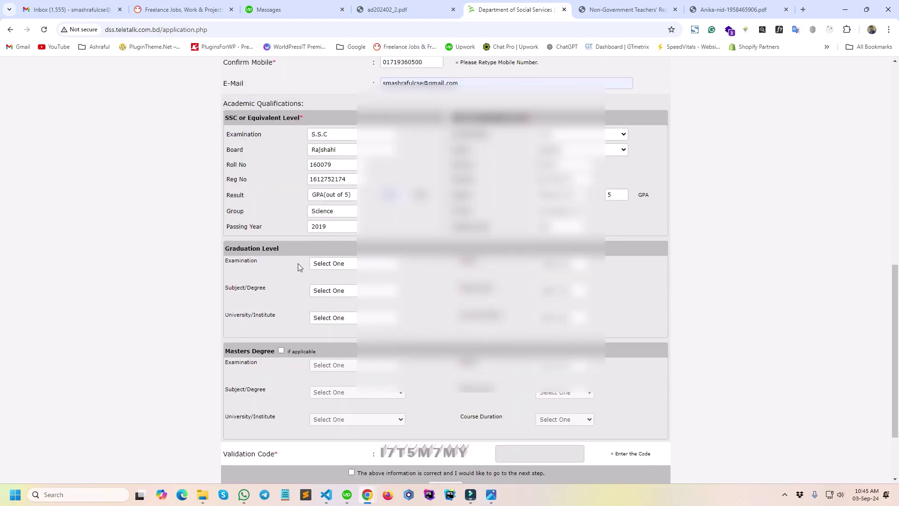
{"action": "left_click", "coordinate": [307, 114]}
{"action": "scroll", "coordinate": [446, 270], "scroll_direction": "down", "scroll_amount": 2}
{"action": "scroll", "coordinate": [446, 270], "scroll_direction": "up", "scroll_amount": 8}
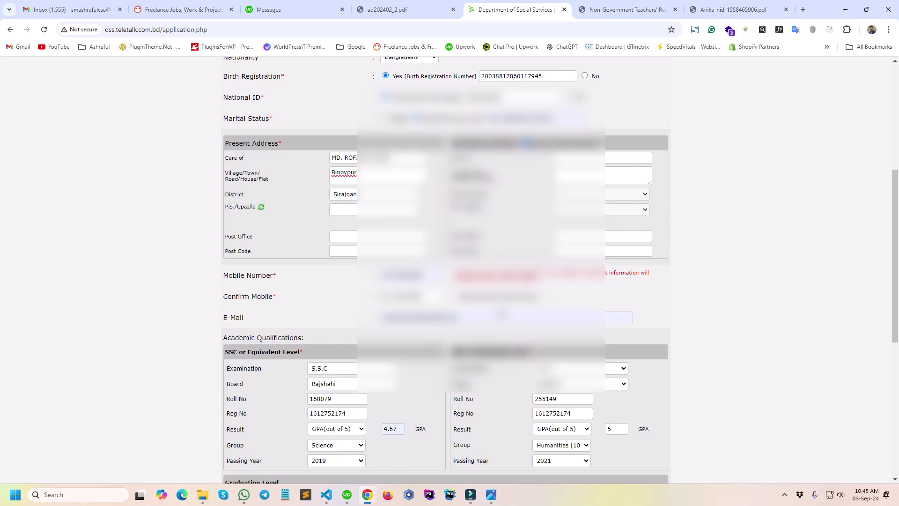
Set the present address District and P.S./Upazila both to Sirajganj.
{"action": "left_click", "coordinate": [363, 241]}
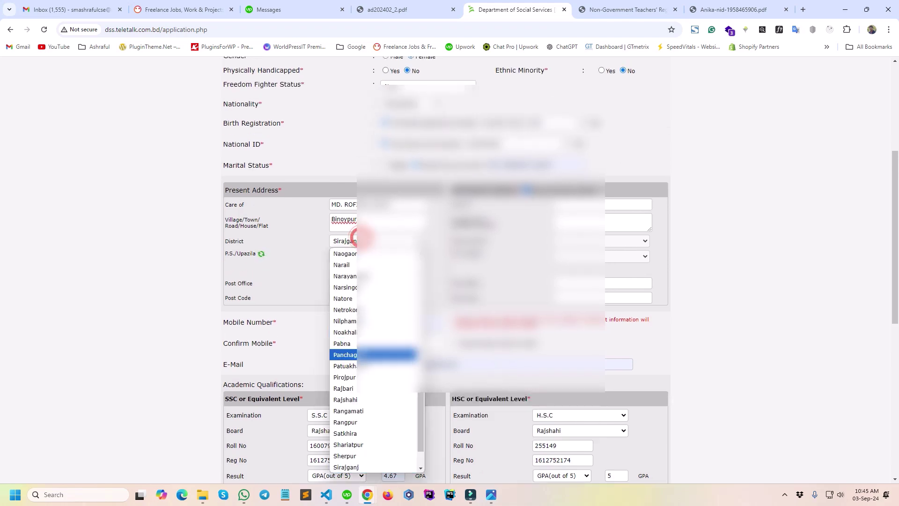
{"action": "scroll", "coordinate": [367, 455], "scroll_direction": "down", "scroll_amount": 2}
{"action": "left_click", "coordinate": [355, 432]}
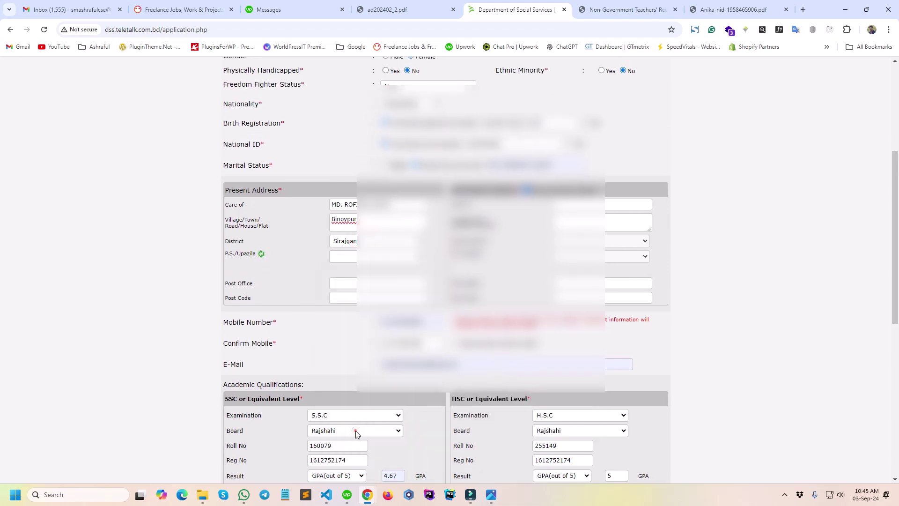
{"action": "left_click", "coordinate": [351, 237]}
{"action": "left_click", "coordinate": [356, 455]}
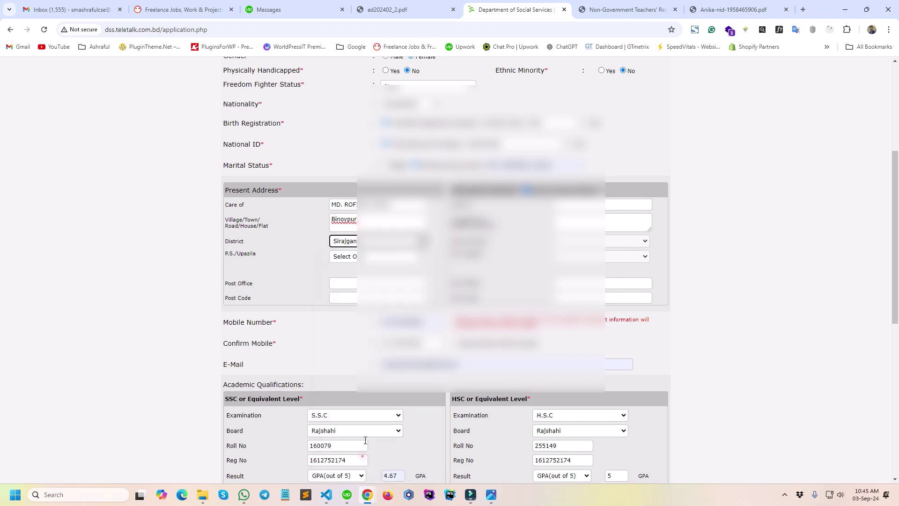
{"action": "left_click", "coordinate": [352, 256]}
{"action": "left_click", "coordinate": [352, 347]}
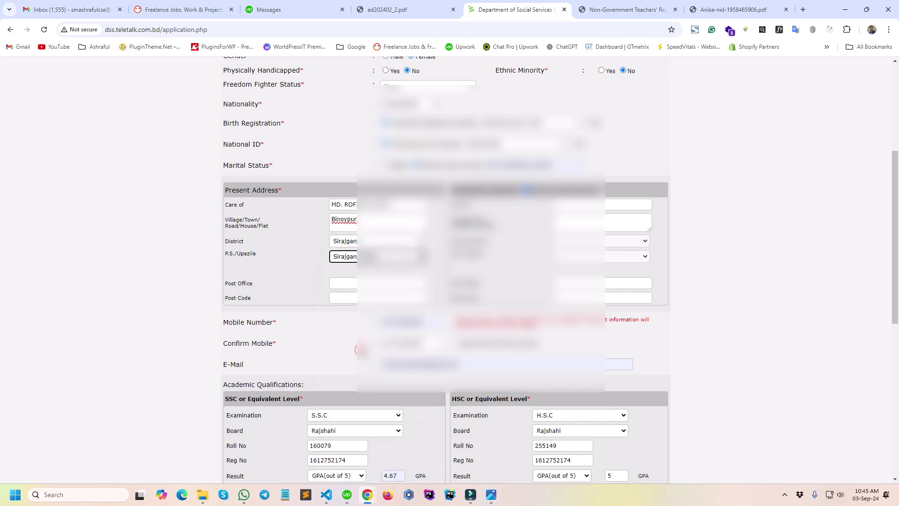
Enter Post Office Vennabari and Post Code 6700, and tick 'same as present address'.
{"action": "left_click", "coordinate": [350, 285]}
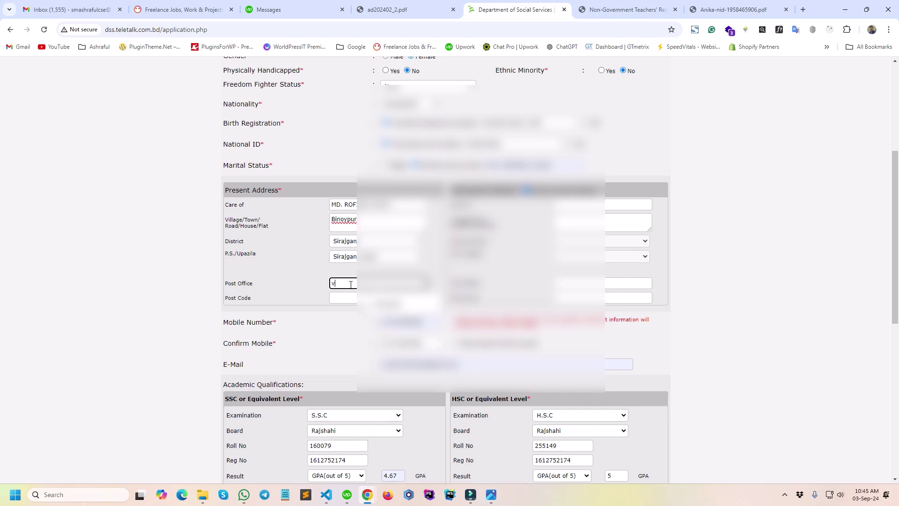
{"action": "key", "text": "Down"}
{"action": "key", "text": "Return"}
{"action": "left_click", "coordinate": [352, 298]}
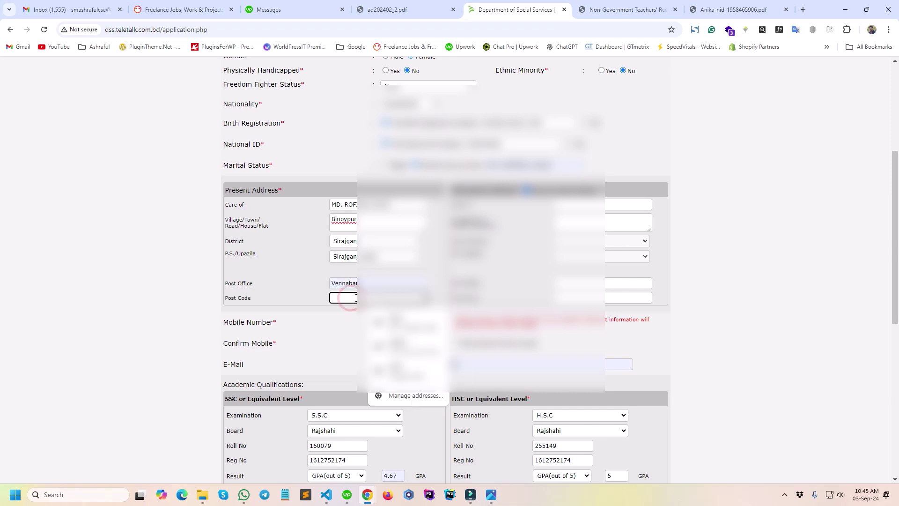
{"action": "type", "text": "6700"}
{"action": "left_click", "coordinate": [752, 314]}
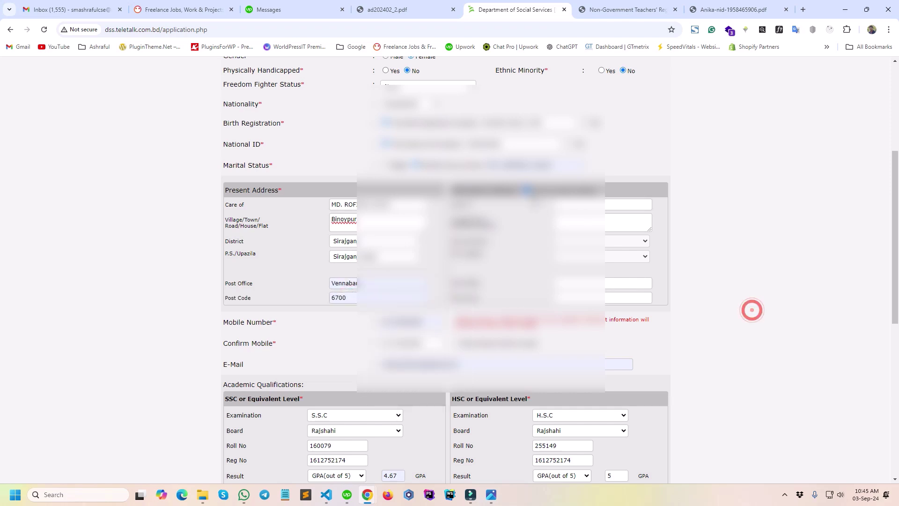
{"action": "left_click", "coordinate": [527, 190]}
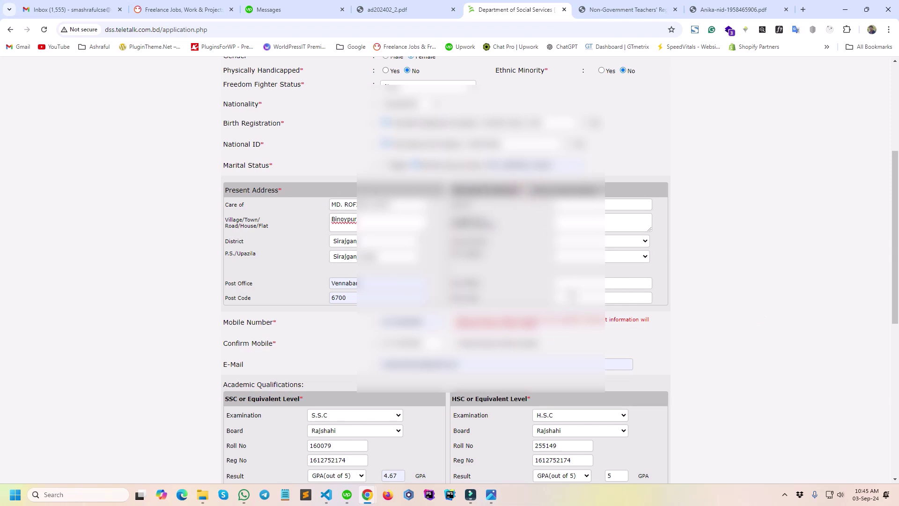
{"action": "left_click", "coordinate": [526, 190]}
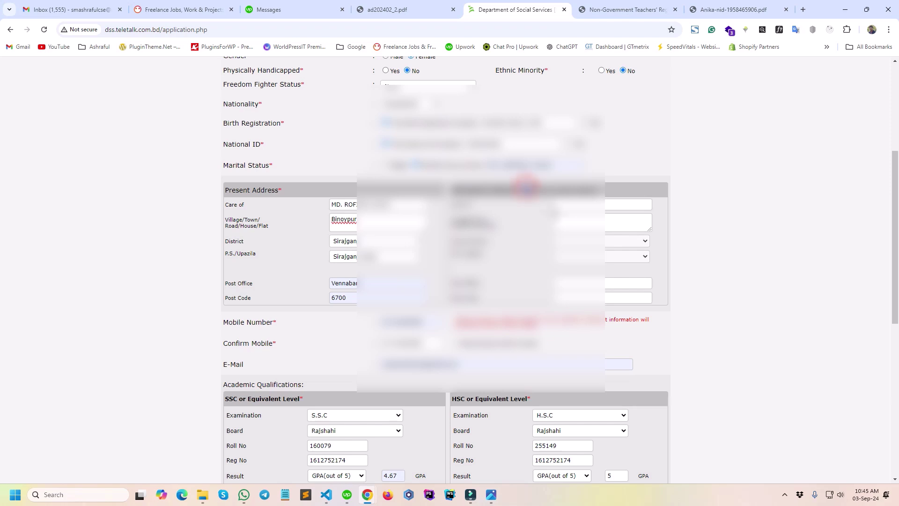
{"action": "scroll", "coordinate": [682, 264], "scroll_direction": "down", "scroll_amount": 2}
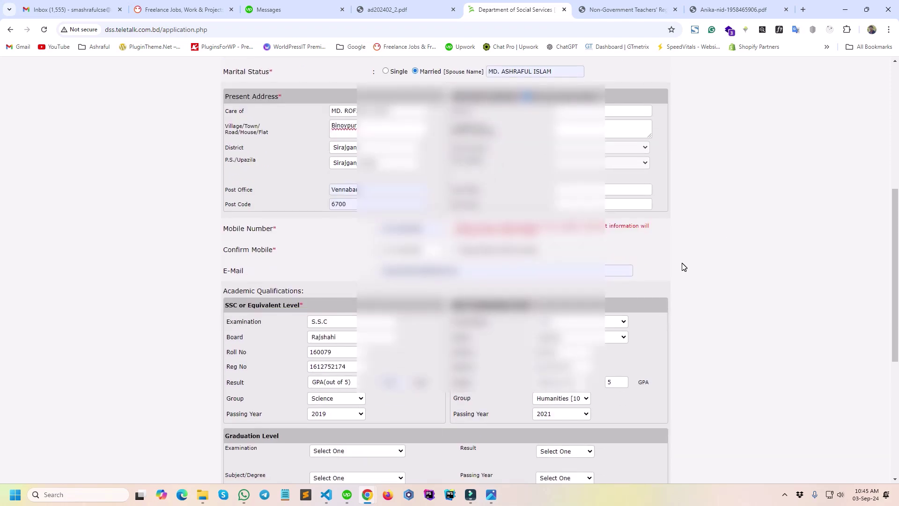
At the bottom of the form, enter the validation code and tick the 'above information is correct' declaration.
{"action": "scroll", "coordinate": [683, 267], "scroll_direction": "down", "scroll_amount": 5}
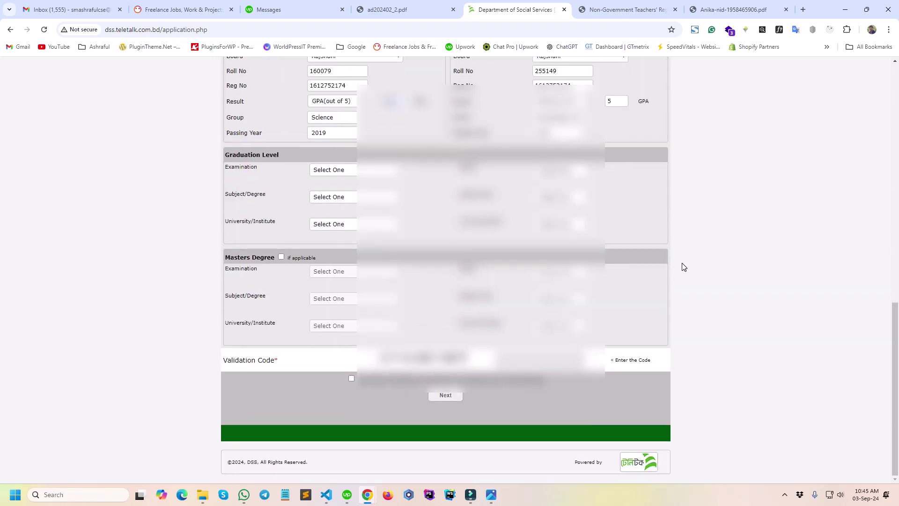
{"action": "scroll", "coordinate": [683, 267], "scroll_direction": "up", "scroll_amount": 10}
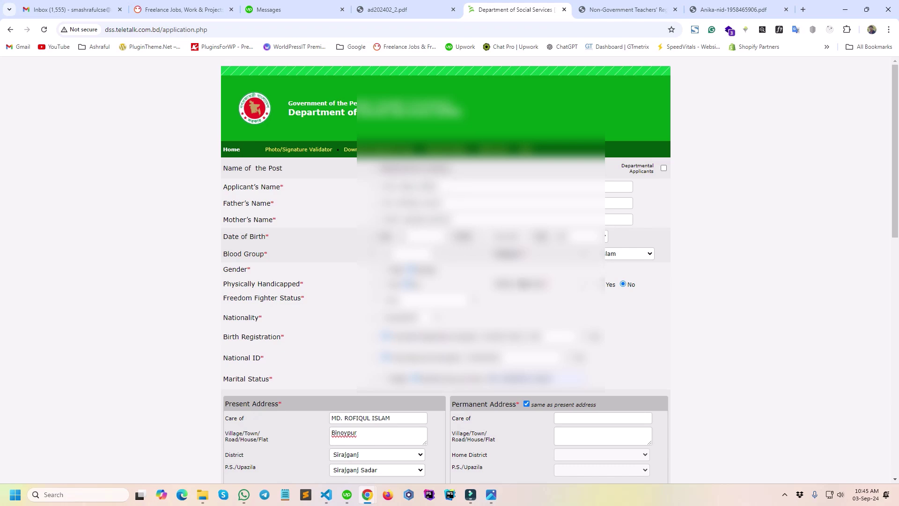
{"action": "scroll", "coordinate": [445, 270], "scroll_direction": "down", "scroll_amount": 1}
{"action": "scroll", "coordinate": [445, 270], "scroll_direction": "down", "scroll_amount": 2}
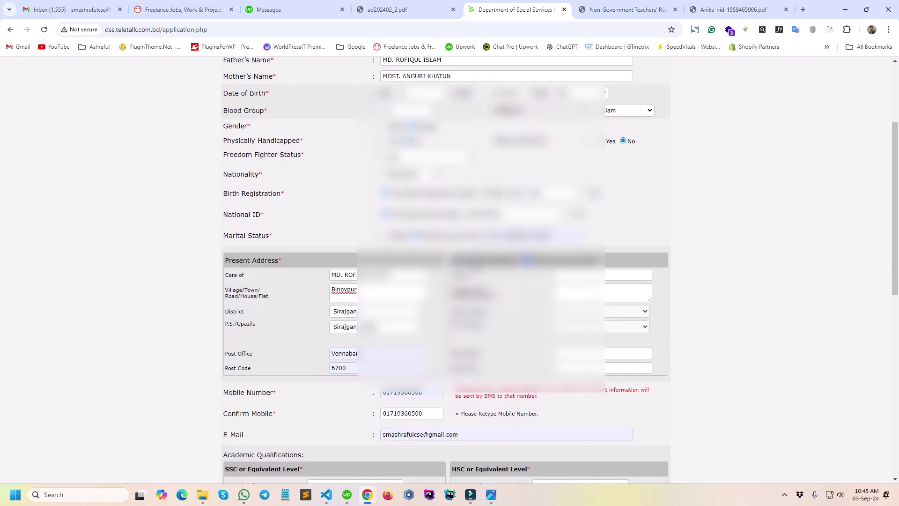
{"action": "scroll", "coordinate": [445, 270], "scroll_direction": "down", "scroll_amount": 4}
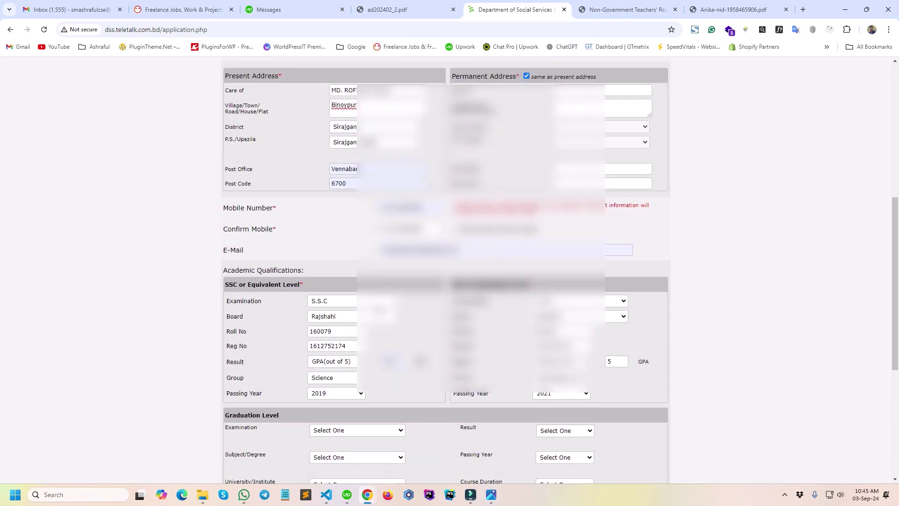
{"action": "scroll", "coordinate": [445, 270], "scroll_direction": "down", "scroll_amount": 5}
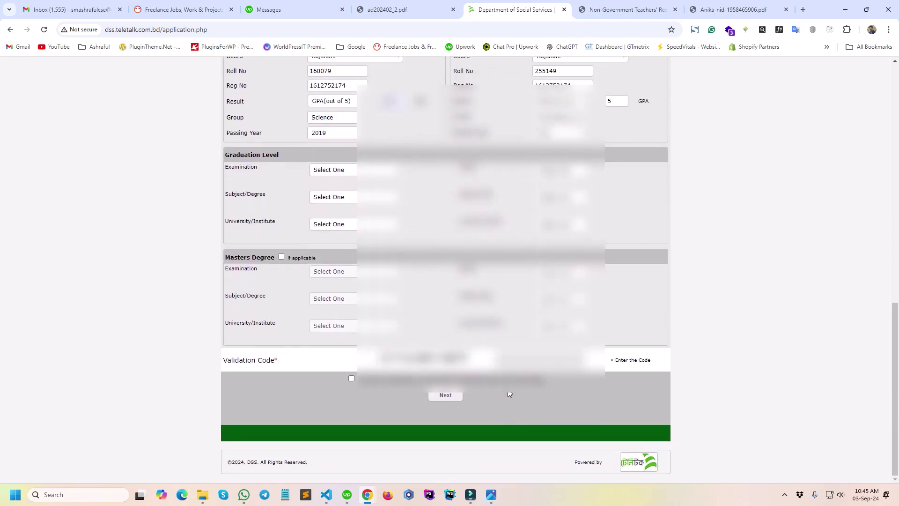
{"action": "left_click", "coordinate": [538, 360]}
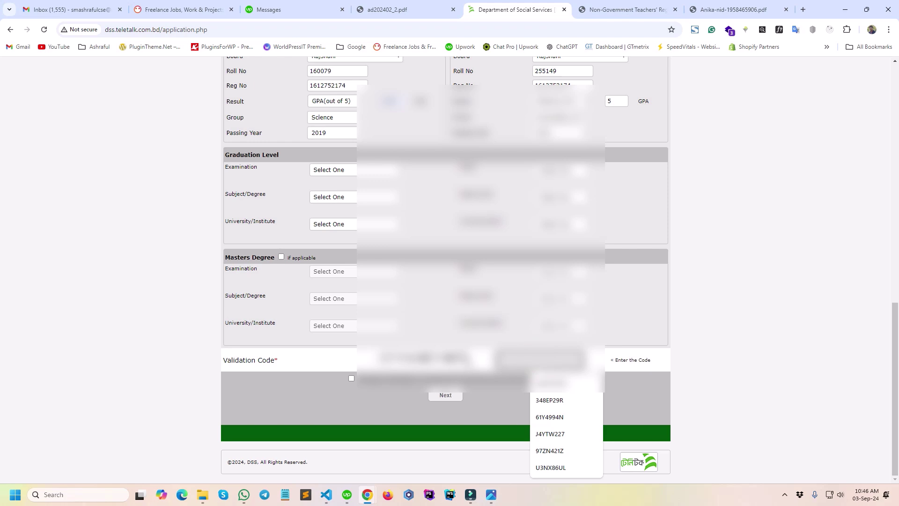
{"action": "left_click", "coordinate": [511, 360]}
{"action": "left_click", "coordinate": [483, 418]}
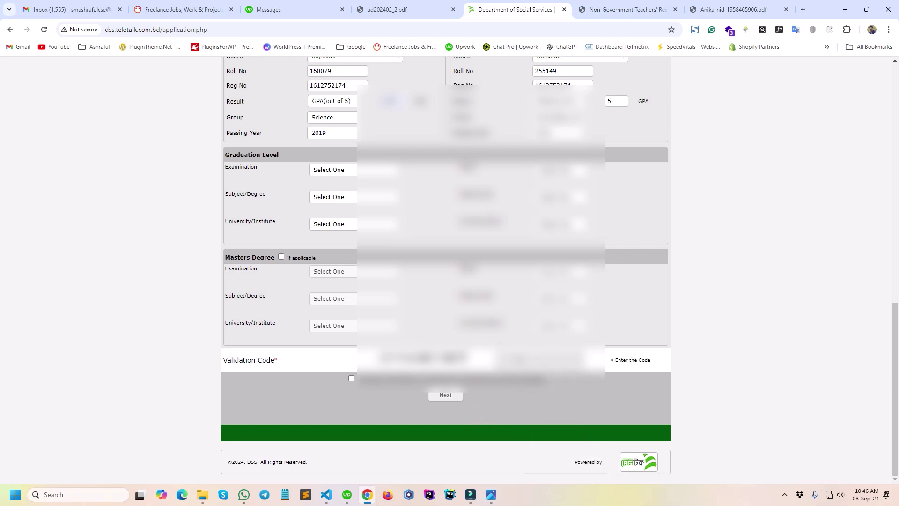
{"action": "left_click", "coordinate": [514, 358]}
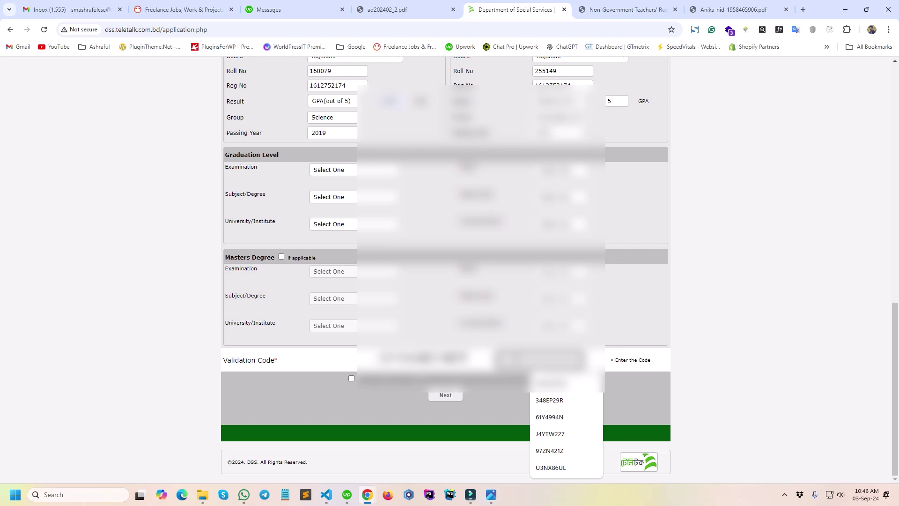
{"action": "type", "text": "2"}
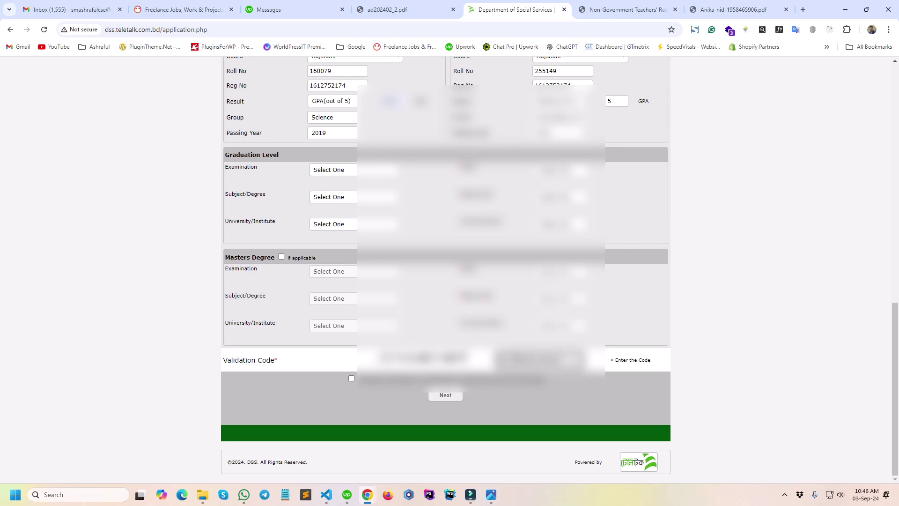
{"action": "left_click", "coordinate": [352, 378]}
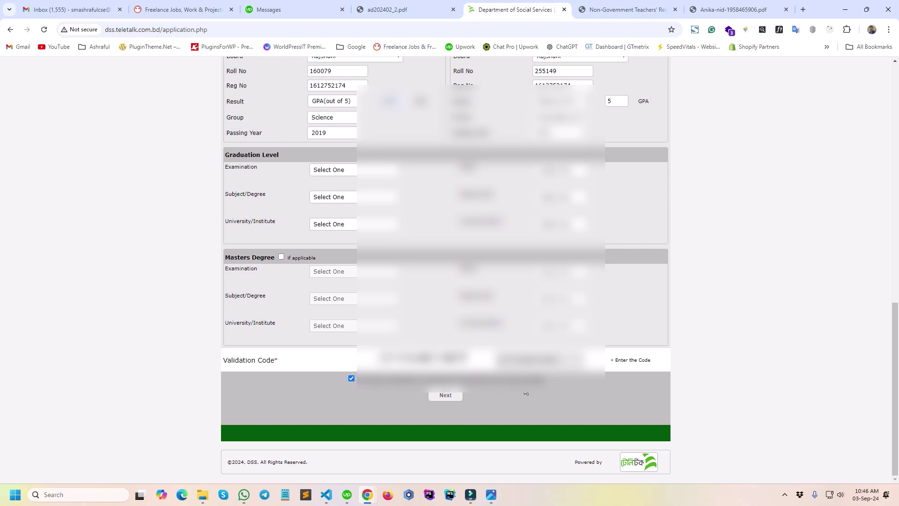
{"action": "left_click", "coordinate": [445, 396]}
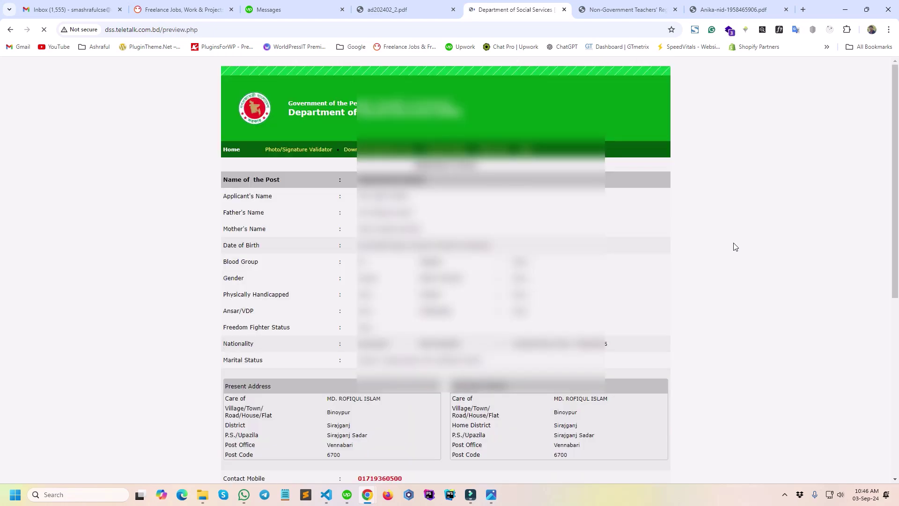
{"action": "scroll", "coordinate": [528, 231], "scroll_direction": "down", "scroll_amount": 6}
{"action": "scroll", "coordinate": [528, 231], "scroll_direction": "up", "scroll_amount": 6}
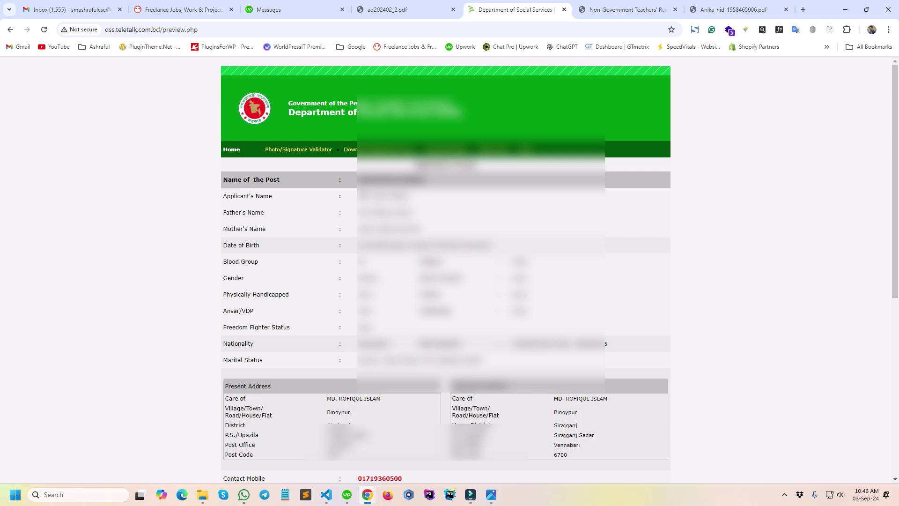
{"action": "scroll", "coordinate": [285, 213], "scroll_direction": "down", "scroll_amount": 1}
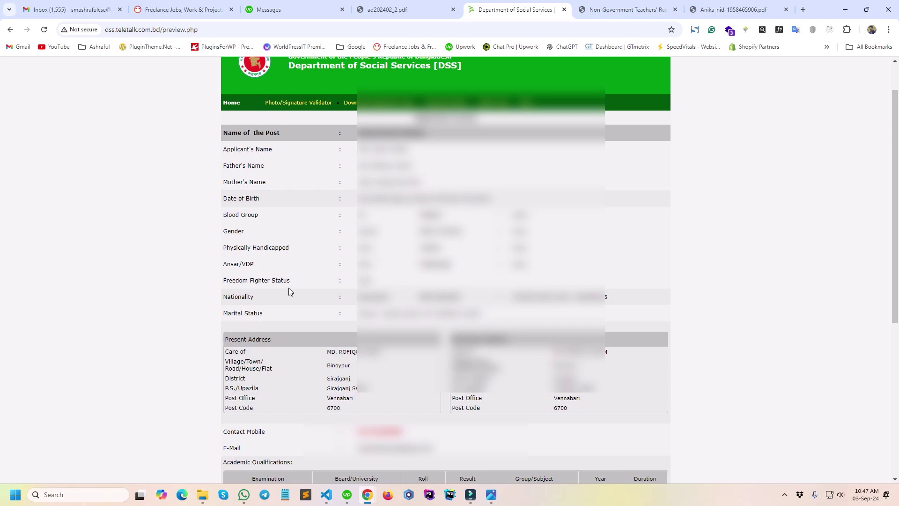
{"action": "scroll", "coordinate": [532, 314], "scroll_direction": "down", "scroll_amount": 1}
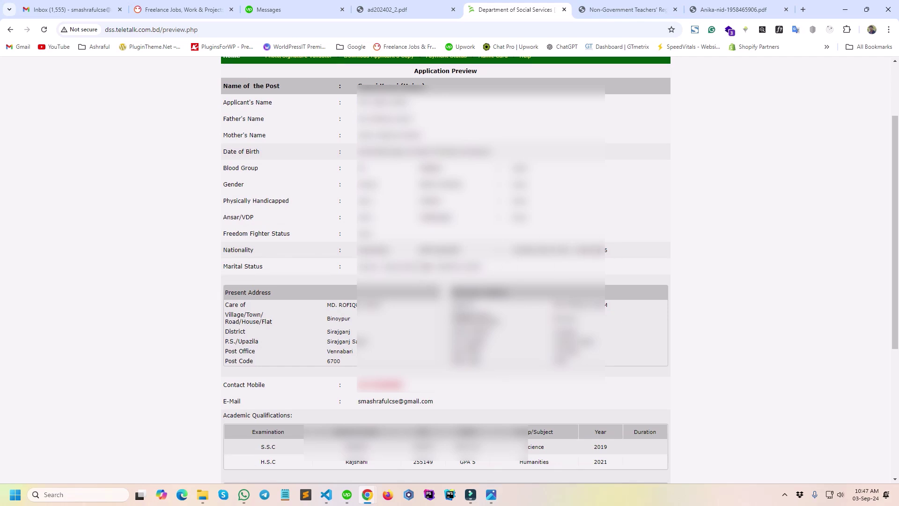
{"action": "scroll", "coordinate": [347, 231], "scroll_direction": "down", "scroll_amount": 2}
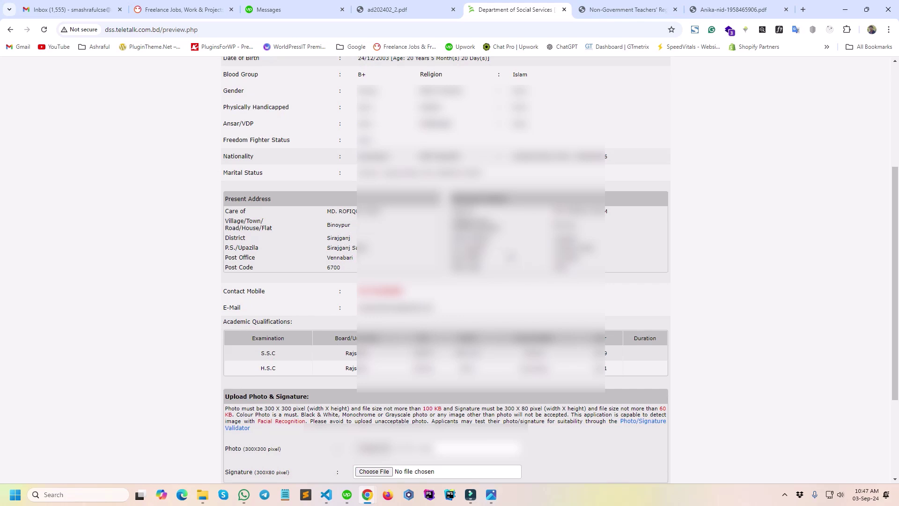
{"action": "scroll", "coordinate": [353, 234], "scroll_direction": "down", "scroll_amount": 2}
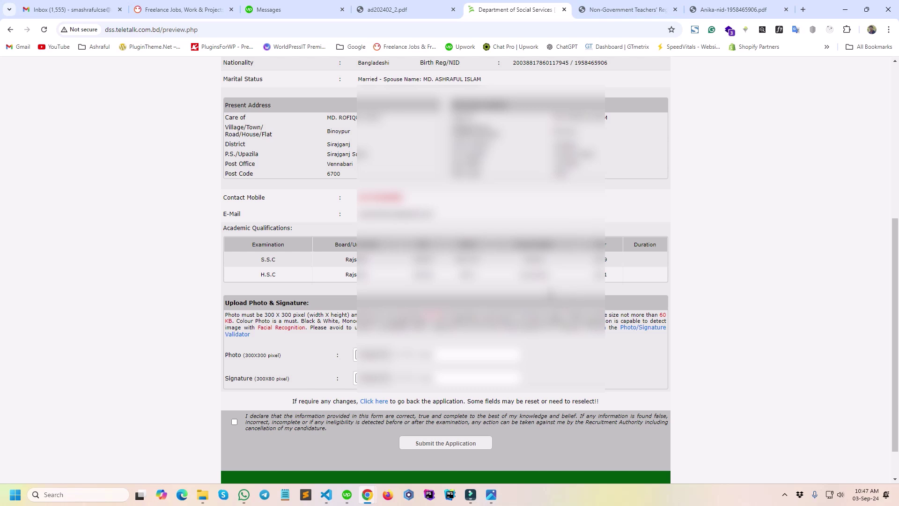
{"action": "scroll", "coordinate": [572, 292], "scroll_direction": "down", "scroll_amount": 1}
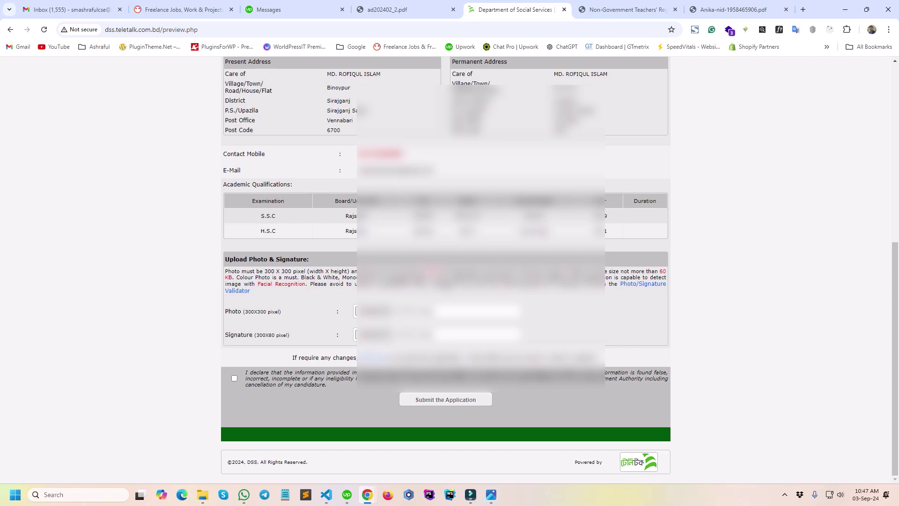
Attach the 300x300 white-background photo from the Dropbox Job Application folder.
{"action": "left_click", "coordinate": [371, 311]}
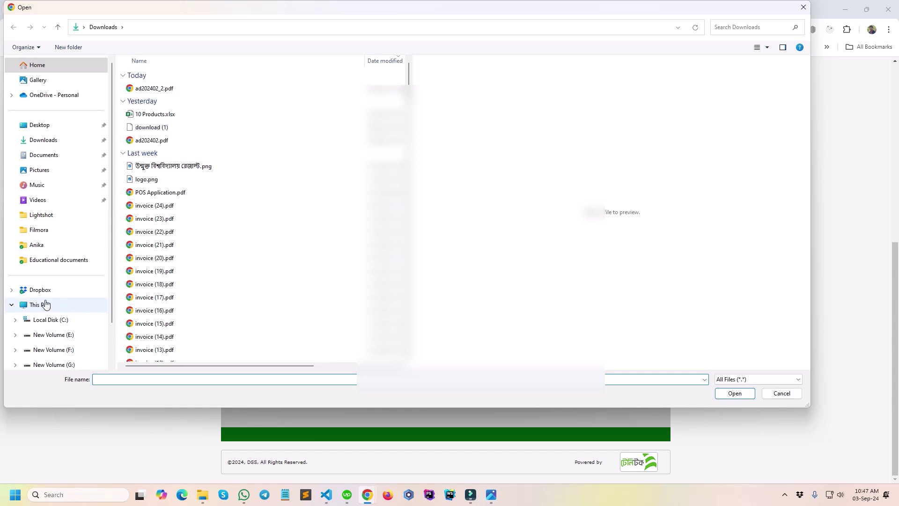
{"action": "left_click", "coordinate": [40, 290]}
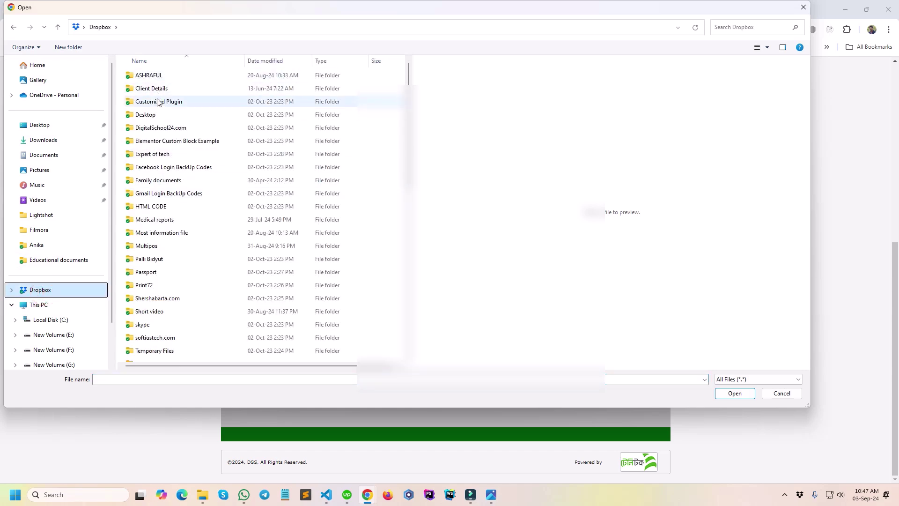
{"action": "left_click", "coordinate": [168, 180]}
{"action": "double_click", "coordinate": [168, 180]}
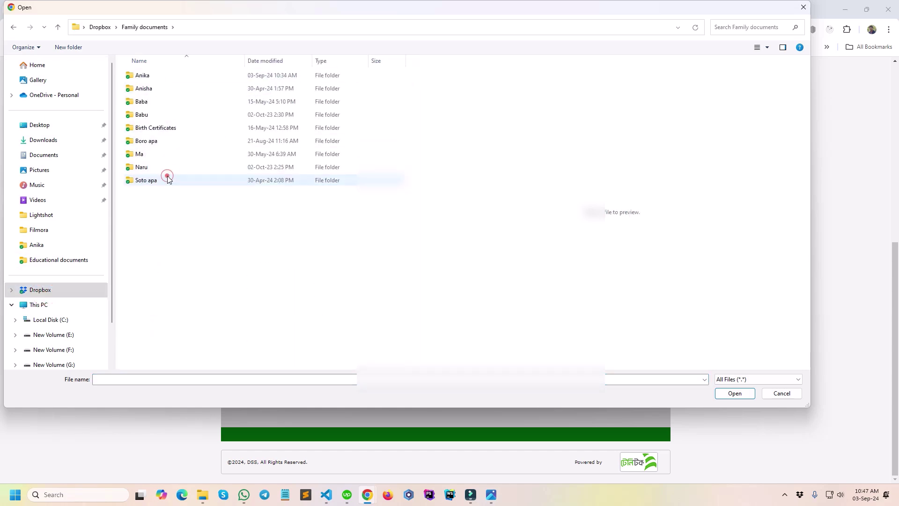
{"action": "double_click", "coordinate": [155, 88]}
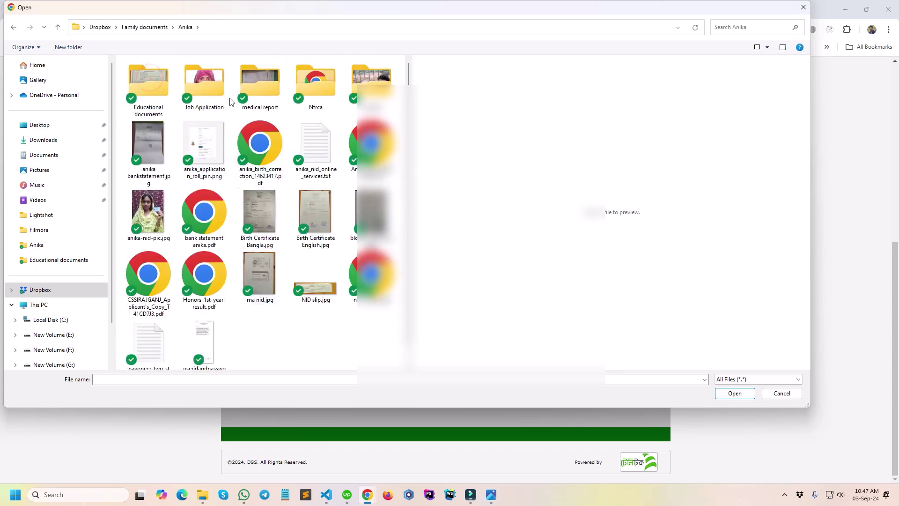
{"action": "double_click", "coordinate": [192, 93]}
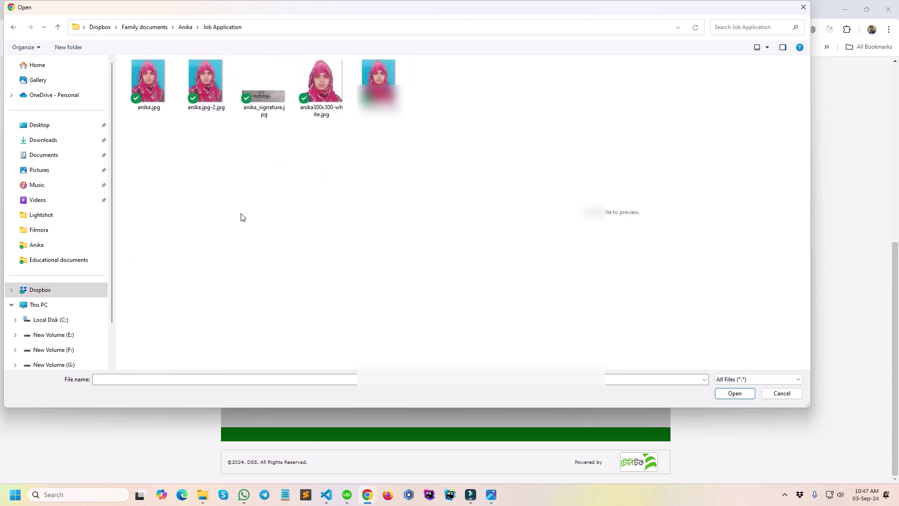
{"action": "left_click", "coordinate": [321, 82]}
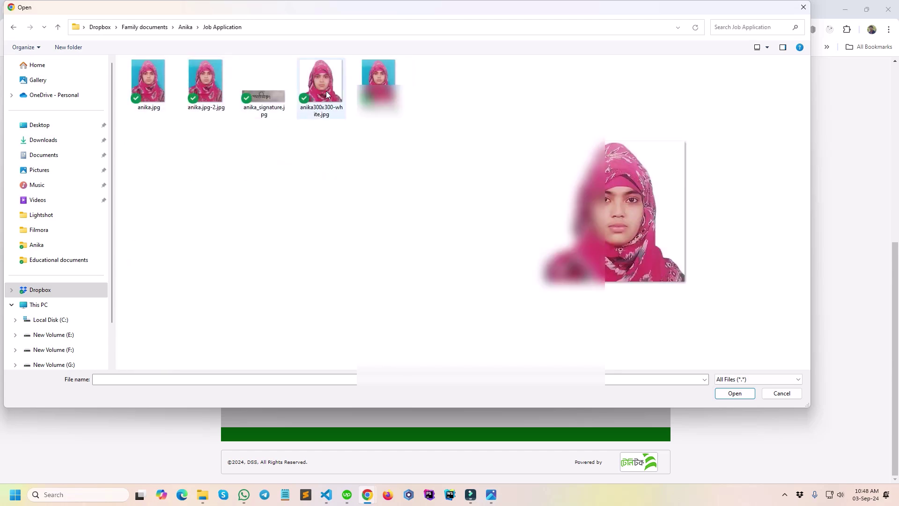
{"action": "left_click", "coordinate": [725, 396]}
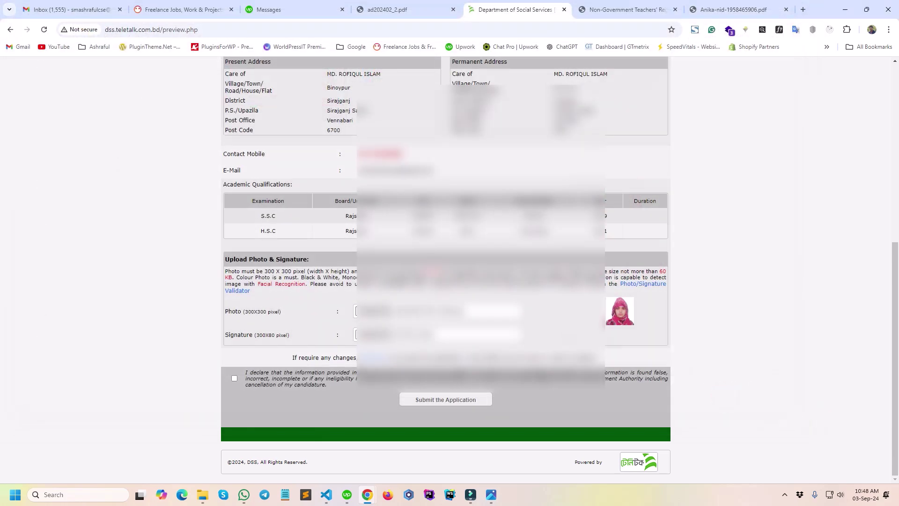
Attach the signature image, accept the declaration and submit the application.
{"action": "left_click", "coordinate": [370, 335]}
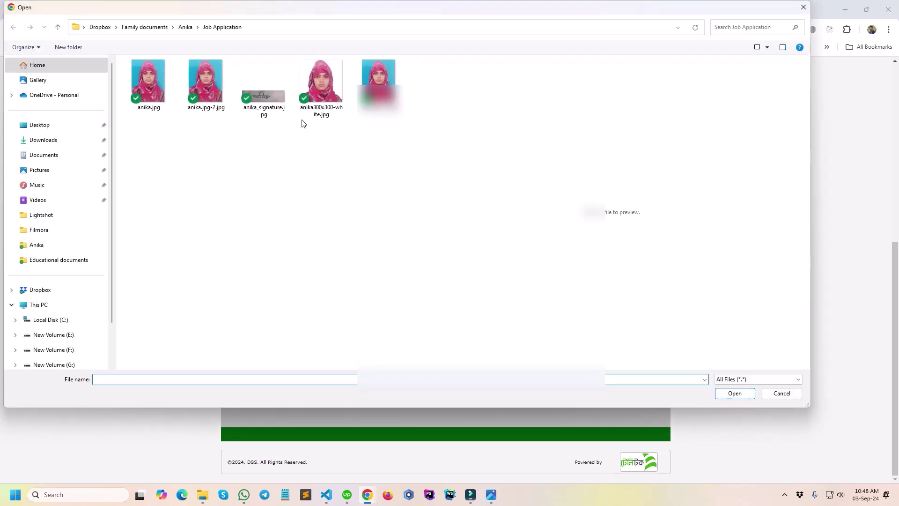
{"action": "left_click", "coordinate": [264, 85]}
{"action": "left_click", "coordinate": [735, 394]}
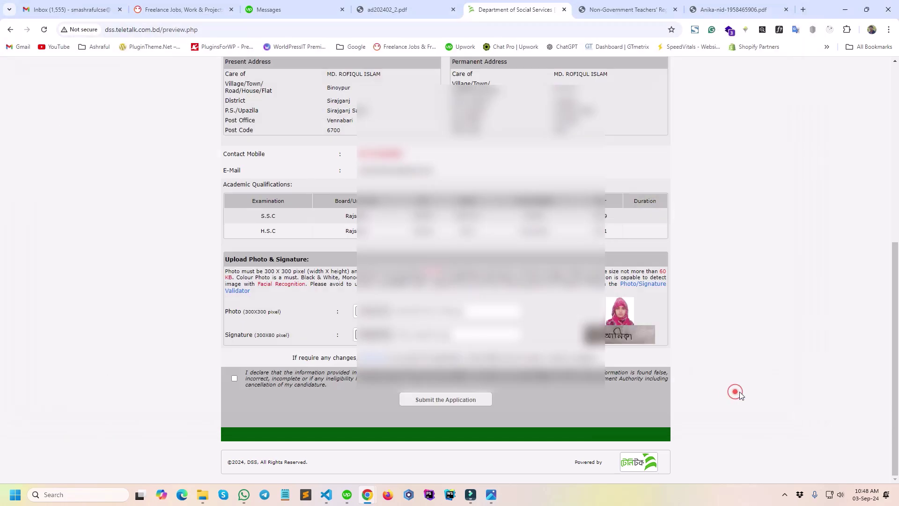
{"action": "left_click", "coordinate": [235, 378]}
{"action": "left_click", "coordinate": [459, 405]}
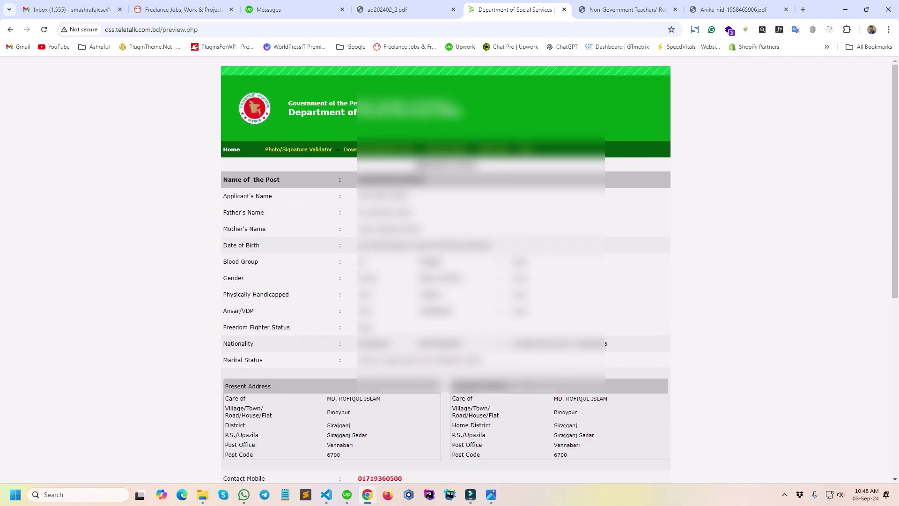
{"action": "scroll", "coordinate": [464, 244], "scroll_direction": "down", "scroll_amount": 7}
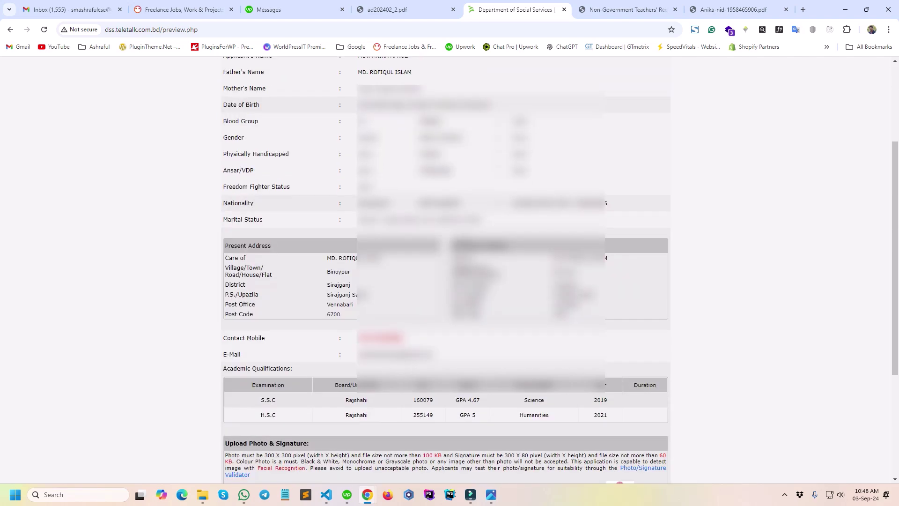
{"action": "left_click", "coordinate": [455, 405]}
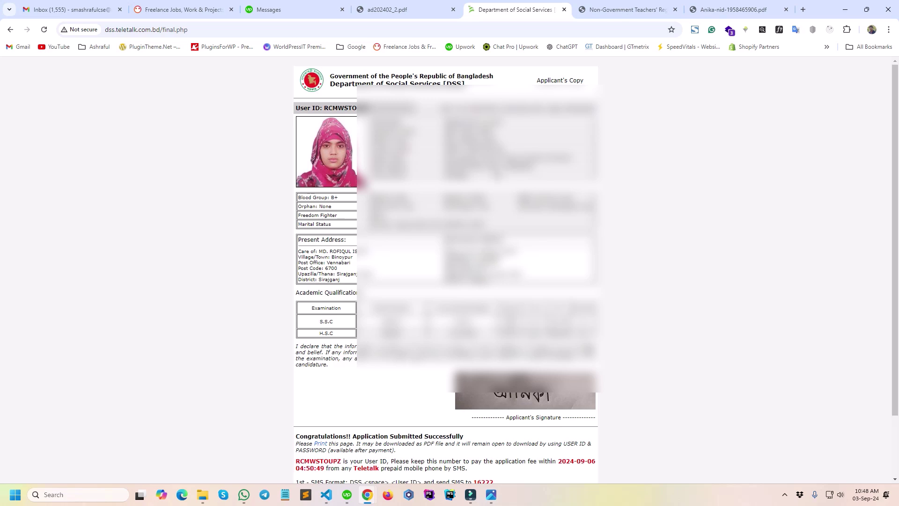
Highlight the newly issued User ID in the Applicant's Copy confirmation text.
{"action": "scroll", "coordinate": [445, 270], "scroll_direction": "down", "scroll_amount": 2}
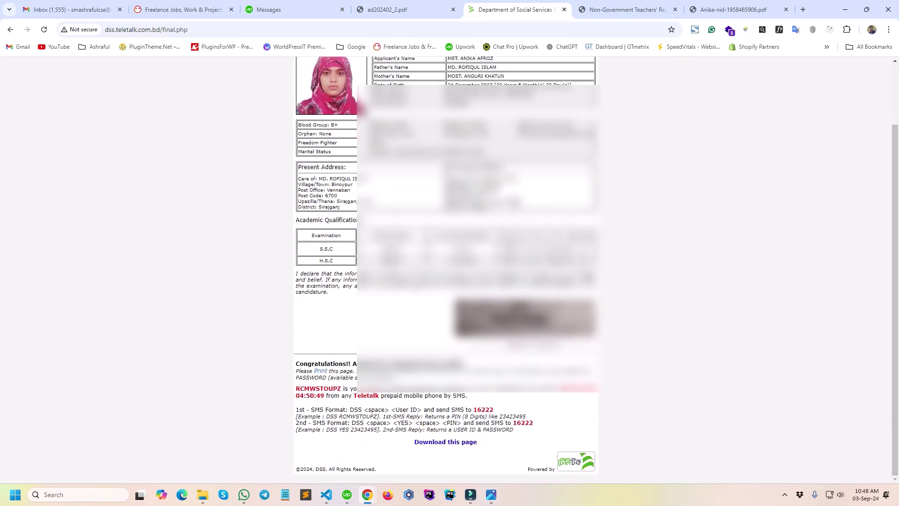
{"action": "scroll", "coordinate": [445, 270], "scroll_direction": "up", "scroll_amount": 2}
{"action": "scroll", "coordinate": [445, 269], "scroll_direction": "down", "scroll_amount": 2}
{"action": "left_click", "coordinate": [350, 411]}
{"action": "left_click", "coordinate": [375, 409]}
{"action": "double_click", "coordinate": [340, 389]}
{"action": "left_click", "coordinate": [499, 411]}
Highlight the SMS number 16222 used for paying the application fee.
{"action": "left_click", "coordinate": [357, 424]}
{"action": "left_click", "coordinate": [383, 421]}
{"action": "left_click", "coordinate": [404, 425]}
{"action": "left_click", "coordinate": [403, 432]}
{"action": "left_click", "coordinate": [456, 423]}
{"action": "double_click", "coordinate": [541, 421]}
{"action": "left_click", "coordinate": [349, 442]}
Scroll through the Applicant's Copy to review the Congratulations message and payment details.
{"action": "scroll", "coordinate": [510, 441], "scroll_direction": "up", "scroll_amount": 1}
{"action": "scroll", "coordinate": [511, 441], "scroll_direction": "up", "scroll_amount": 3}
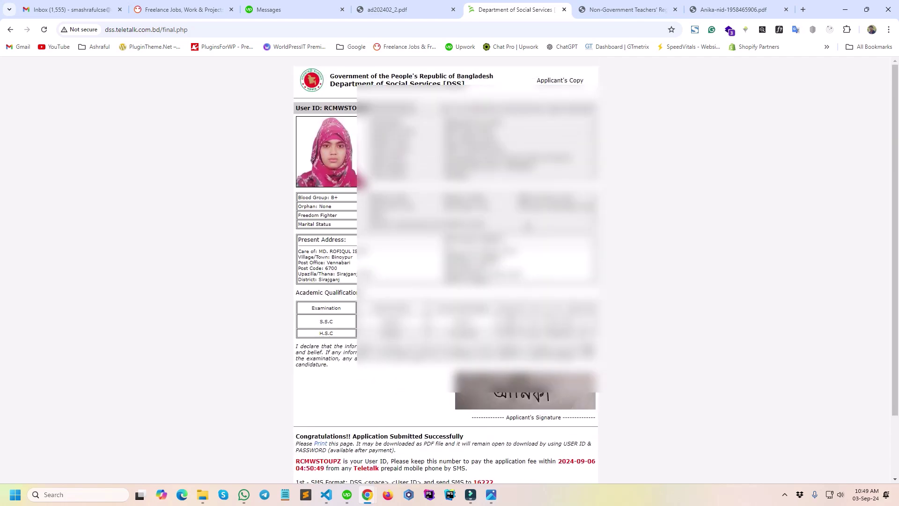
{"action": "scroll", "coordinate": [415, 442], "scroll_direction": "down", "scroll_amount": 3}
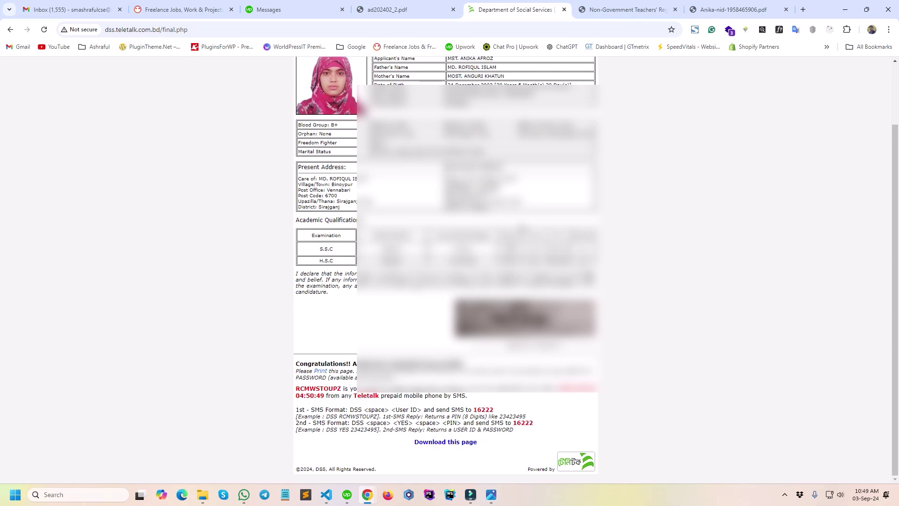
{"action": "scroll", "coordinate": [415, 441], "scroll_direction": "up", "scroll_amount": 3}
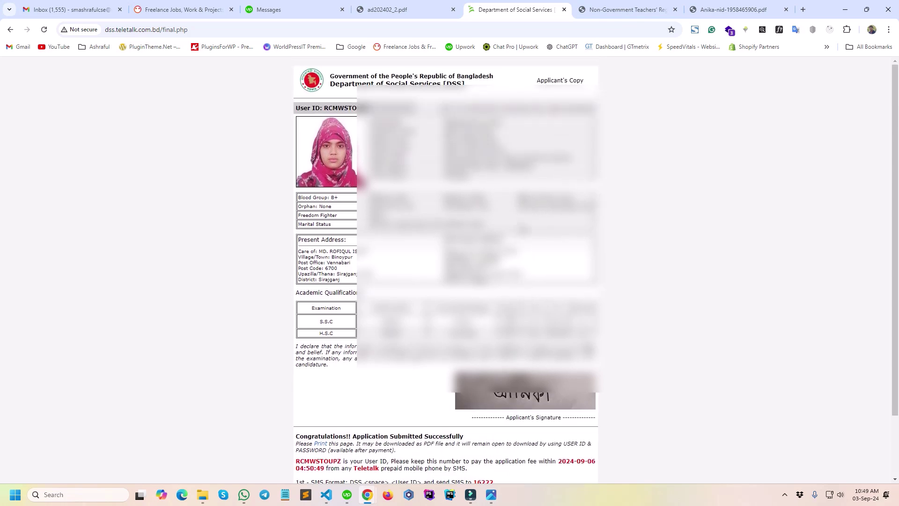
{"action": "scroll", "coordinate": [446, 270], "scroll_direction": "down", "scroll_amount": 3}
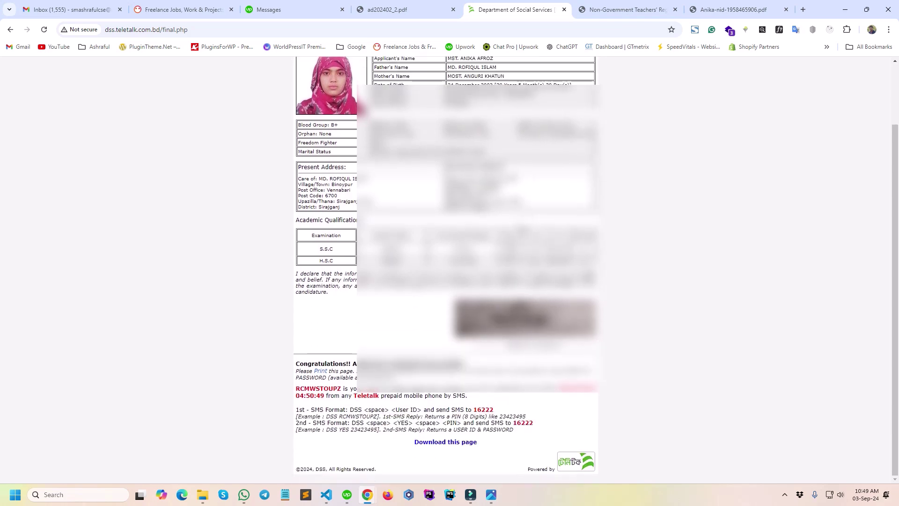
{"action": "scroll", "coordinate": [415, 441], "scroll_direction": "up", "scroll_amount": 3}
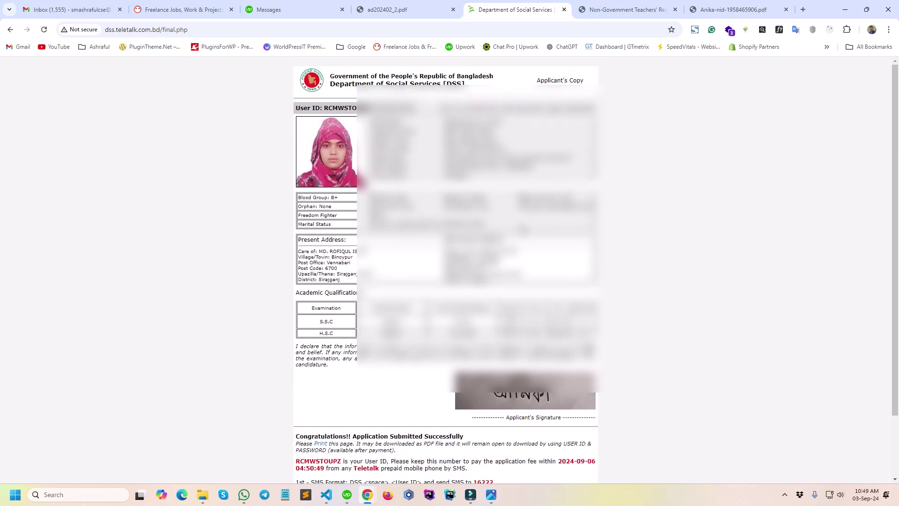
{"action": "scroll", "coordinate": [415, 467], "scroll_direction": "down", "scroll_amount": 2}
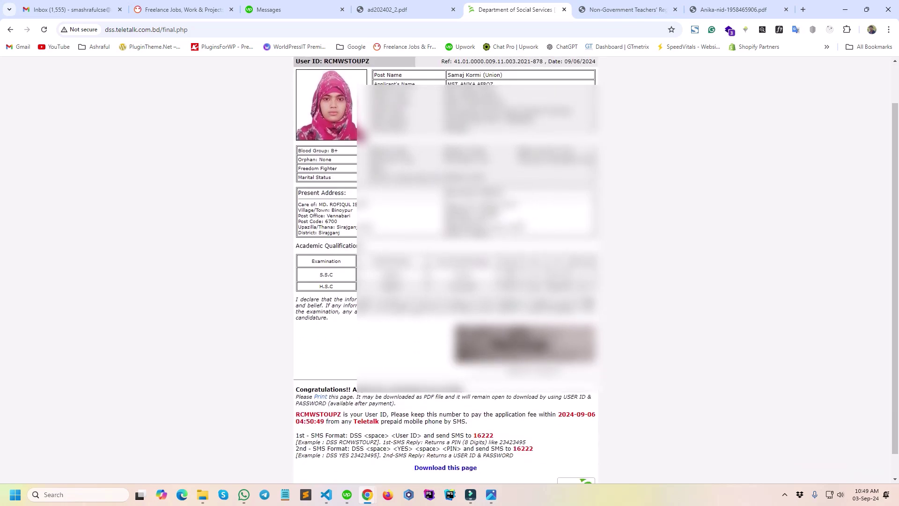
{"action": "scroll", "coordinate": [446, 270], "scroll_direction": "down", "scroll_amount": 1}
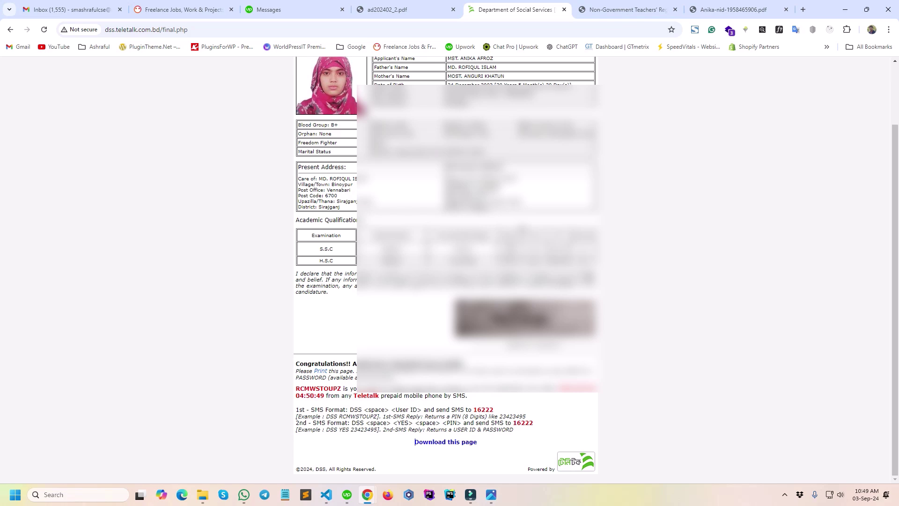